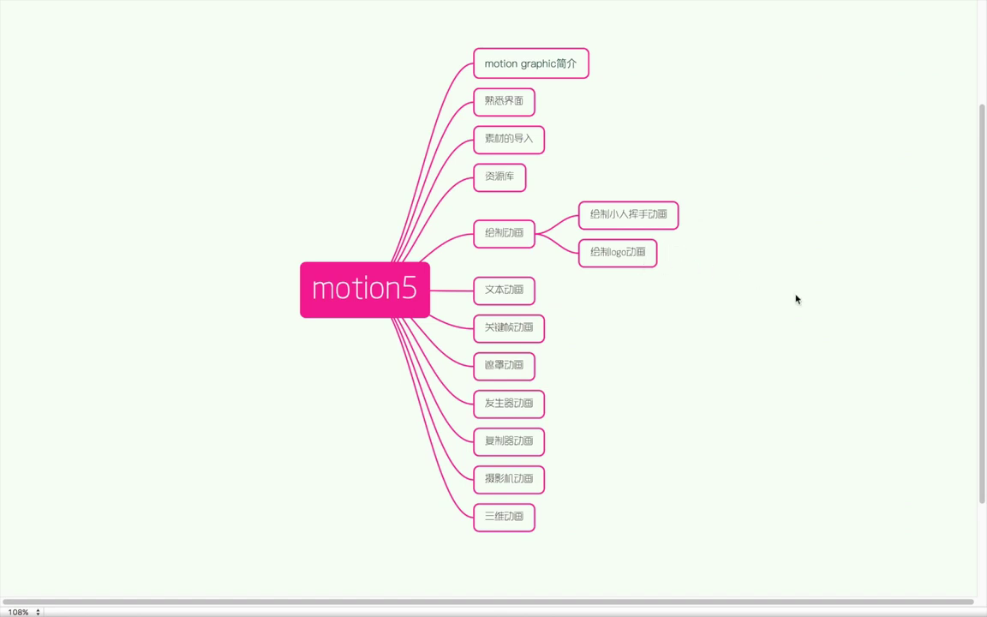
Delete the two subtopics attached to the 绘制动画 topic in the mind map.
{"action": "left_click_drag", "start_coordinate": [710, 290], "coordinate": [623, 190]}
{"action": "key", "text": "Delete"}
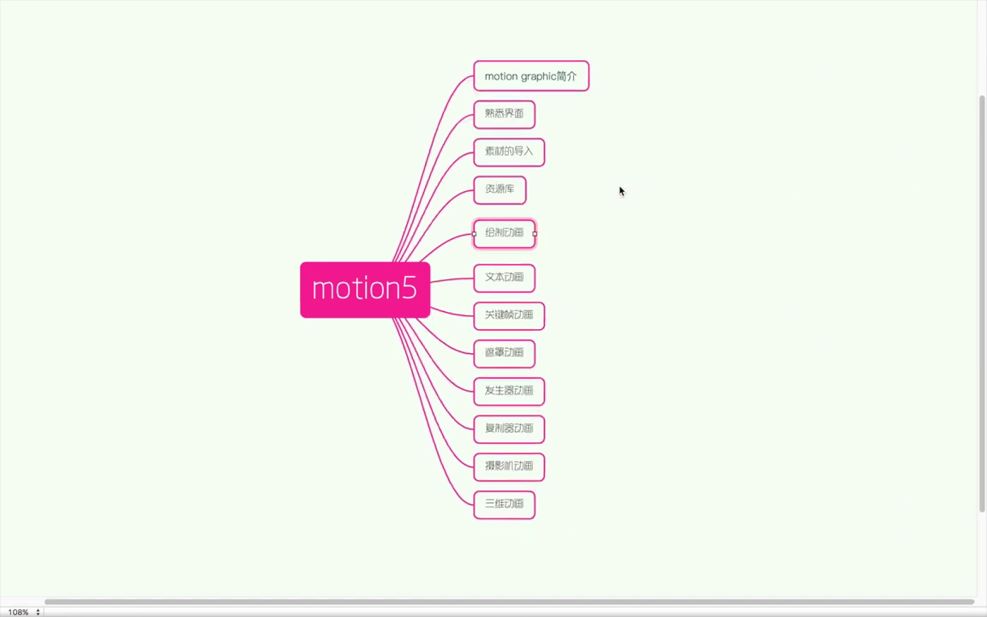
Add a subtopic to the 文本动画 topic reading 建立四个文本动画效果.
{"action": "left_click", "coordinate": [522, 274]}
{"action": "left_click", "coordinate": [555, 271]}
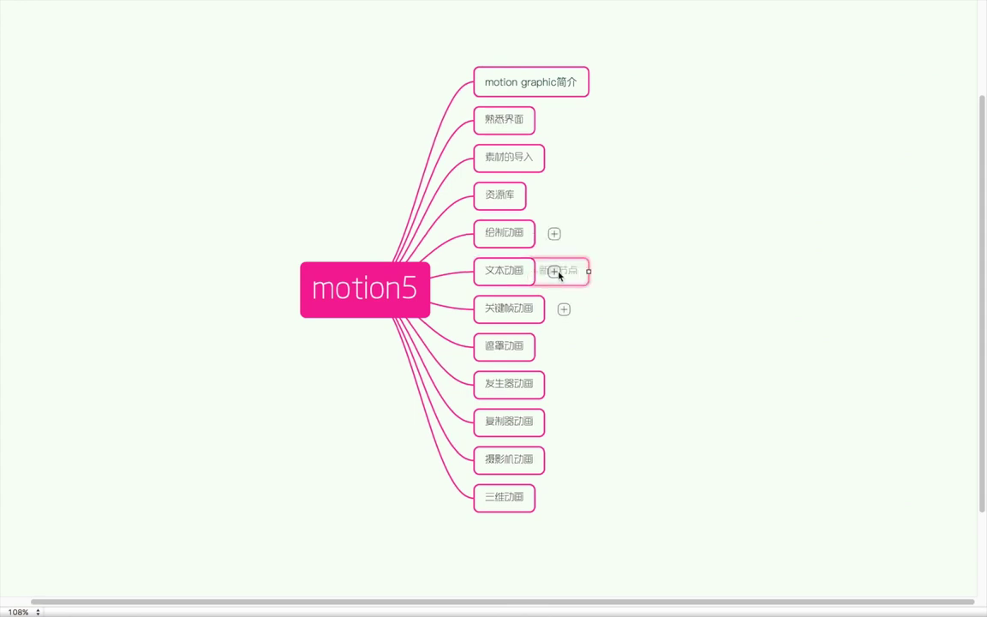
{"action": "type", "text": "jianli"}
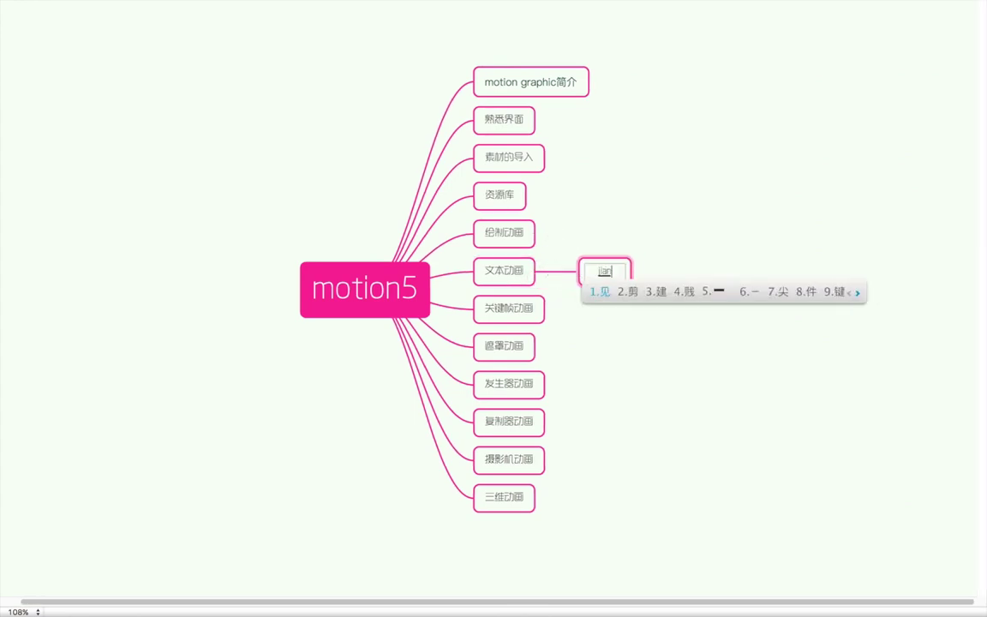
{"action": "key", "text": "space"}
{"action": "type", "text": "sige"}
{"action": "key", "text": "space"}
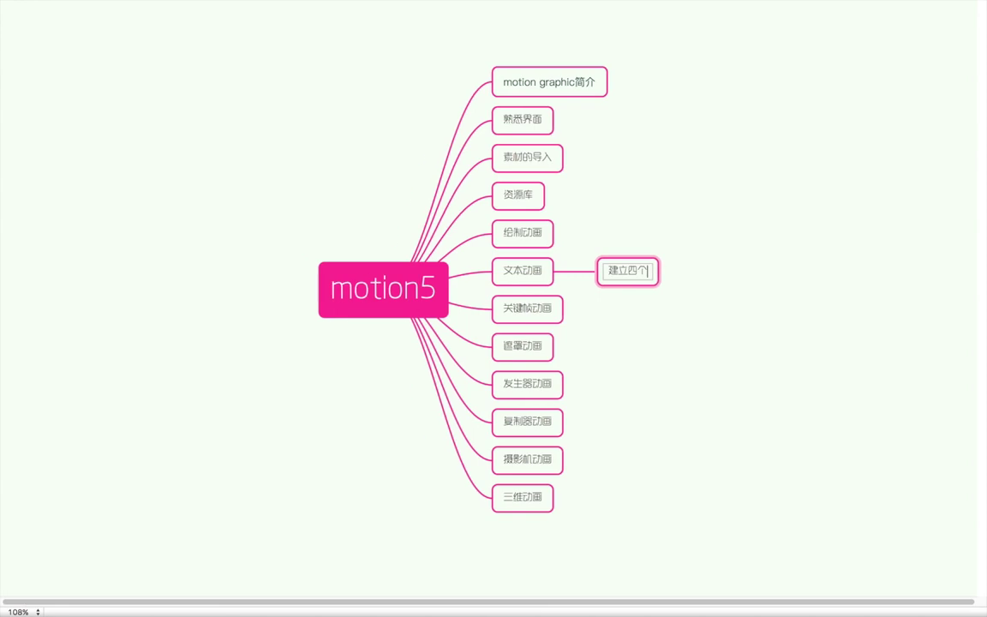
{"action": "type", "text": "wenbendonghua"}
{"action": "key", "text": "space"}
{"action": "type", "text": "xiaoguo"}
{"action": "key", "text": "space"}
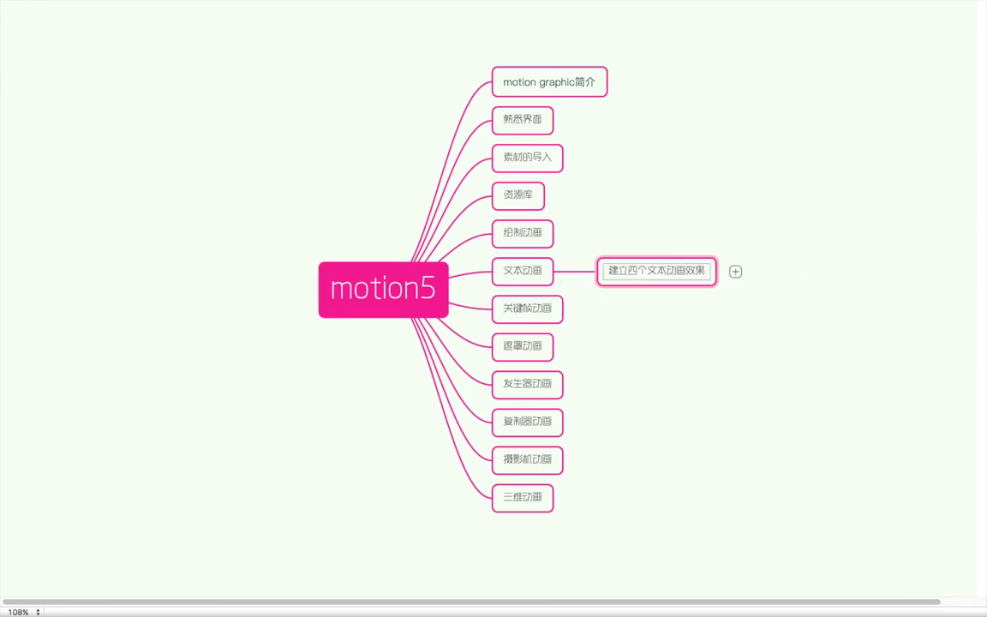
{"action": "key", "text": "Return"}
Add a second line reading “麦子学院” to the new subtopic under 文本动画.
{"action": "double_click", "coordinate": [705, 272]}
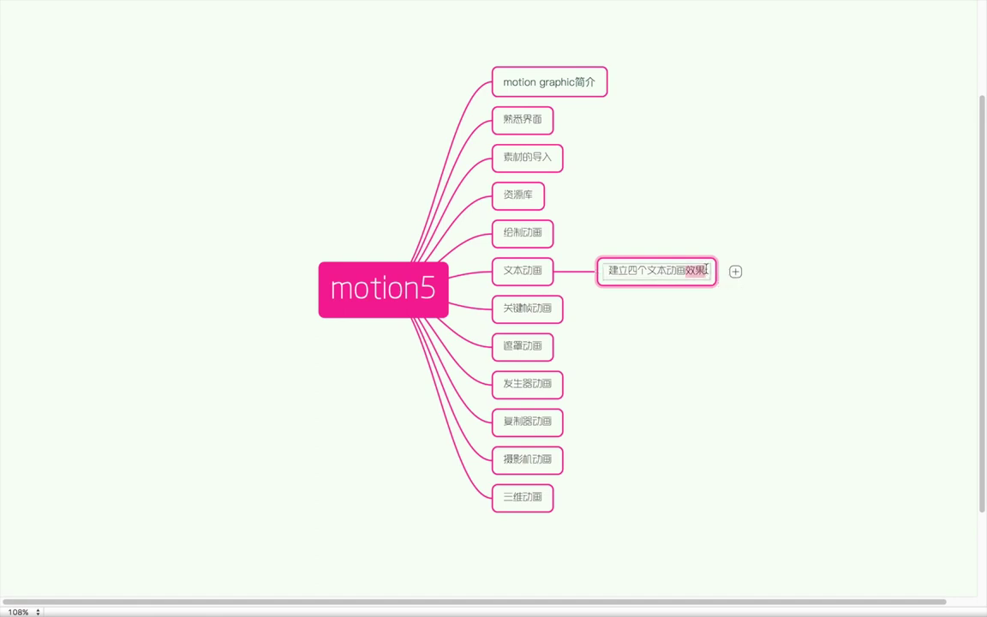
{"action": "key", "text": "shift+Return"}
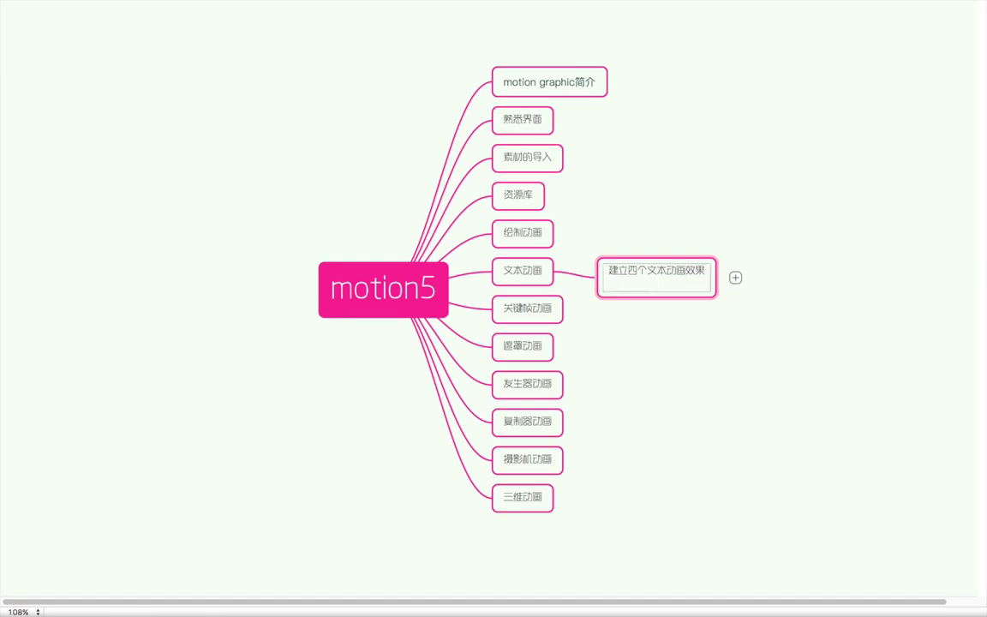
{"action": "type", "text": "maixixuey"}
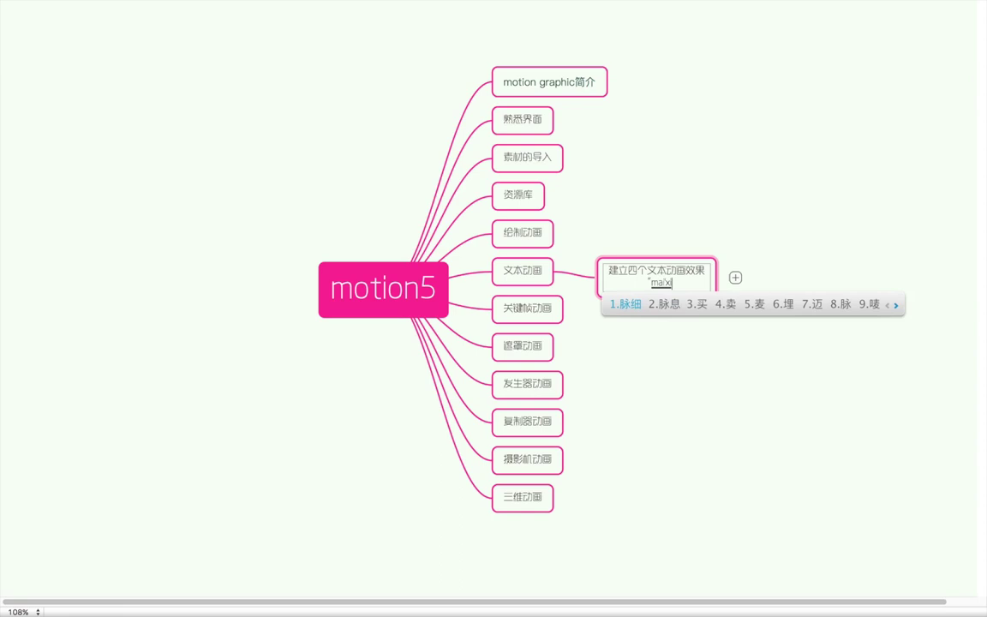
{"action": "key", "text": "space"}
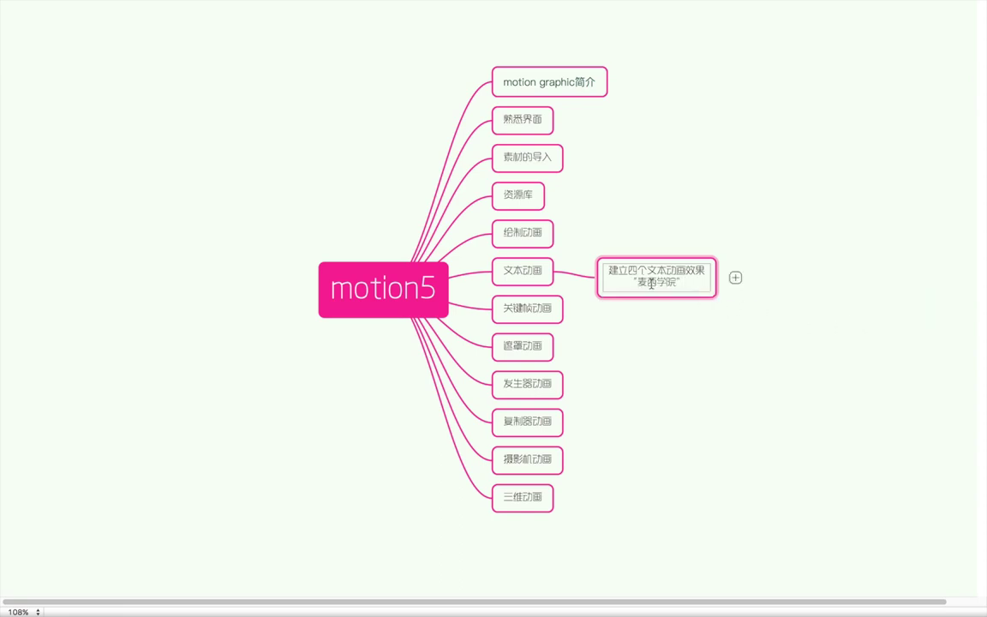
{"action": "type", "text": "zi"}
{"action": "key", "text": "space"}
{"action": "left_click", "coordinate": [816, 354]}
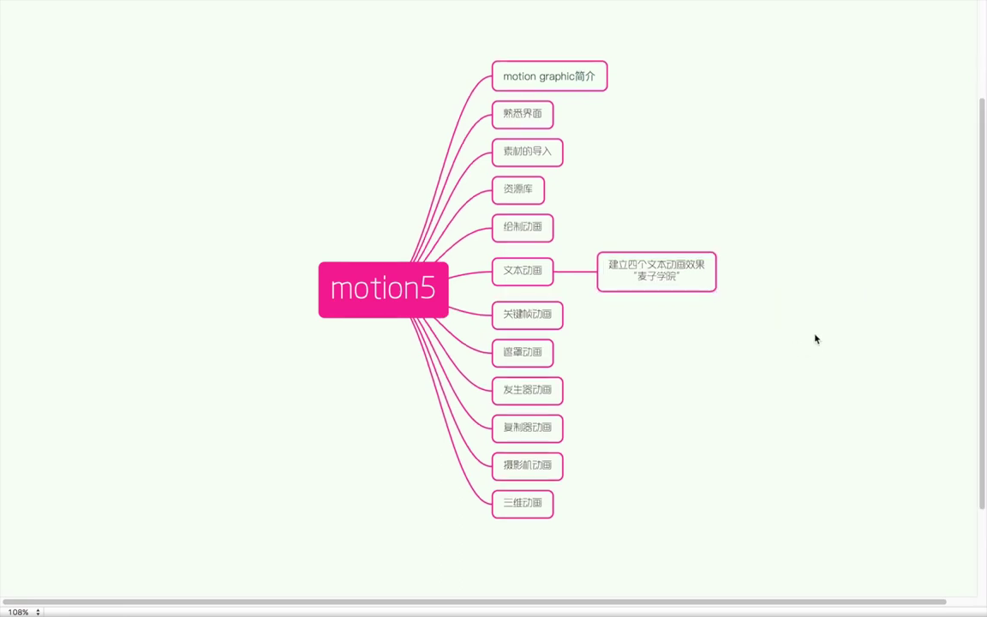
Switch to Motion, fit the canvas at 50% zoom, and set the project's background colour to 雪白色.
{"action": "key", "text": "super+Tab"}
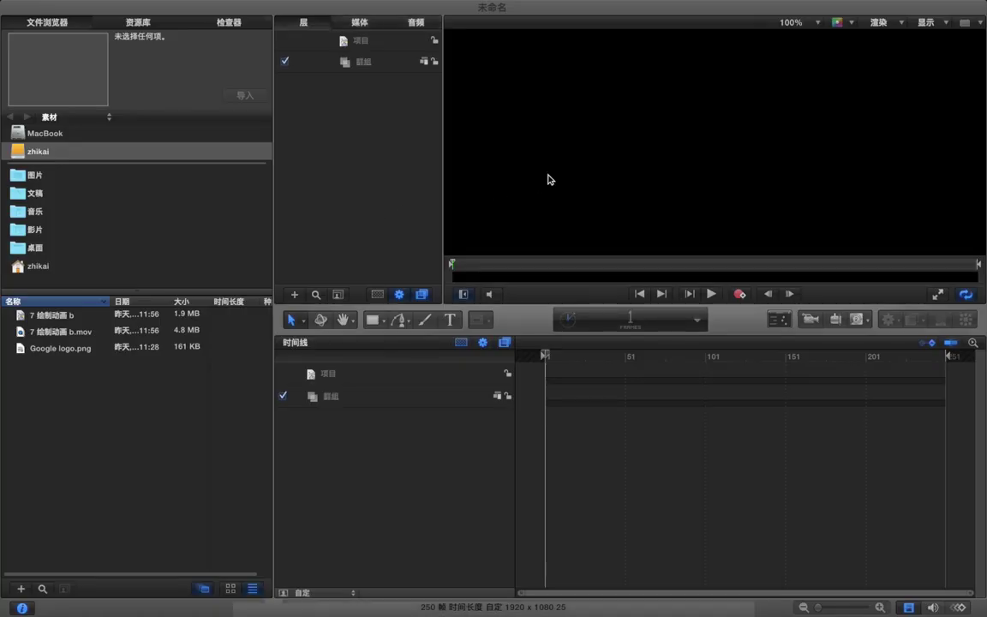
{"action": "key", "text": "super+minus"}
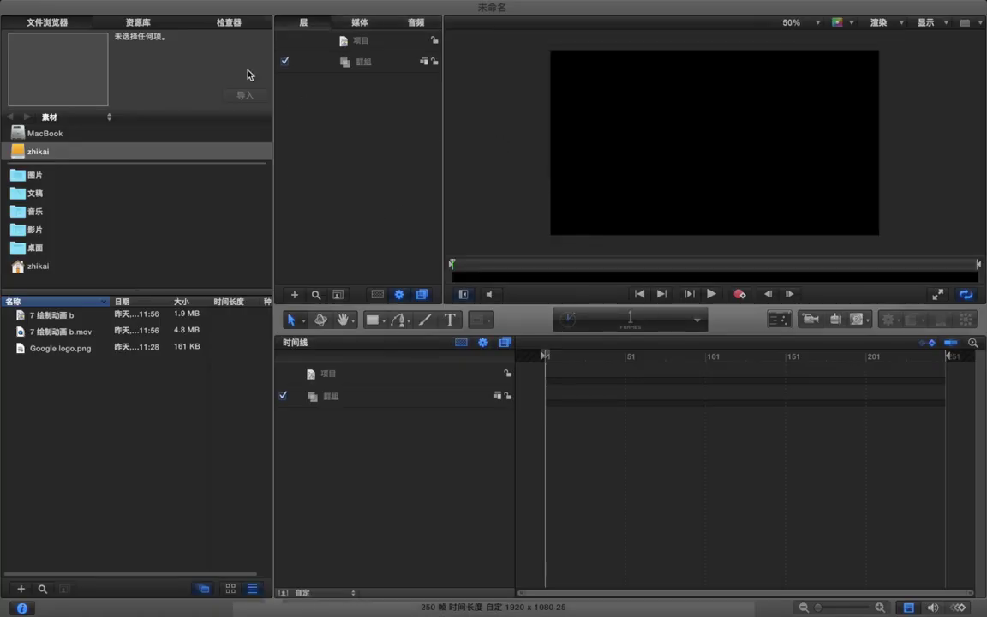
{"action": "left_click", "coordinate": [244, 26]}
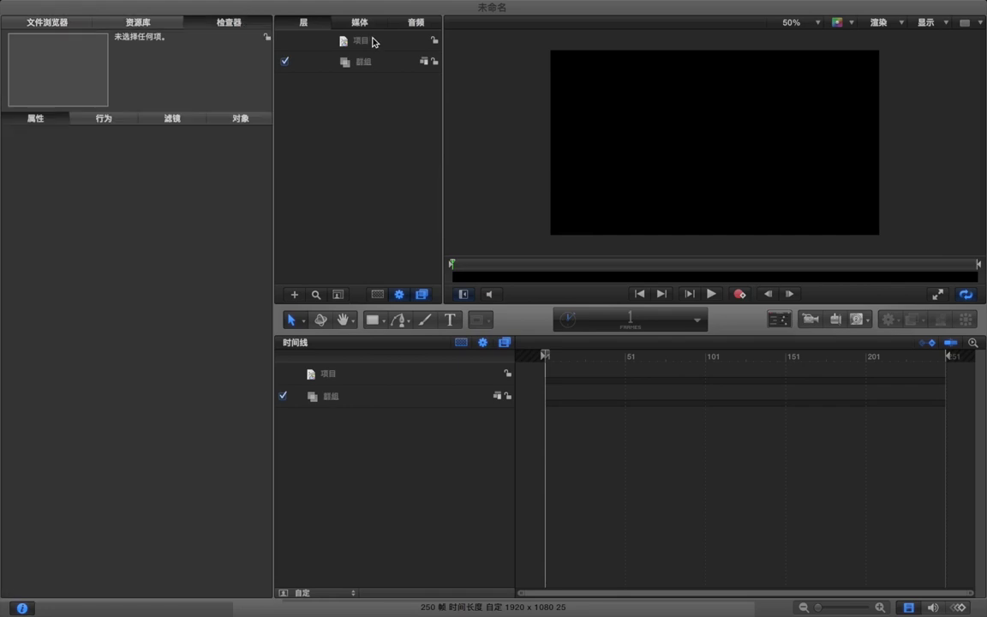
{"action": "left_click", "coordinate": [370, 40]}
{"action": "left_click", "coordinate": [115, 325]}
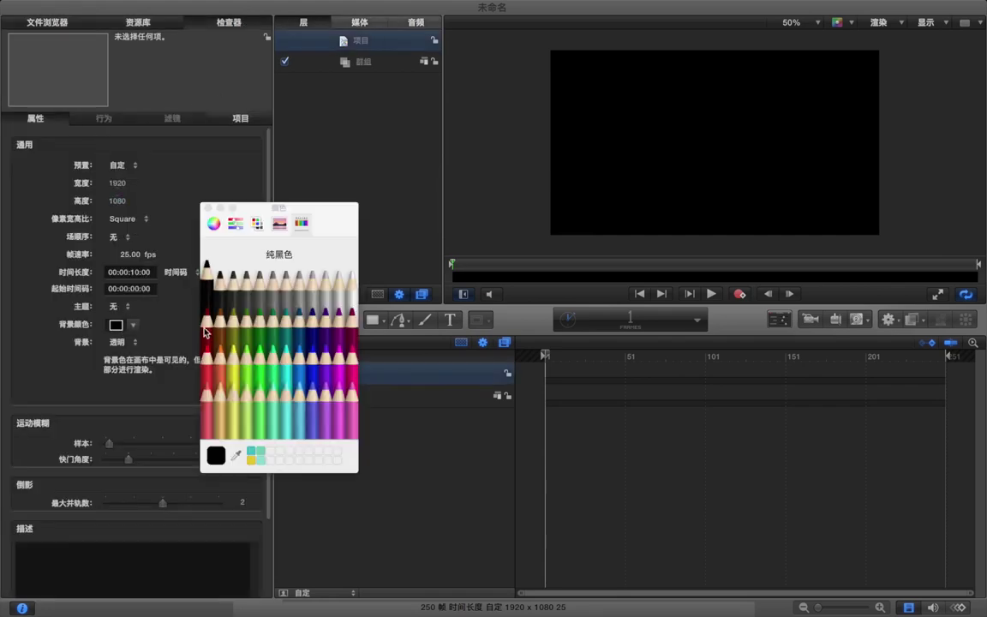
{"action": "left_click", "coordinate": [350, 278]}
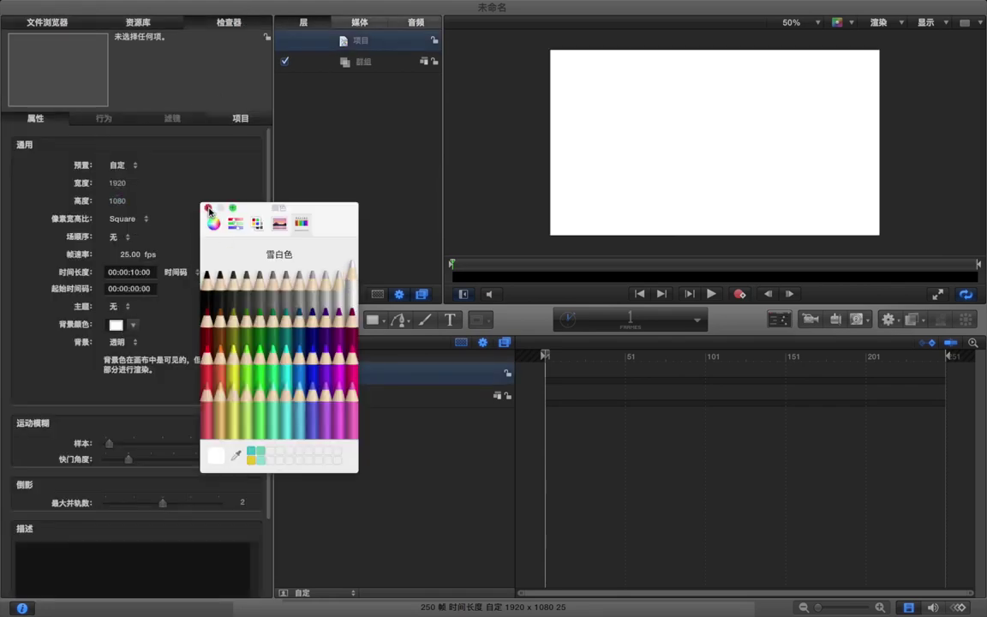
{"action": "left_click", "coordinate": [209, 209]}
Add a text object reading 麦子学院 near the upper left of the canvas.
{"action": "left_click", "coordinate": [553, 157]}
{"action": "key", "text": "t"}
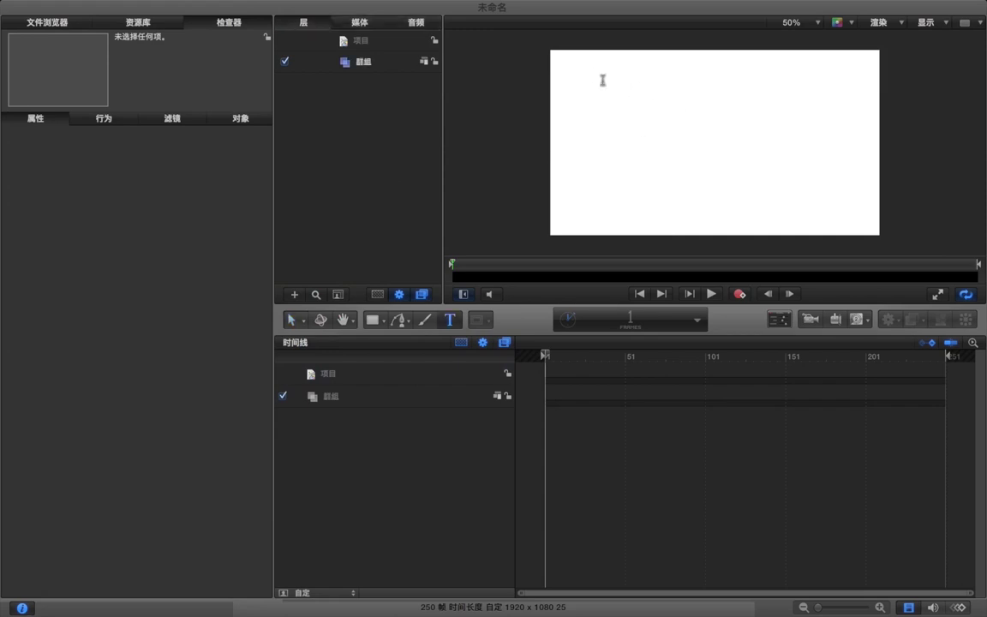
{"action": "left_click", "coordinate": [597, 75]}
{"action": "type", "text": "m"}
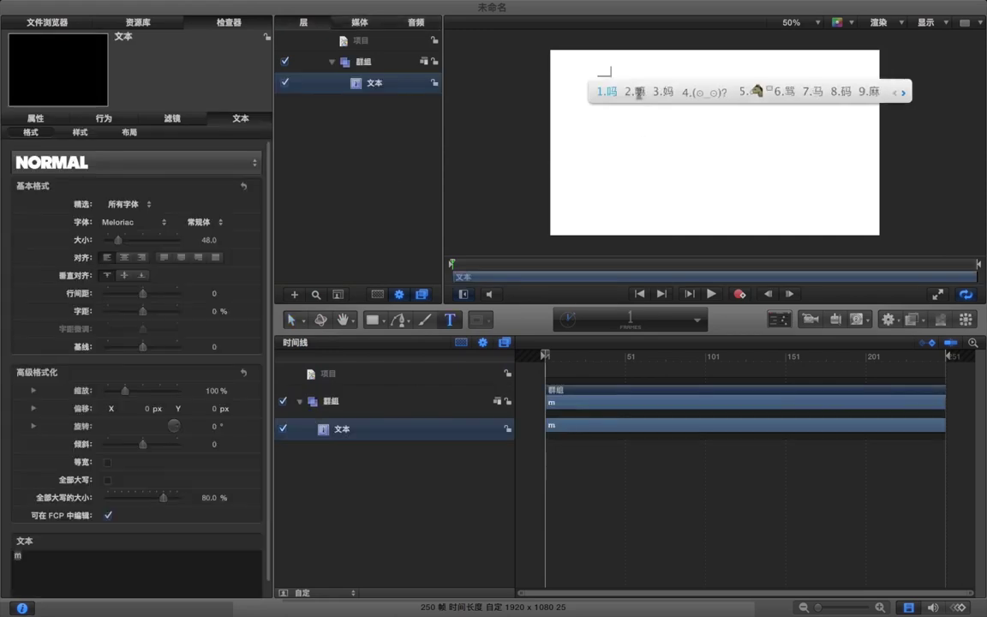
{"action": "type", "text": "aizixueyuan"}
{"action": "key", "text": "space"}
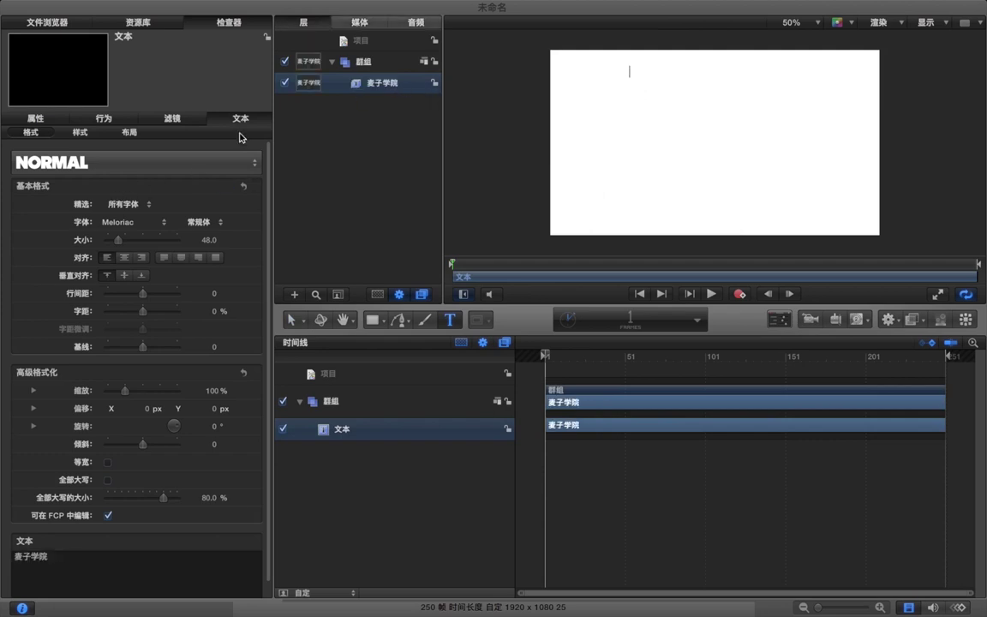
Set the face colour of the 麦子学院 text to black.
{"action": "left_click", "coordinate": [79, 132]}
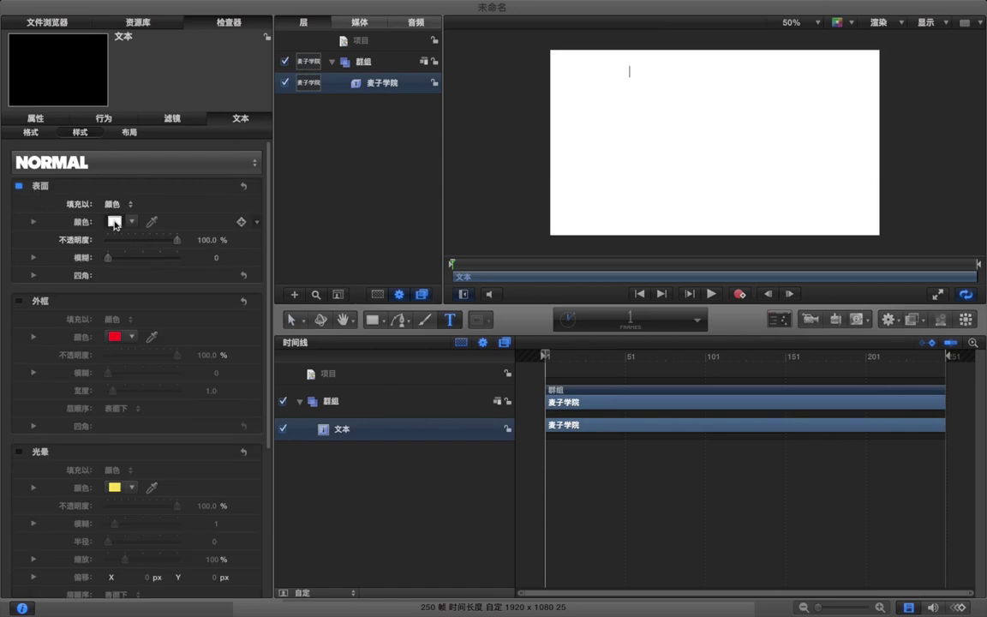
{"action": "left_click", "coordinate": [114, 222]}
{"action": "left_click", "coordinate": [224, 291]}
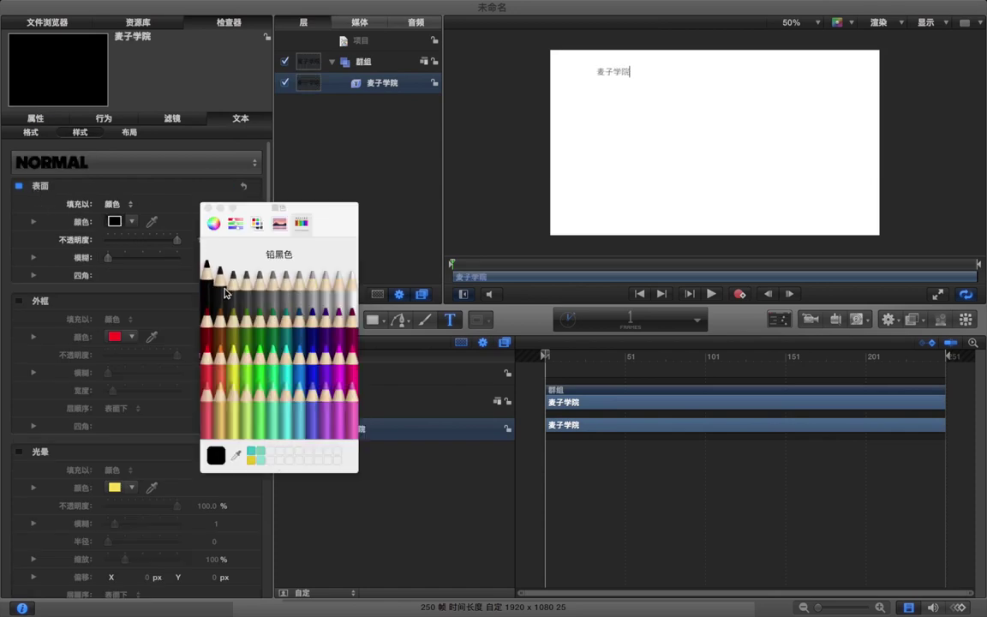
{"action": "left_click", "coordinate": [206, 208]}
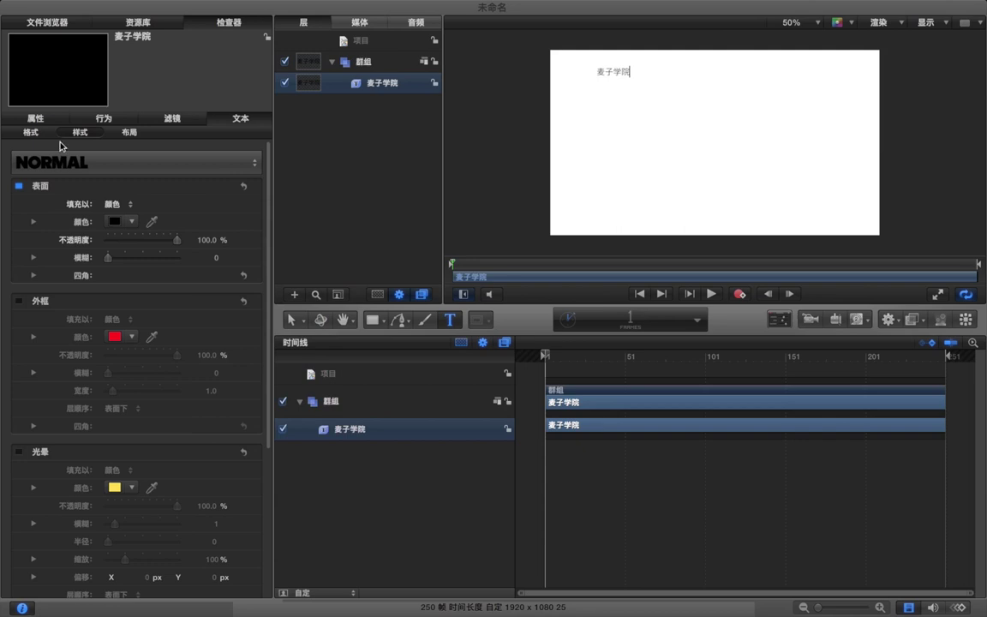
Change the font of the 麦子学院 text to 微软雅黑.
{"action": "left_click", "coordinate": [34, 132]}
{"action": "left_click", "coordinate": [130, 223]}
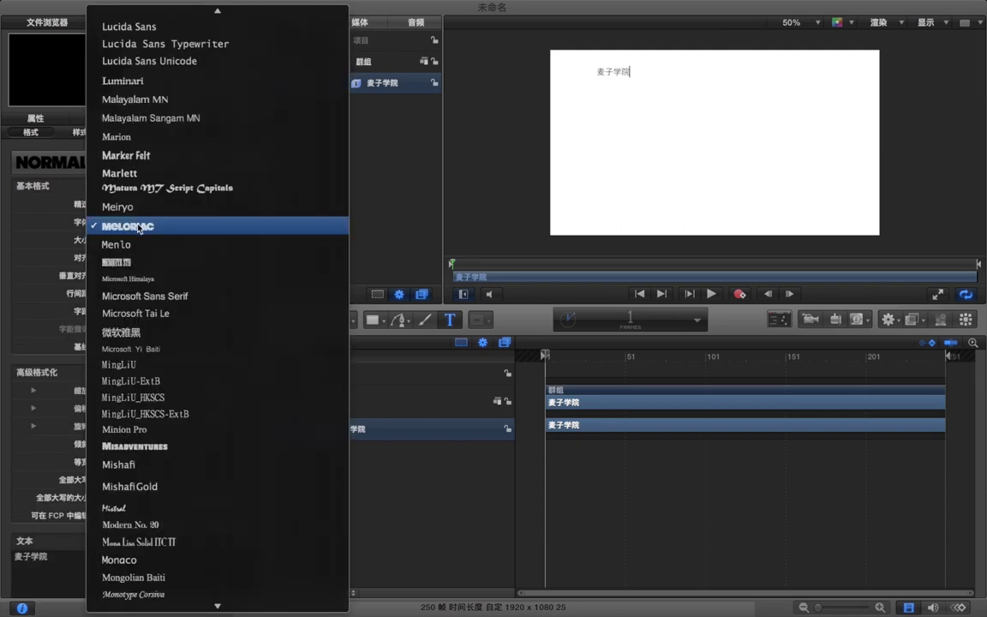
{"action": "scroll", "coordinate": [184, 313], "scroll_direction": "down", "scroll_amount": 5}
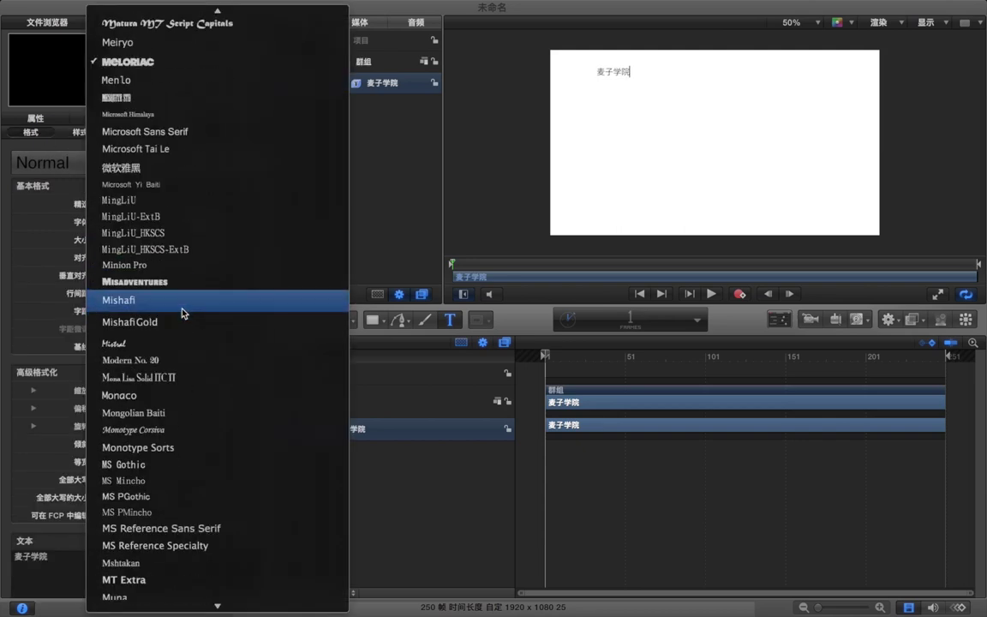
{"action": "left_click", "coordinate": [164, 168]}
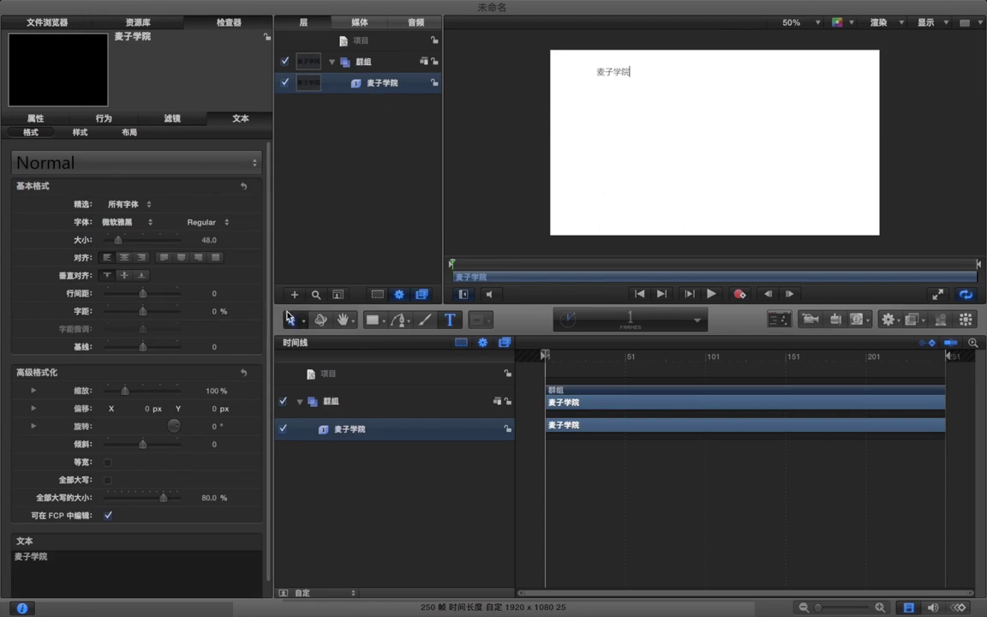
Enlarge the 麦子学院 text to about two thirds of the canvas width, centre it, and deselect it.
{"action": "left_click", "coordinate": [290, 319]}
{"action": "left_click_drag", "start_coordinate": [634, 80], "coordinate": [737, 139]}
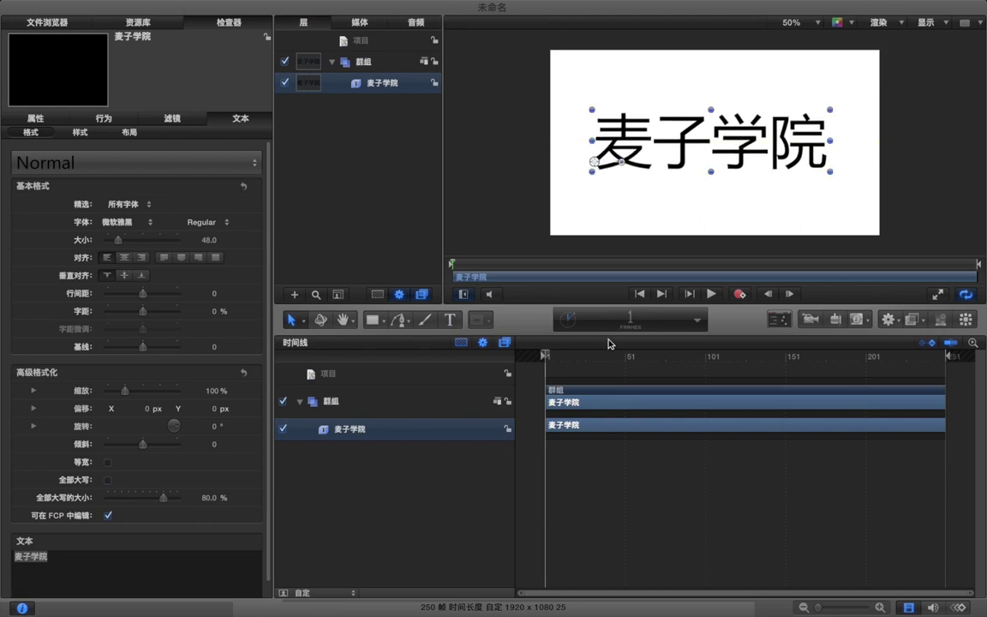
{"action": "left_click", "coordinate": [581, 375]}
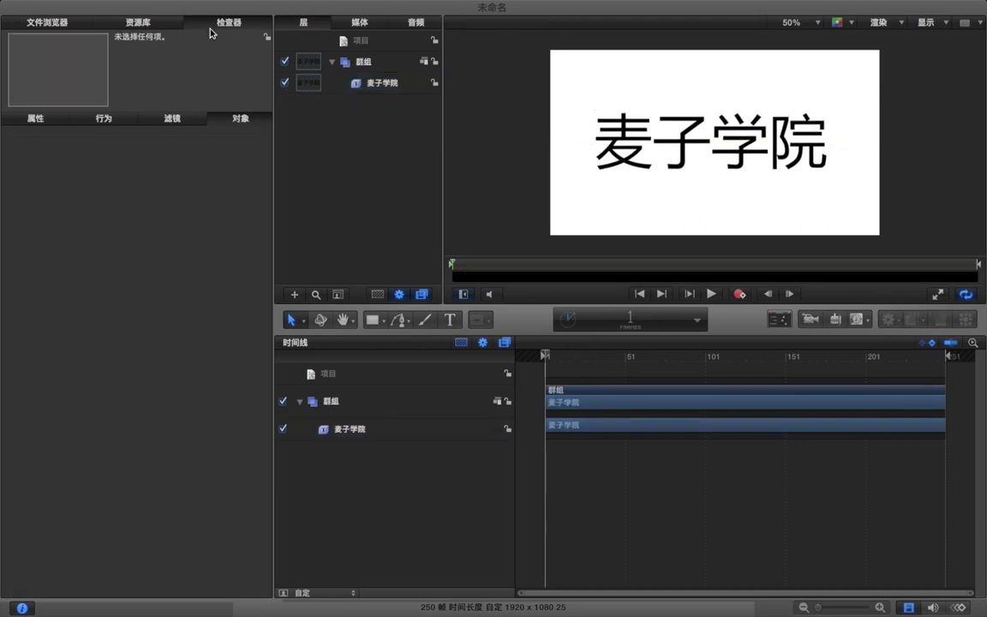
Open the 文本-高亮 folder of the 文本序列 behaviors in the library.
{"action": "left_click", "coordinate": [137, 23]}
{"action": "left_click", "coordinate": [62, 131]}
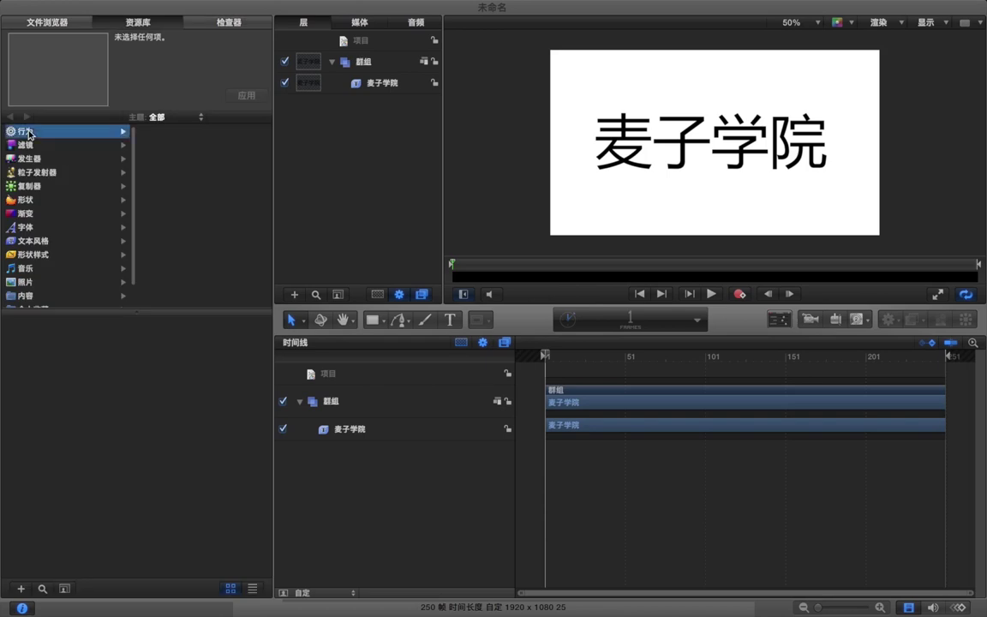
{"action": "left_click", "coordinate": [170, 227]}
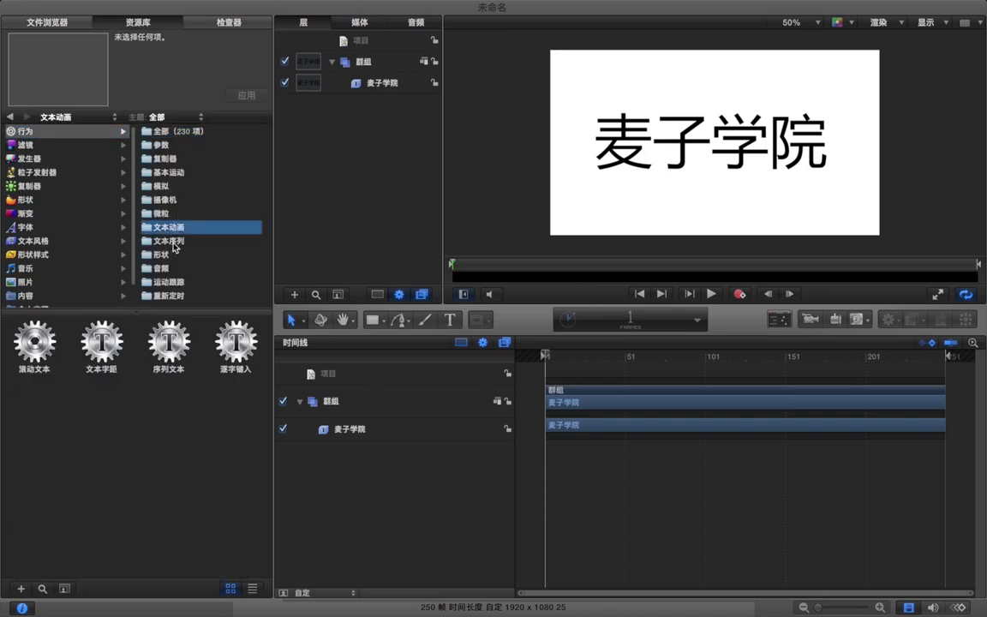
{"action": "left_click", "coordinate": [174, 242]}
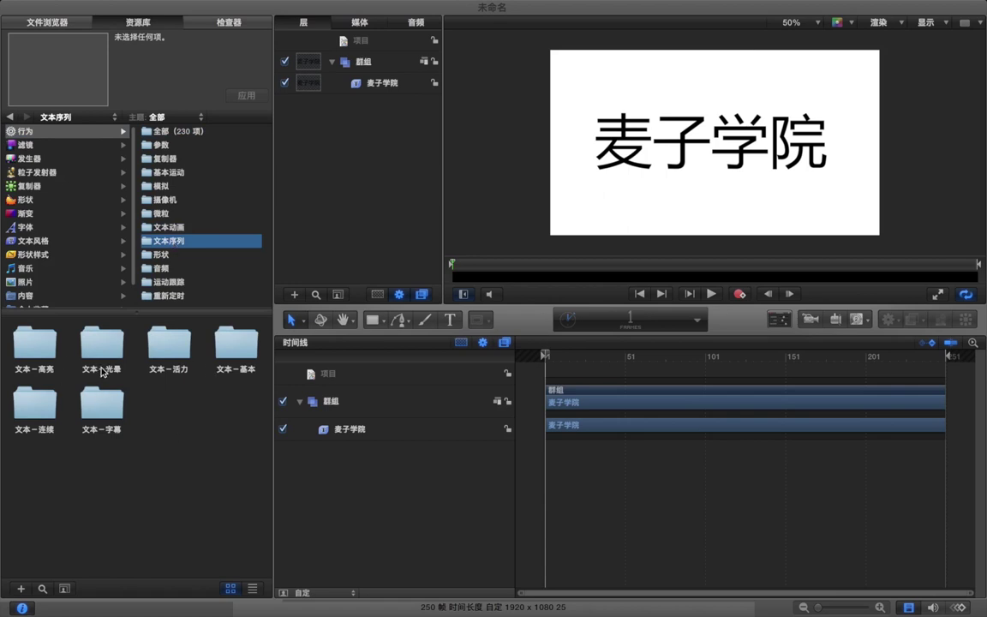
{"action": "double_click", "coordinate": [40, 358]}
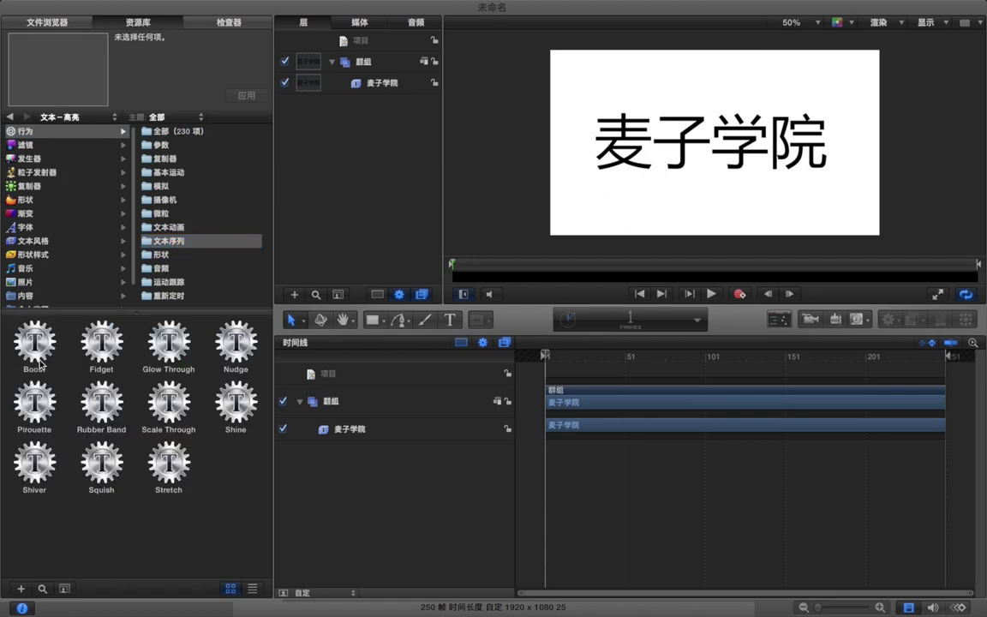
Preview the Boost behavior and apply the Fidget behavior to the 麦子学院 text layer.
{"action": "left_click", "coordinate": [38, 341]}
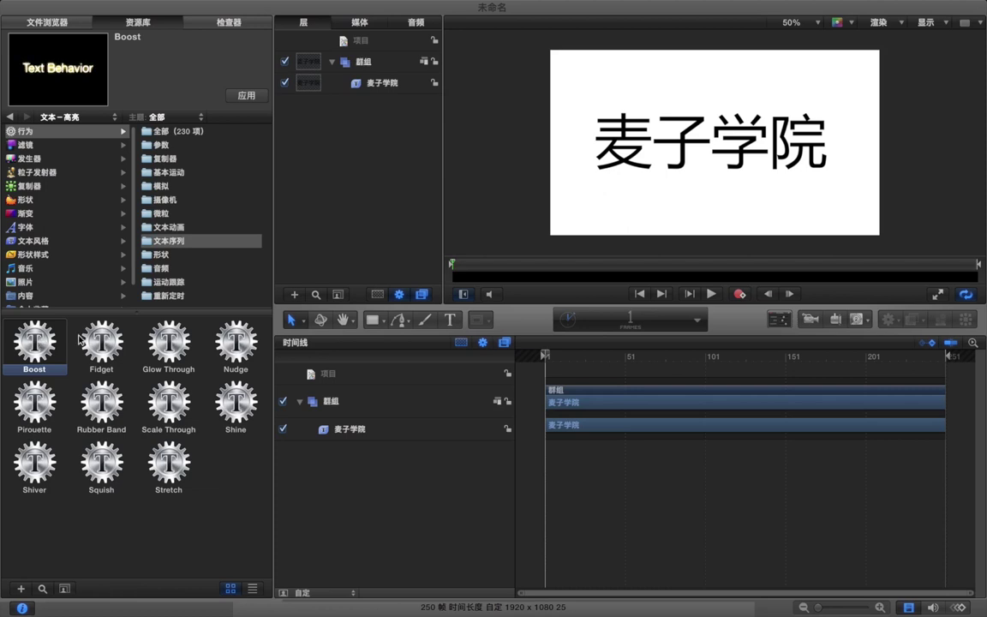
{"action": "left_click", "coordinate": [108, 342]}
{"action": "left_click_drag", "start_coordinate": [101, 341], "coordinate": [387, 84]}
End the play range at about frame 41, then play the animation and stop it.
{"action": "left_click_drag", "start_coordinate": [589, 356], "coordinate": [608, 356]}
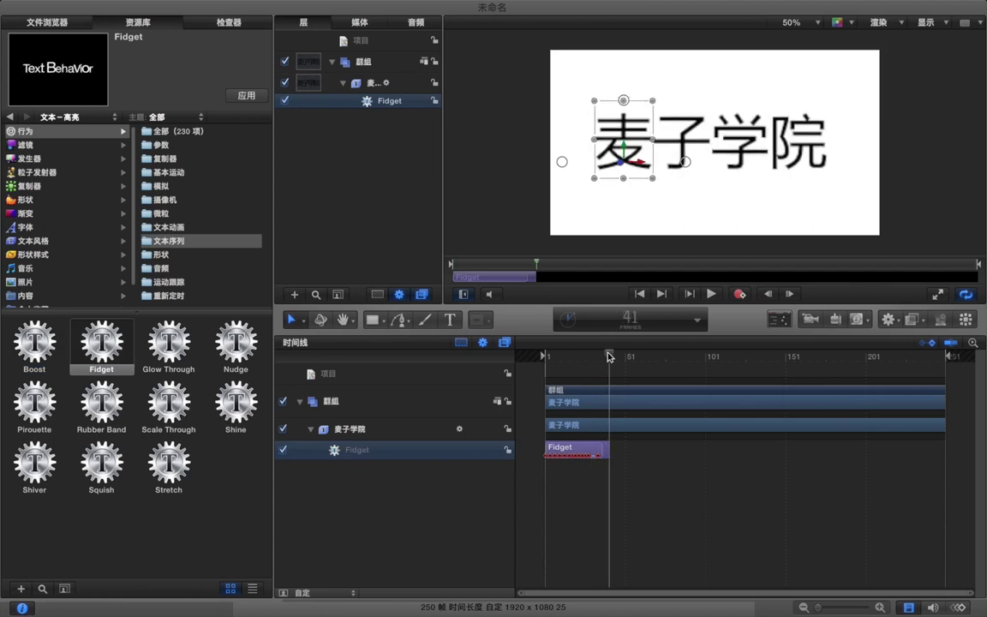
{"action": "left_click", "coordinate": [628, 491]}
{"action": "key", "text": "space"}
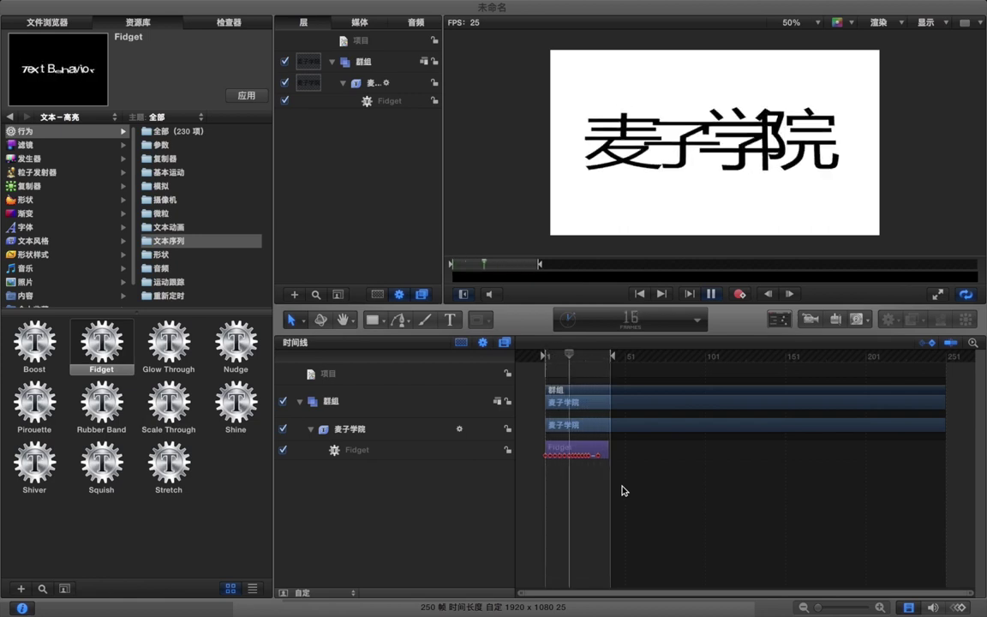
{"action": "key", "text": "space"}
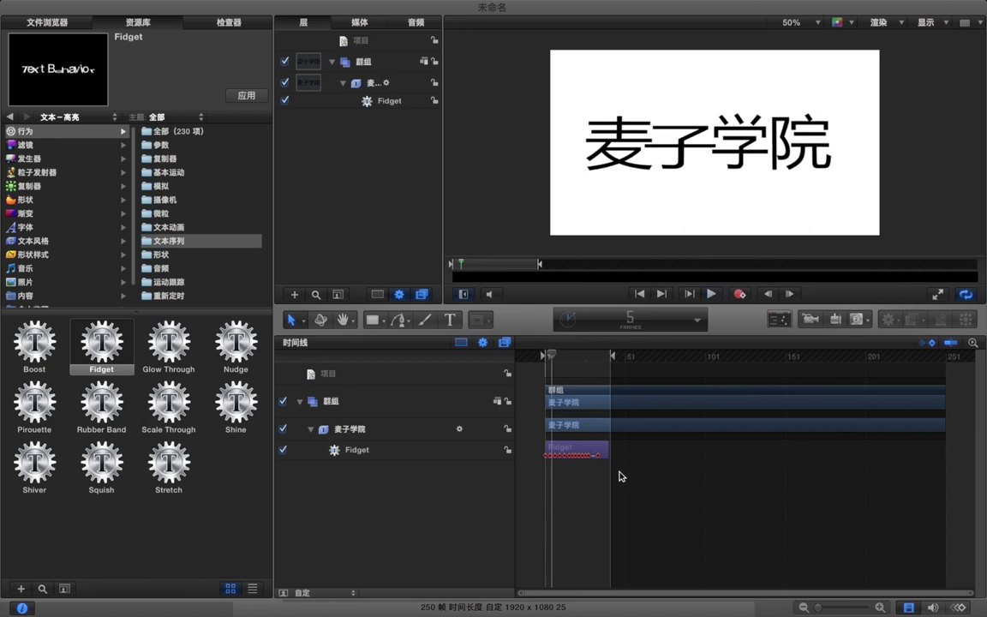
Delete the Fidget behavior from the 麦子学院 text layer.
{"action": "left_click", "coordinate": [579, 451]}
{"action": "key", "text": "Delete"}
Preview the Shine behavior, apply Scale Through to the 麦子学院 text layer, and play the animation.
{"action": "left_click", "coordinate": [242, 403]}
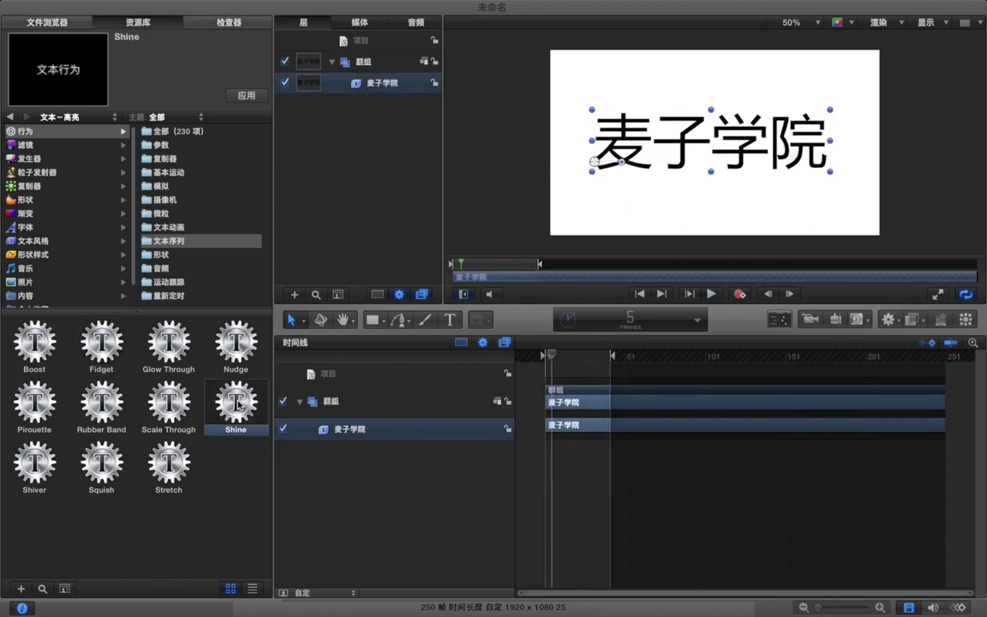
{"action": "left_click", "coordinate": [173, 403]}
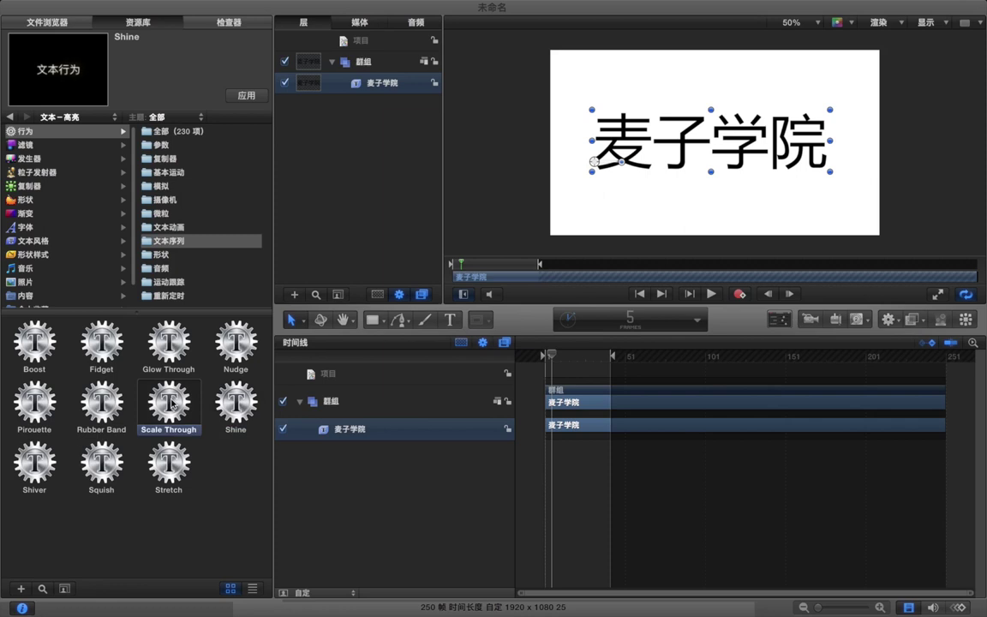
{"action": "left_click_drag", "start_coordinate": [170, 405], "coordinate": [312, 82]}
{"action": "left_click", "coordinate": [590, 486]}
{"action": "key", "text": "space"}
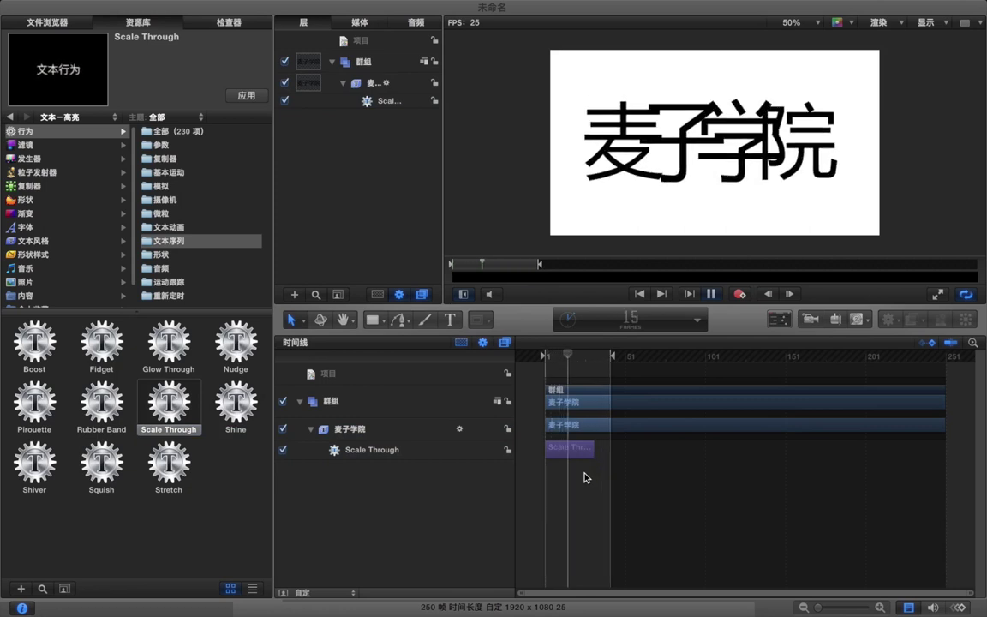
{"action": "key", "text": "space"}
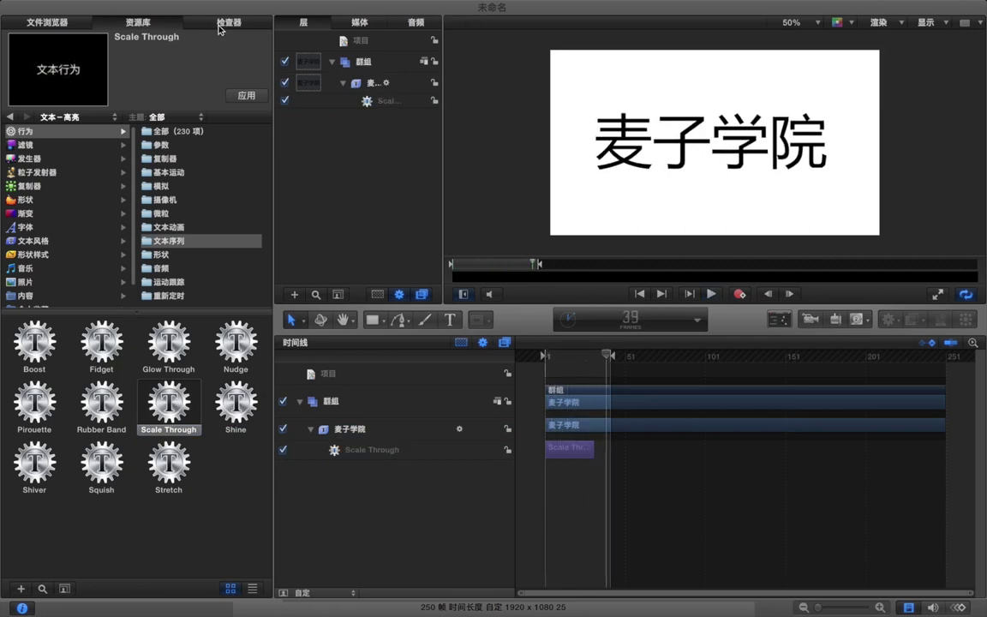
Add the 颜色 parameter of 表面 to the Scale Through behavior.
{"action": "left_click", "coordinate": [228, 31]}
{"action": "left_click", "coordinate": [353, 105]}
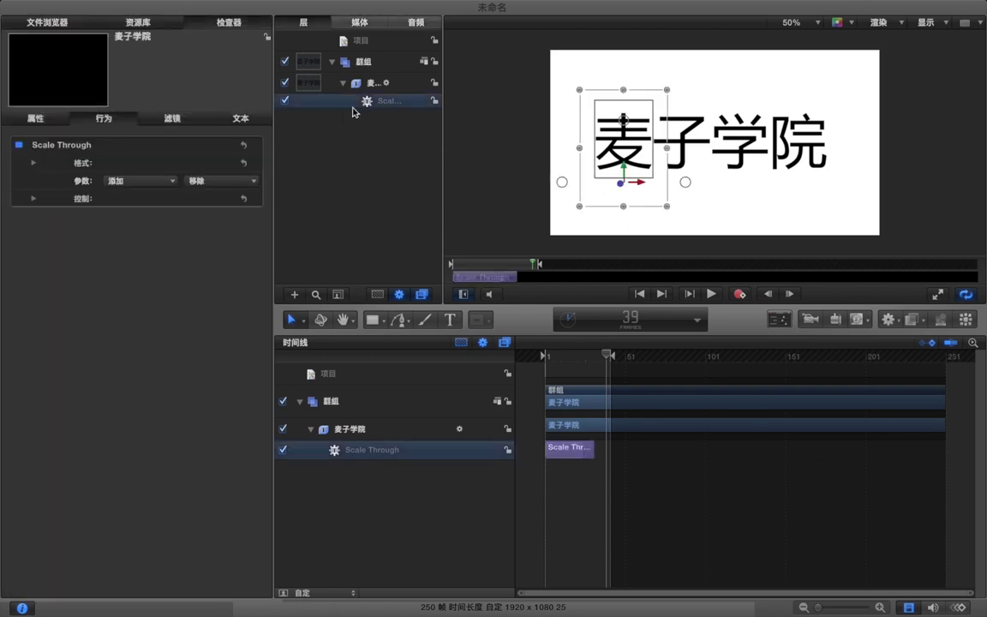
{"action": "left_click", "coordinate": [130, 183]}
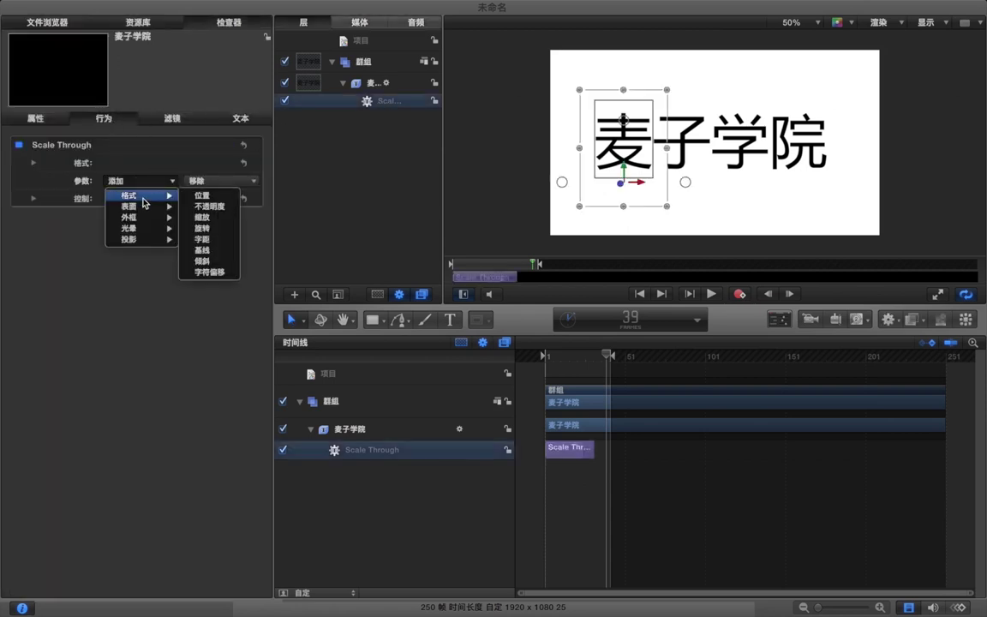
{"action": "mouse_move", "coordinate": [146, 217]}
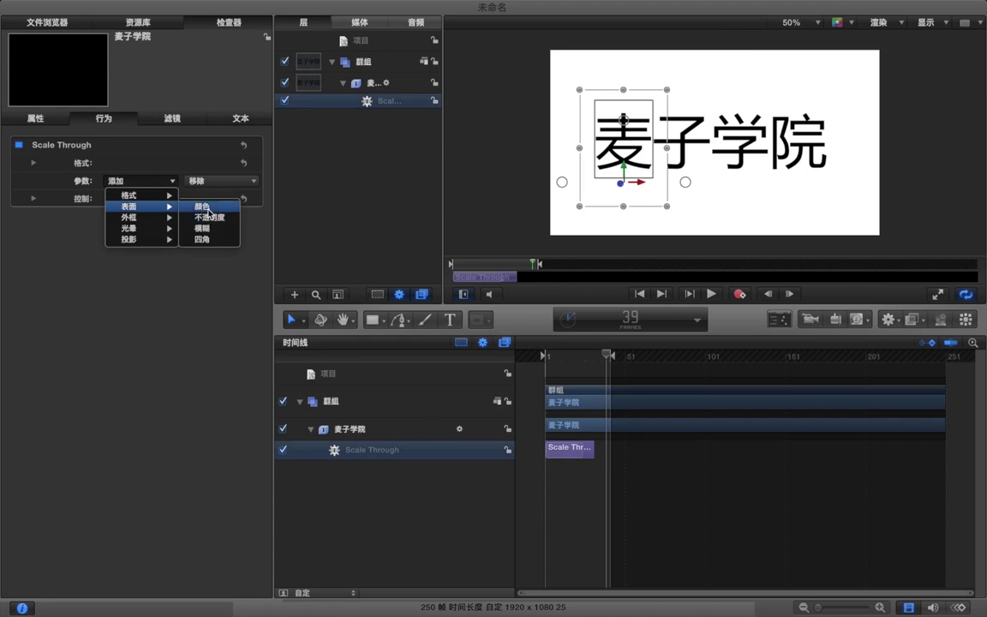
{"action": "left_click", "coordinate": [204, 208]}
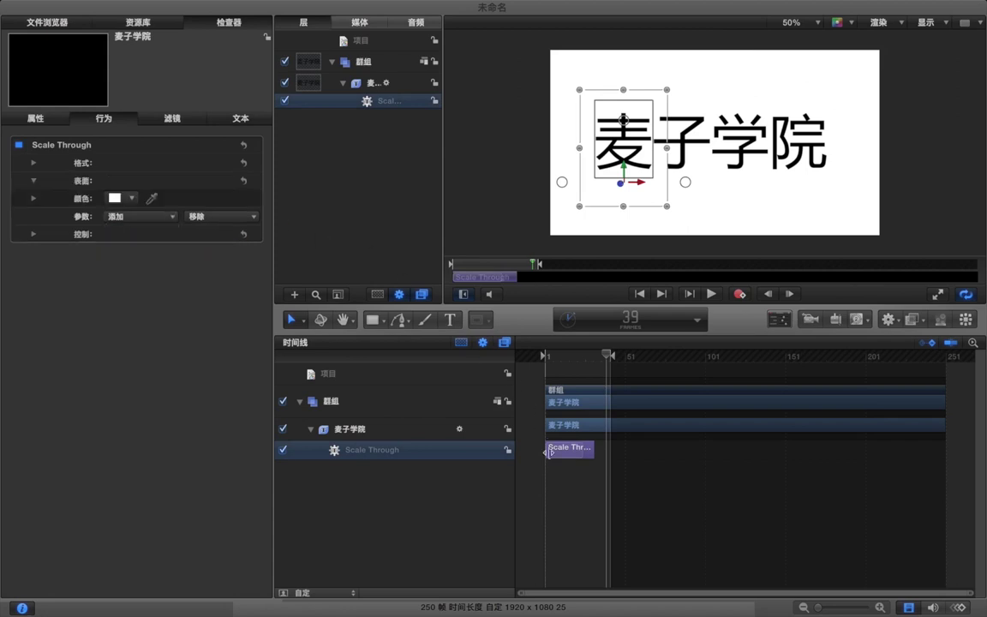
Set the Scale Through color to 草绿色, play the animation, and check the effect at frame 14.
{"action": "left_click", "coordinate": [109, 201]}
{"action": "left_click", "coordinate": [244, 321]}
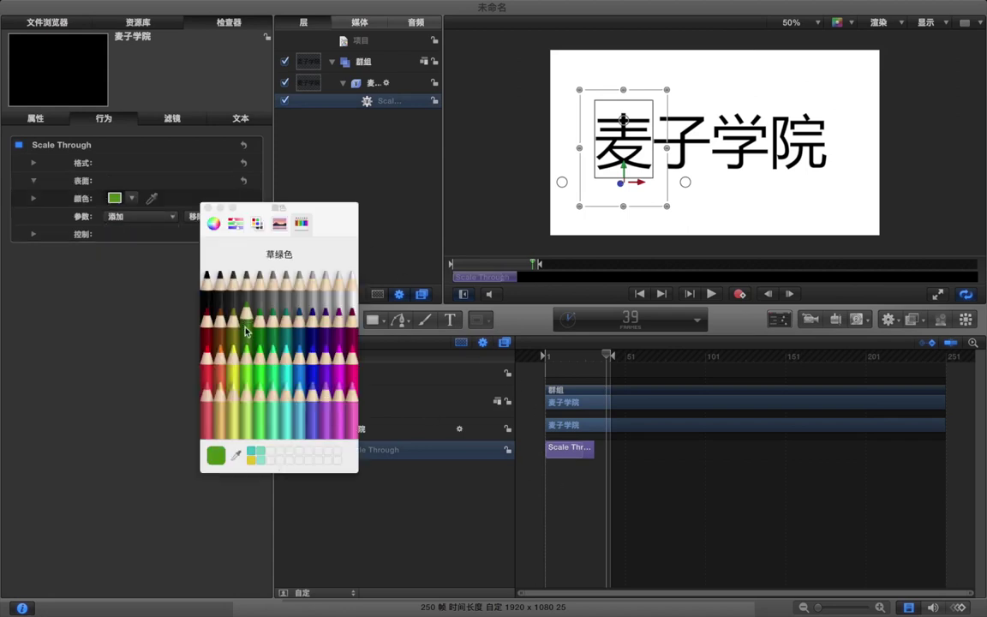
{"action": "left_click", "coordinate": [206, 208]}
{"action": "left_click", "coordinate": [551, 493]}
{"action": "key", "text": "space"}
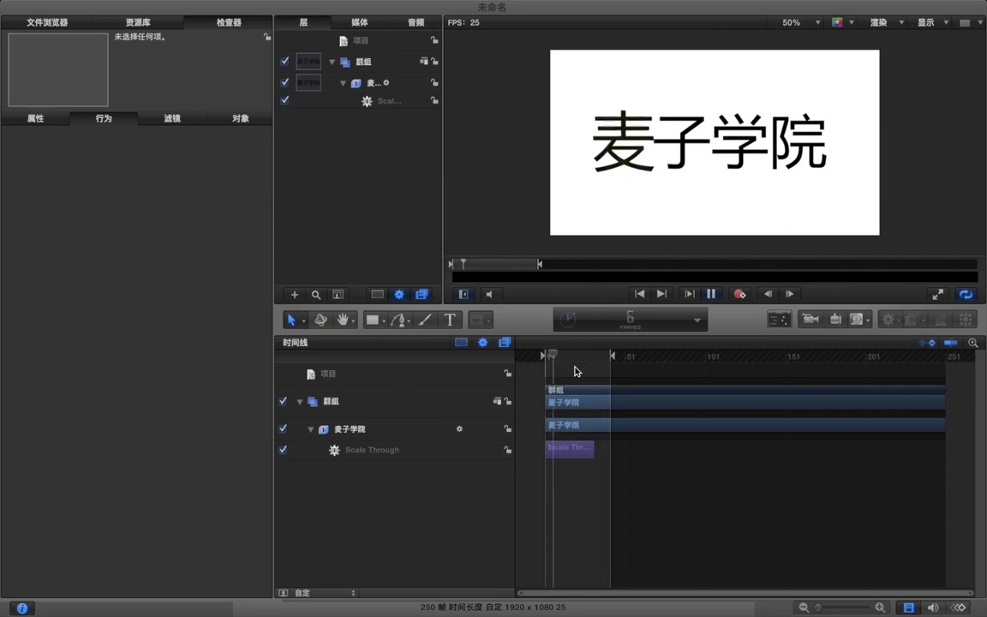
{"action": "key", "text": "space"}
{"action": "left_click_drag", "start_coordinate": [583, 361], "coordinate": [566, 361]}
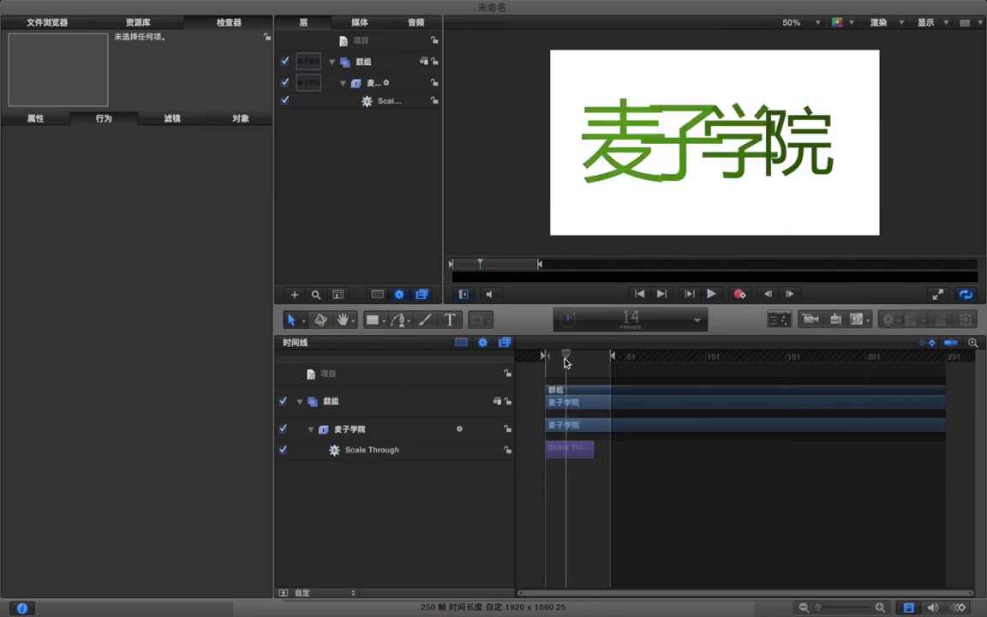
Change the Scale Through color to bright cyan and play the animation.
{"action": "left_click", "coordinate": [377, 102]}
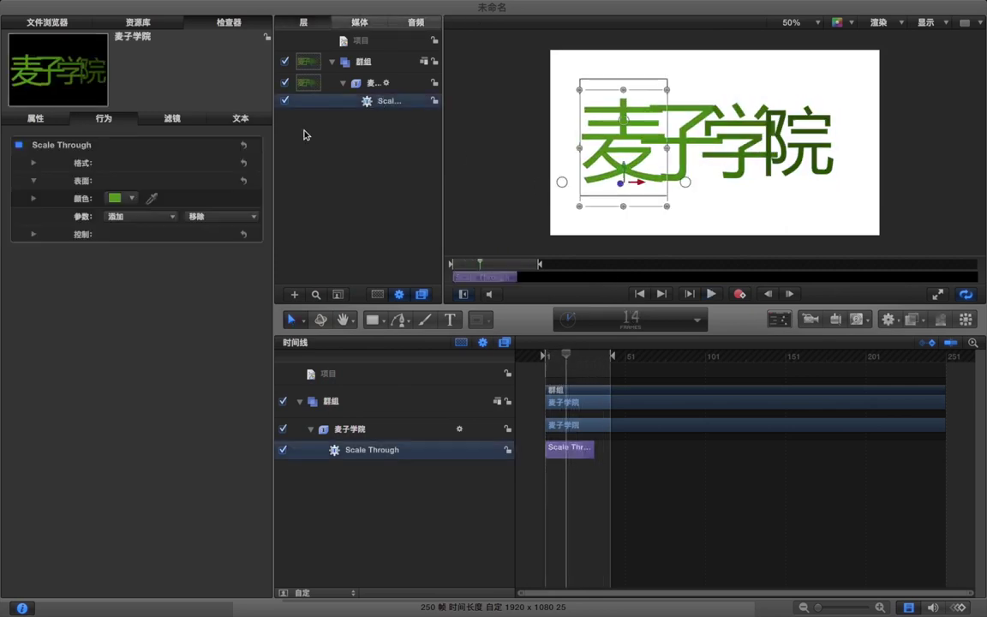
{"action": "left_click", "coordinate": [112, 199]}
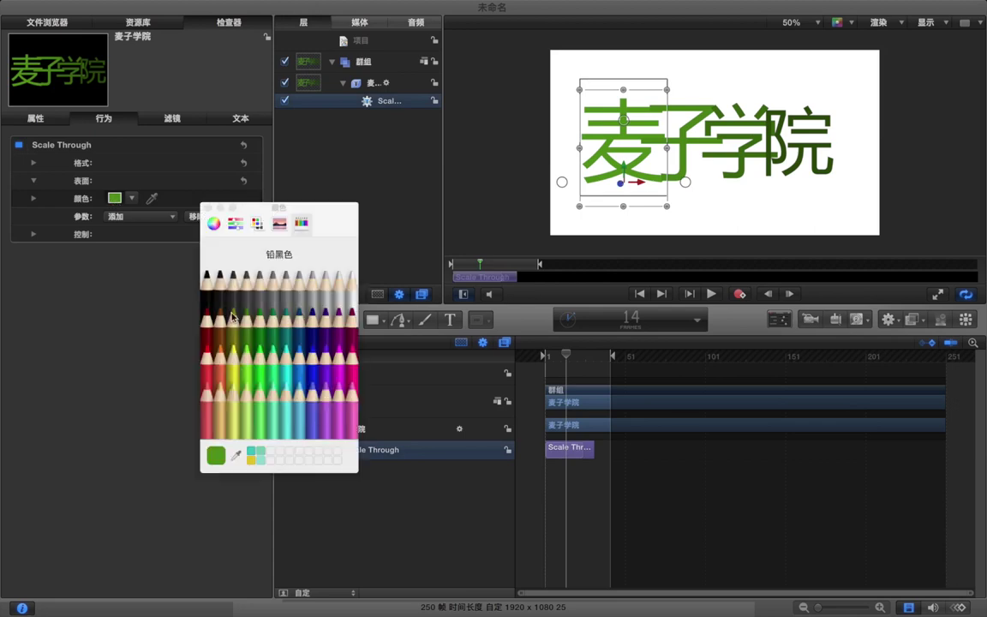
{"action": "left_click", "coordinate": [286, 350]}
{"action": "left_click", "coordinate": [207, 207]}
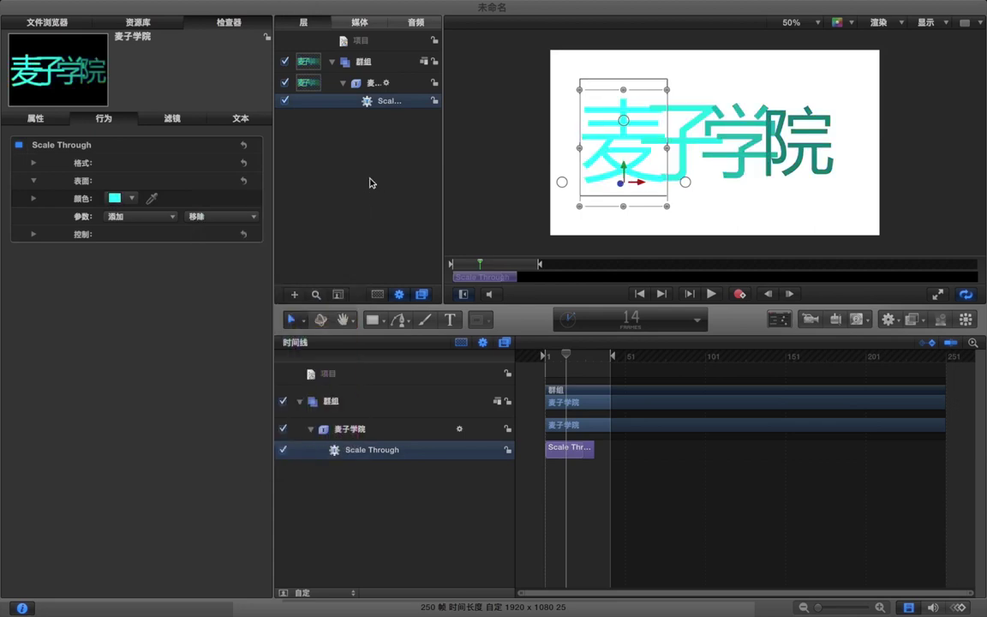
{"action": "left_click", "coordinate": [371, 184]}
{"action": "key", "text": "space"}
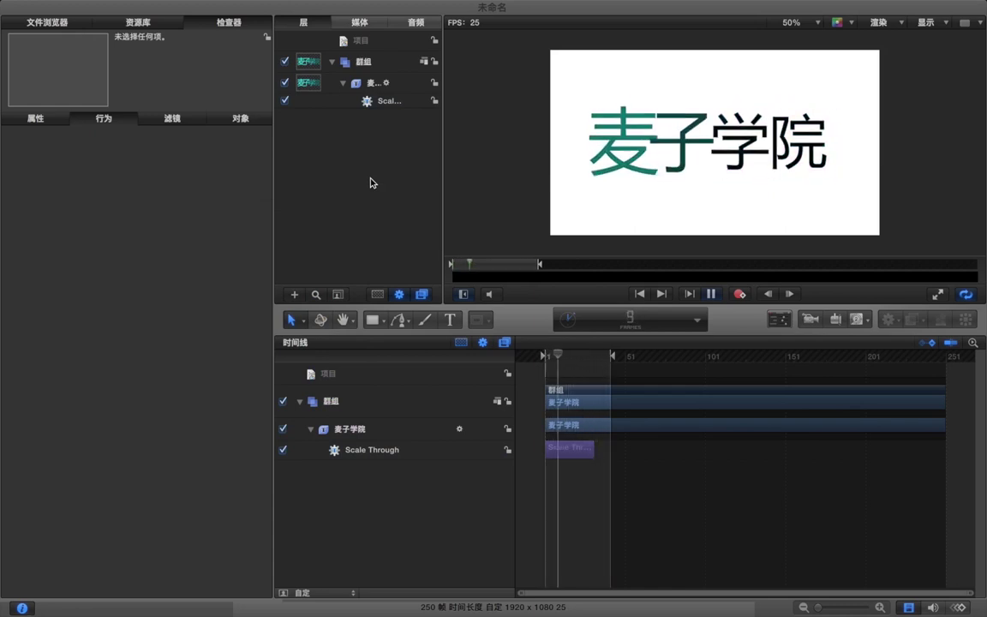
{"action": "key", "text": "space"}
Change the Scale Through color to 雪白色, play the animation, and close the color picker.
{"action": "left_click", "coordinate": [338, 100]}
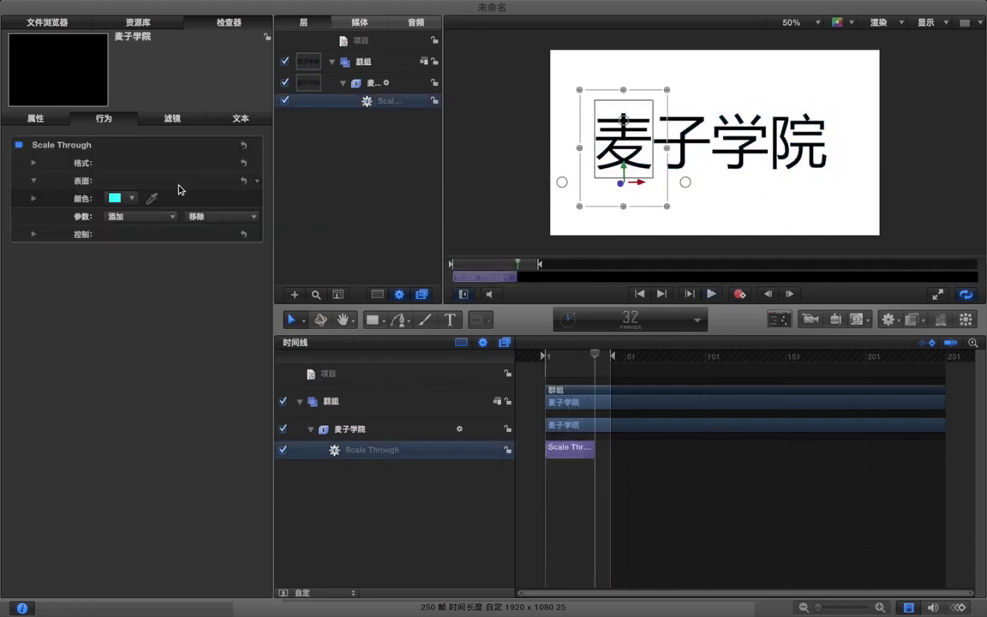
{"action": "left_click", "coordinate": [117, 201]}
{"action": "left_click", "coordinate": [349, 268]}
{"action": "left_click", "coordinate": [351, 280]}
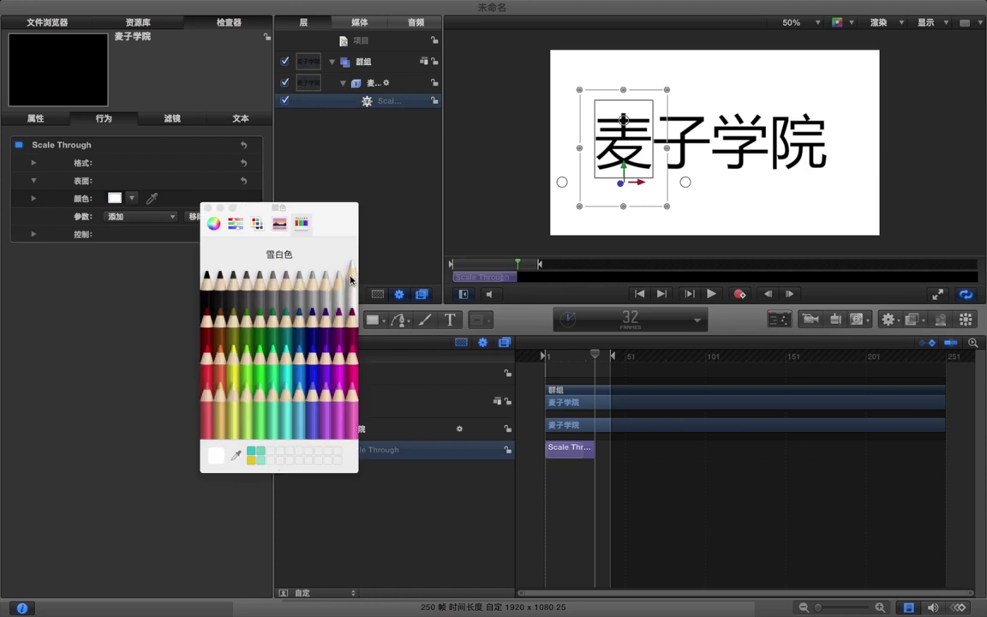
{"action": "left_click", "coordinate": [552, 377]}
{"action": "key", "text": "space"}
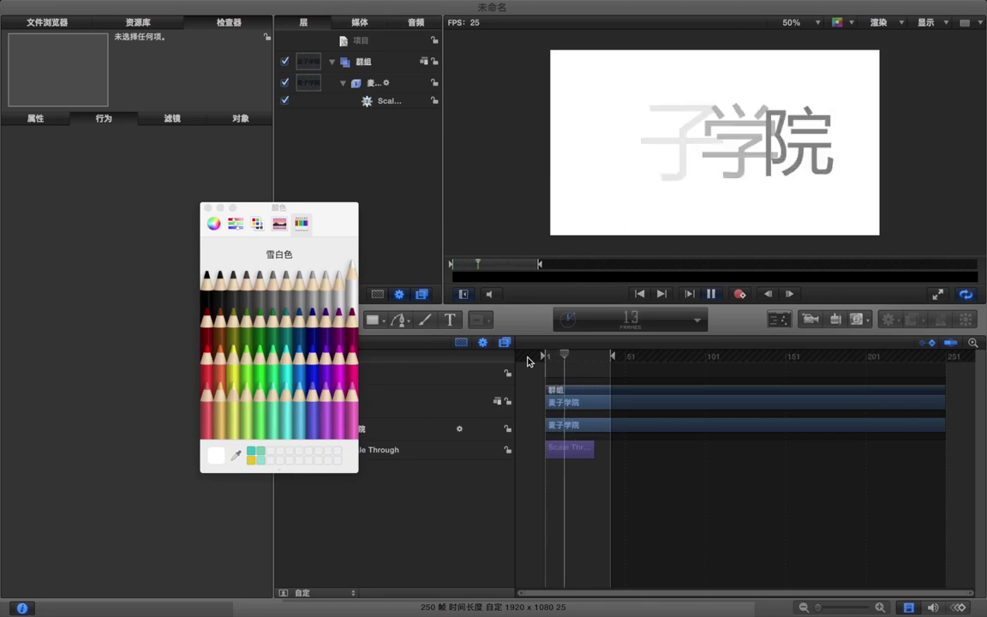
{"action": "key", "text": "space"}
{"action": "left_click", "coordinate": [206, 207]}
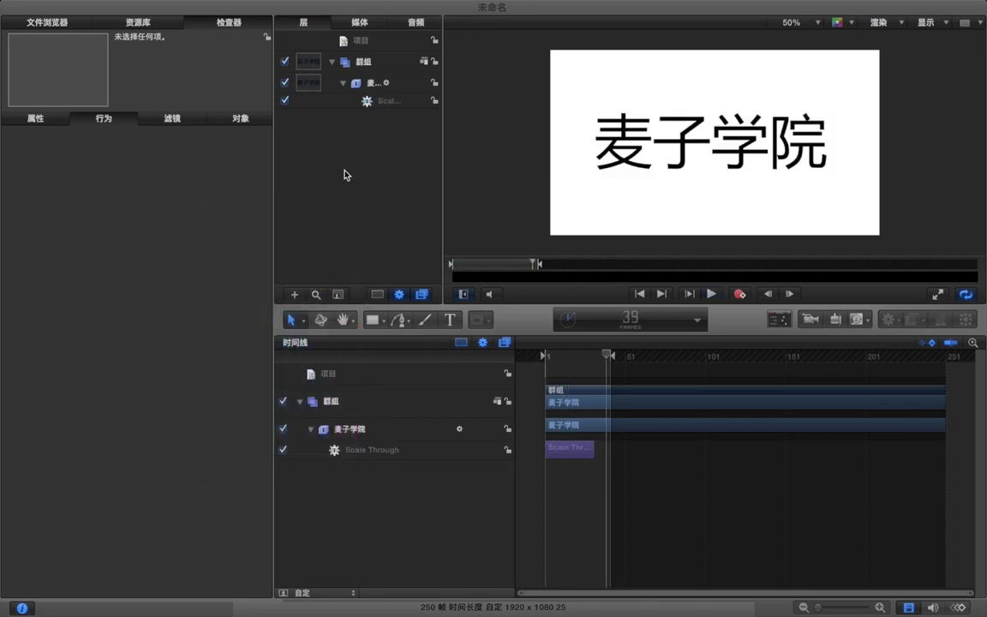
Delete the Scale Through behavior from the text layer and extend the play range to about frame 84.
{"action": "left_click", "coordinate": [382, 101]}
{"action": "key", "text": "Delete"}
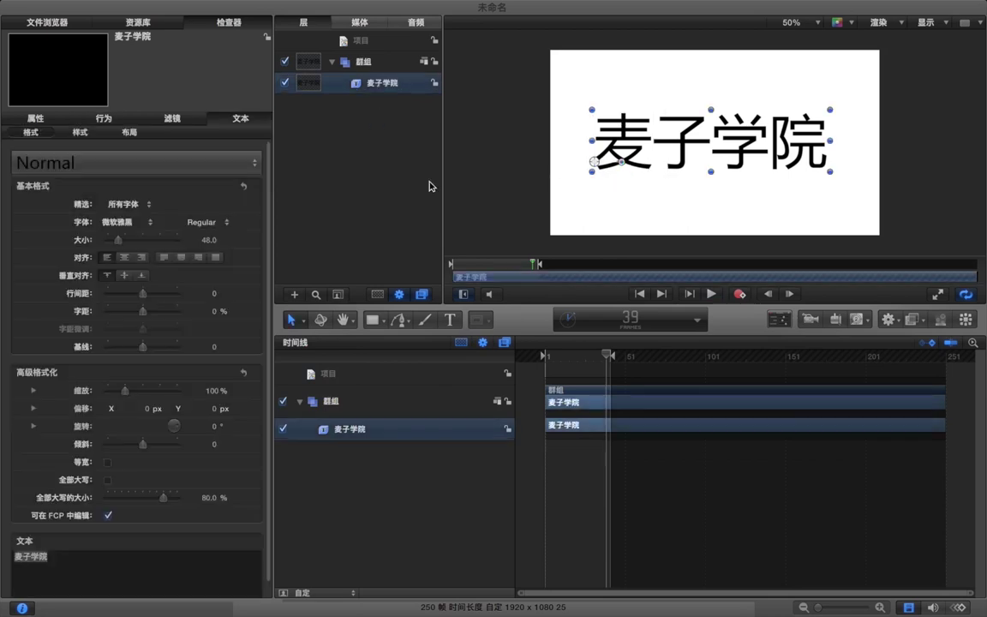
{"action": "left_click_drag", "start_coordinate": [612, 368], "coordinate": [665, 362]}
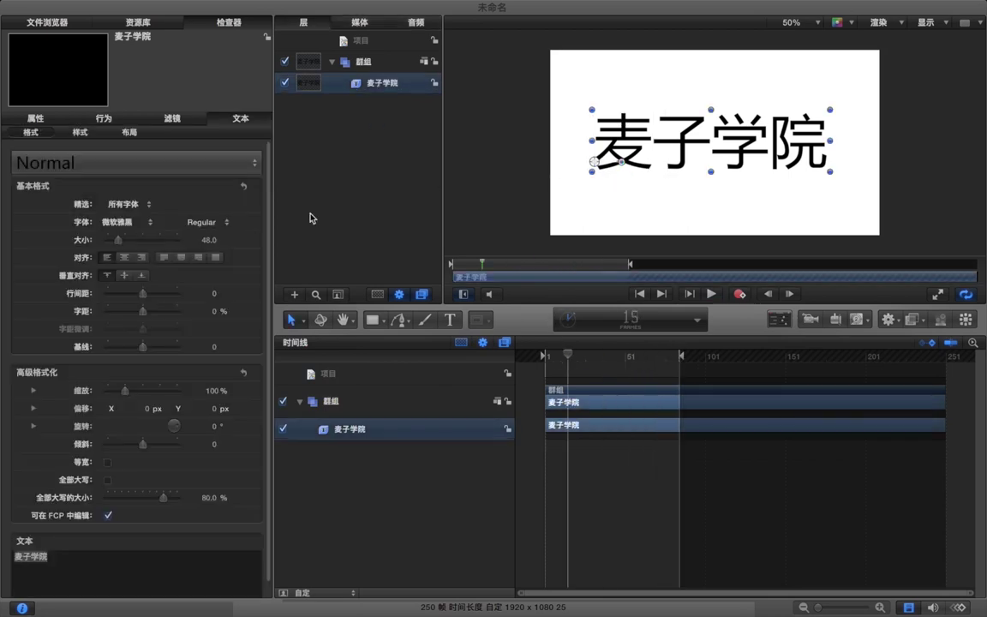
Apply the Awaken In behavior from the 文本-活力 text sequence folder to the 麦子学院 layer and play it from the start.
{"action": "left_click", "coordinate": [138, 22]}
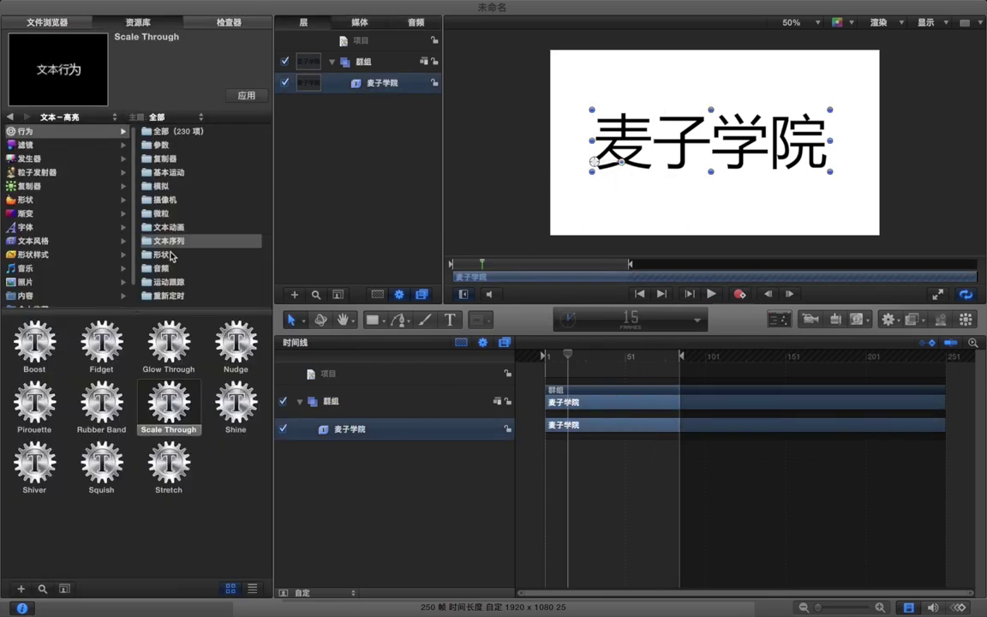
{"action": "left_click", "coordinate": [156, 240]}
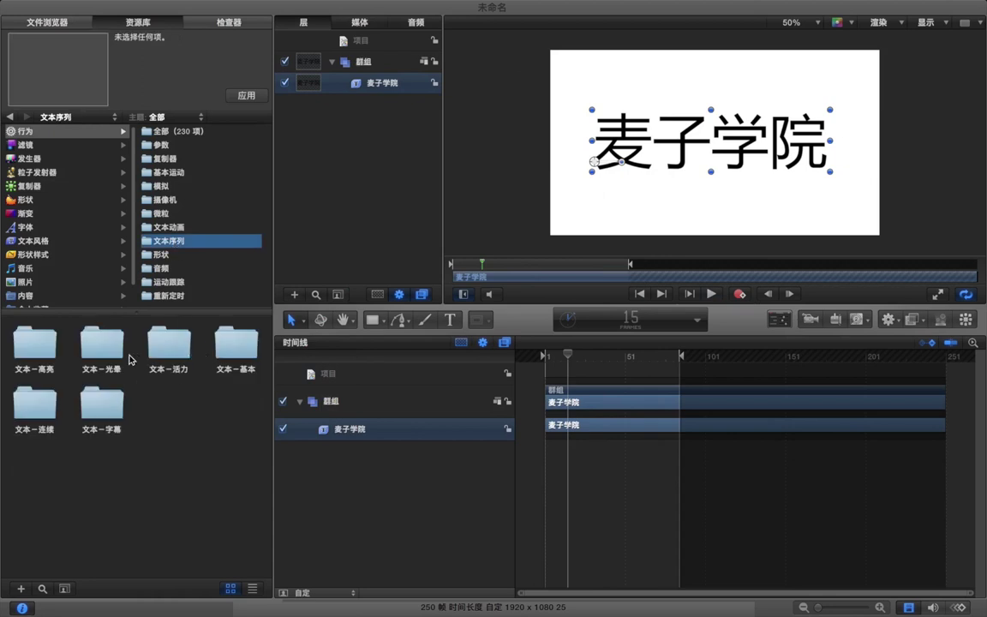
{"action": "double_click", "coordinate": [163, 347]}
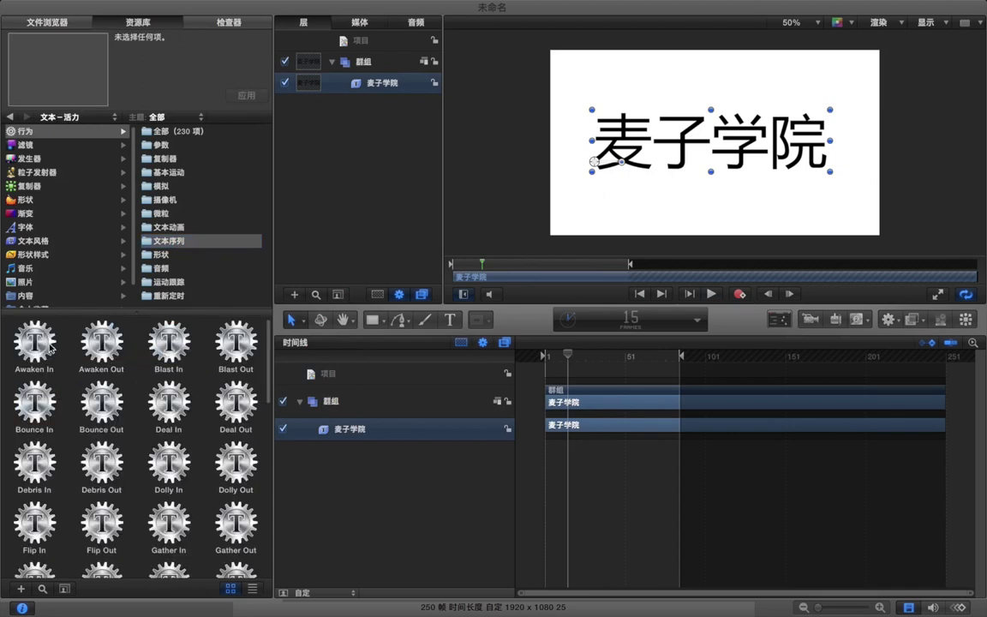
{"action": "left_click", "coordinate": [50, 347]}
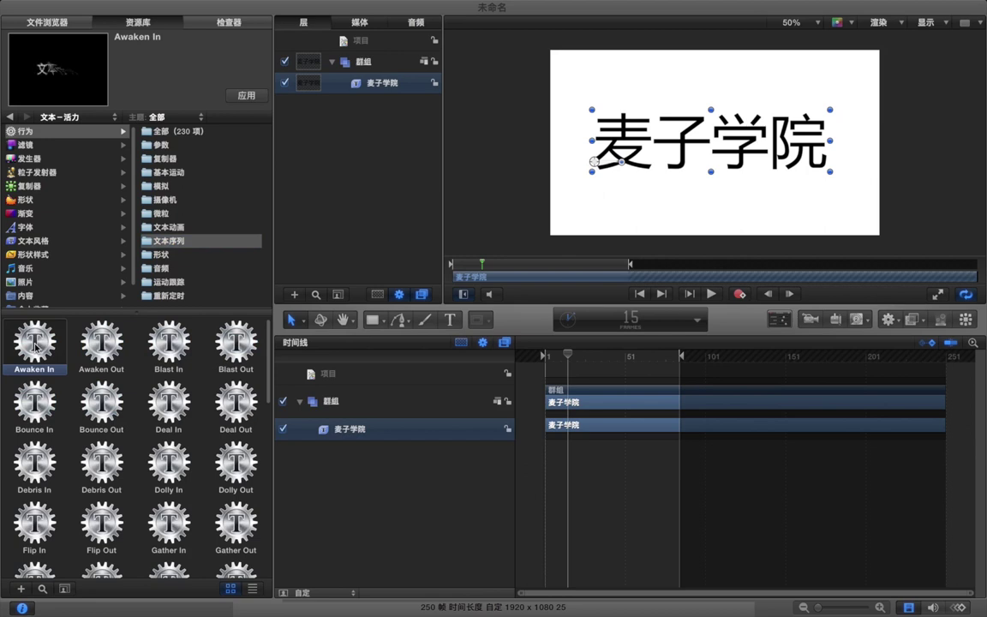
{"action": "left_click_drag", "start_coordinate": [35, 347], "coordinate": [358, 108]}
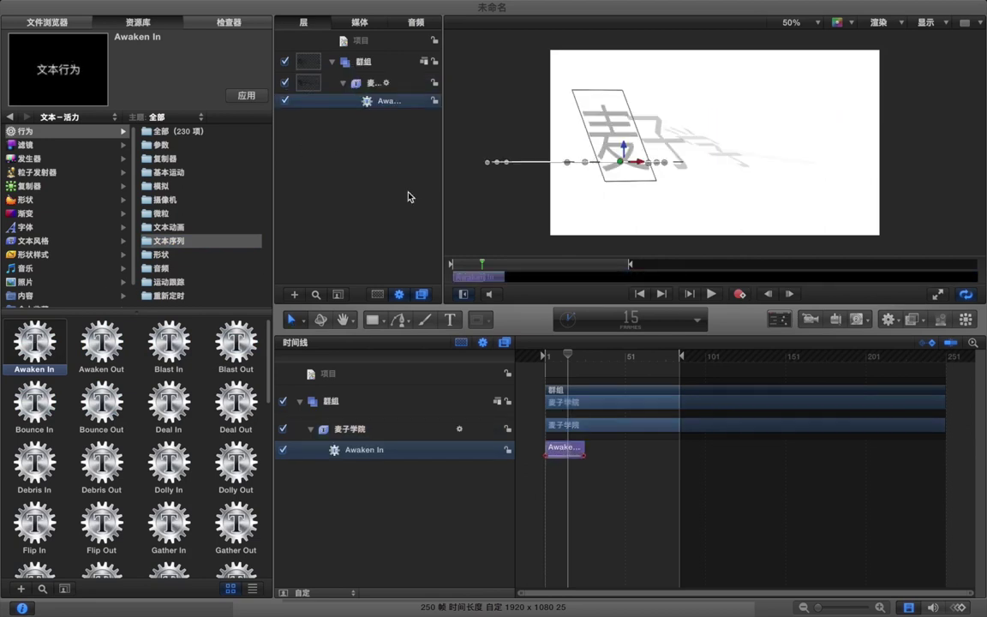
{"action": "left_click_drag", "start_coordinate": [568, 354], "coordinate": [526, 360]}
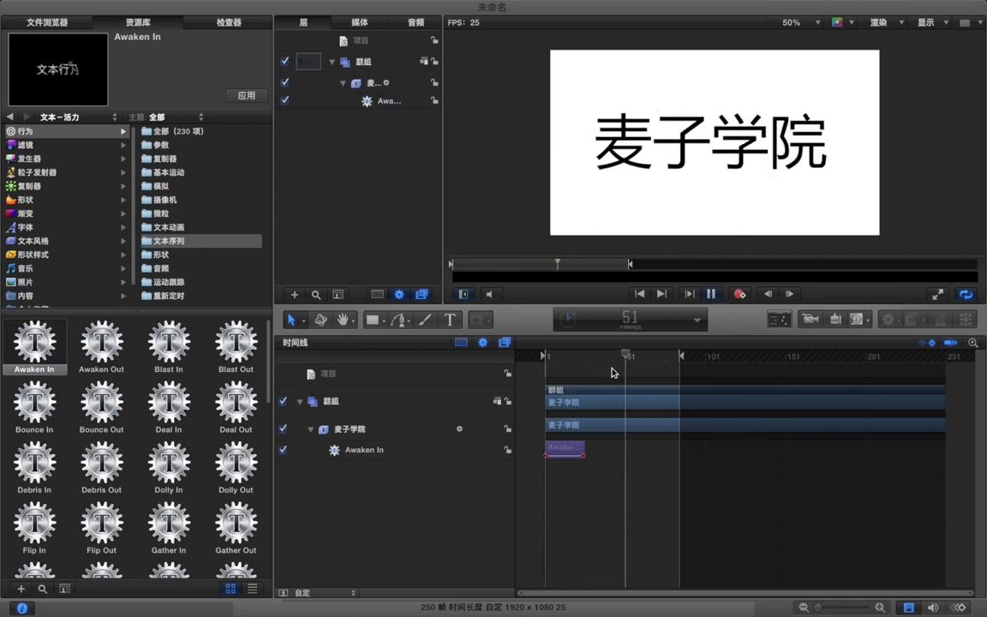
{"action": "key", "text": "space"}
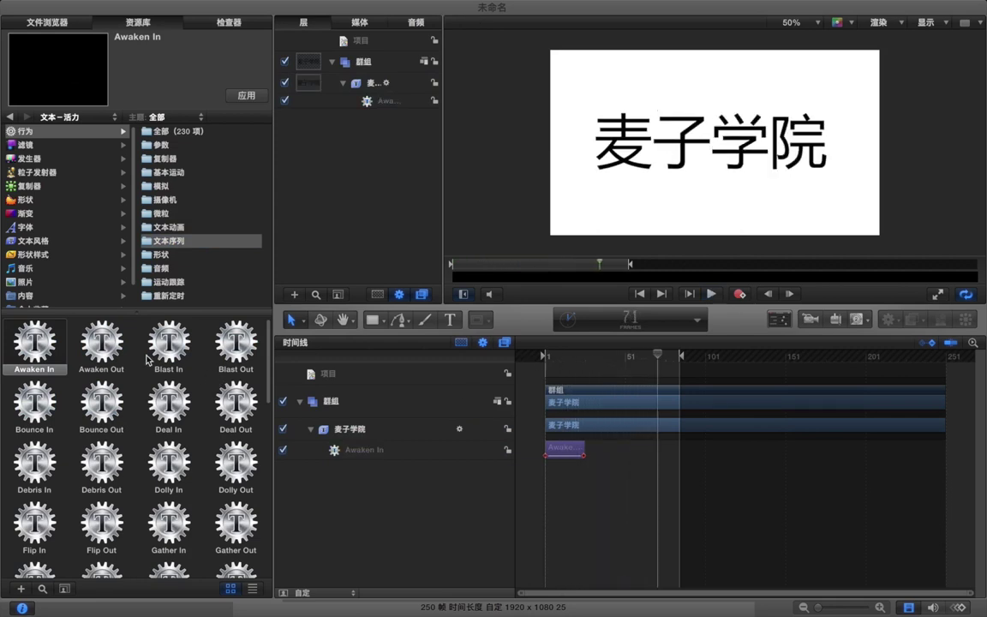
Add the Awaken Out behavior to the text layer, move it to finish at the play range's end, and play the animation.
{"action": "left_click", "coordinate": [120, 365]}
{"action": "left_click_drag", "start_coordinate": [101, 351], "coordinate": [358, 433]}
{"action": "left_click_drag", "start_coordinate": [549, 446], "coordinate": [644, 450]}
{"action": "left_click_drag", "start_coordinate": [657, 354], "coordinate": [545, 358]}
{"action": "left_click", "coordinate": [568, 370]}
{"action": "key", "text": "space"}
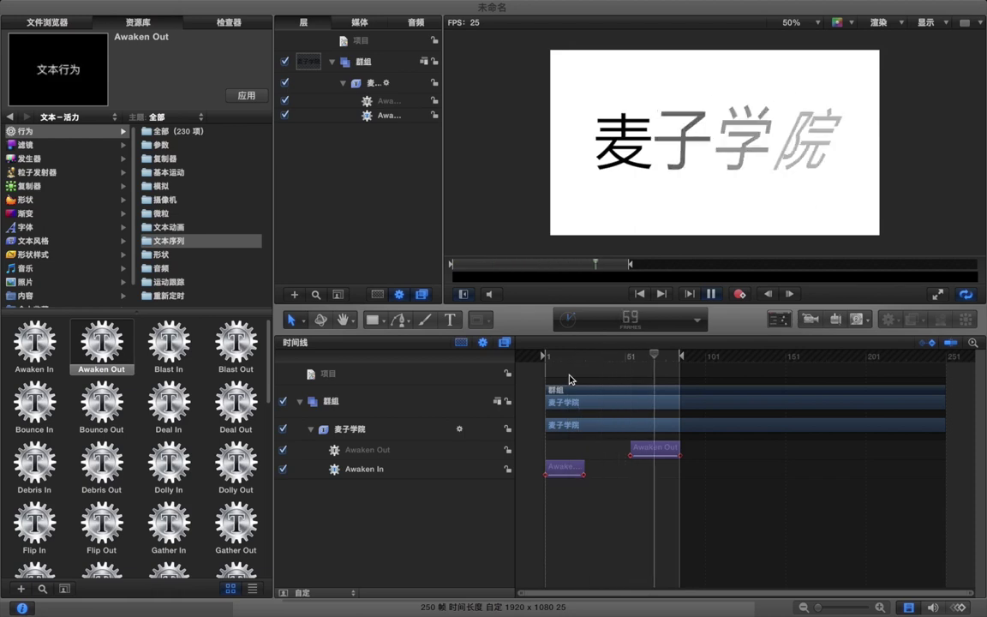
{"action": "key", "text": "space"}
Apply the Scale Through behavior from the 文本-高亮 folder to the 麦子学院 text layer.
{"action": "left_click", "coordinate": [191, 242]}
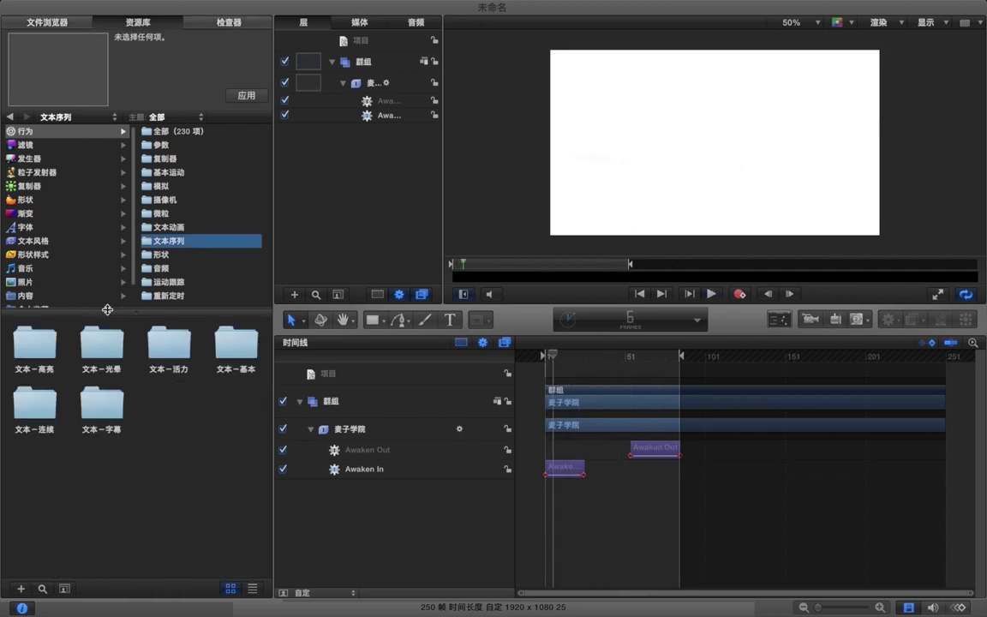
{"action": "double_click", "coordinate": [34, 344]}
{"action": "left_click", "coordinate": [168, 399]}
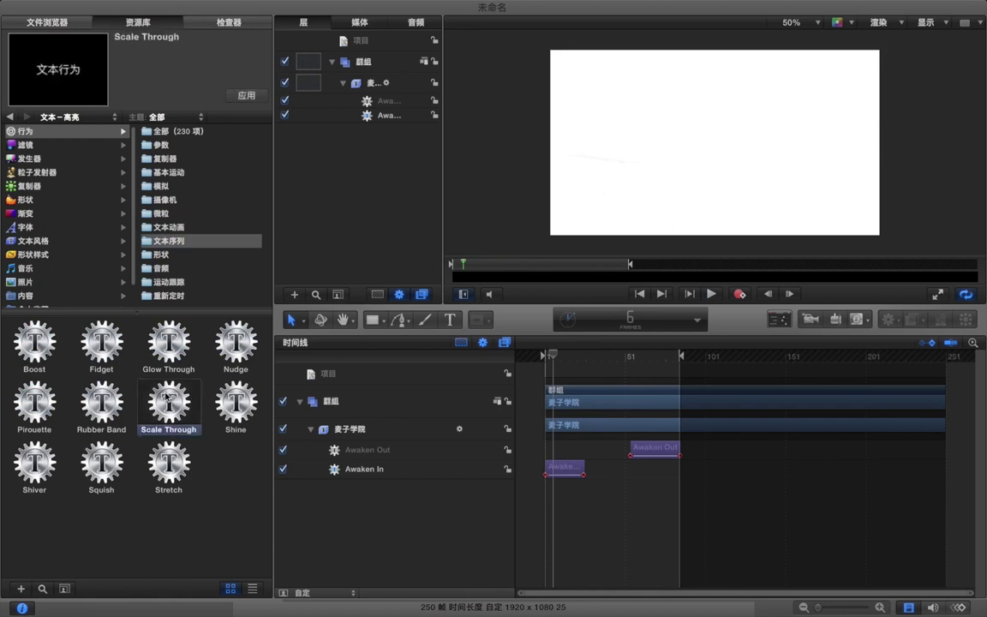
{"action": "left_click_drag", "start_coordinate": [171, 402], "coordinate": [393, 88]}
Arrange Scale Through between Awaken In and Awaken Out on the timeline and extend the play range to frame 90.
{"action": "left_click_drag", "start_coordinate": [592, 447], "coordinate": [672, 464]}
{"action": "left_click_drag", "start_coordinate": [683, 361], "coordinate": [690, 358]}
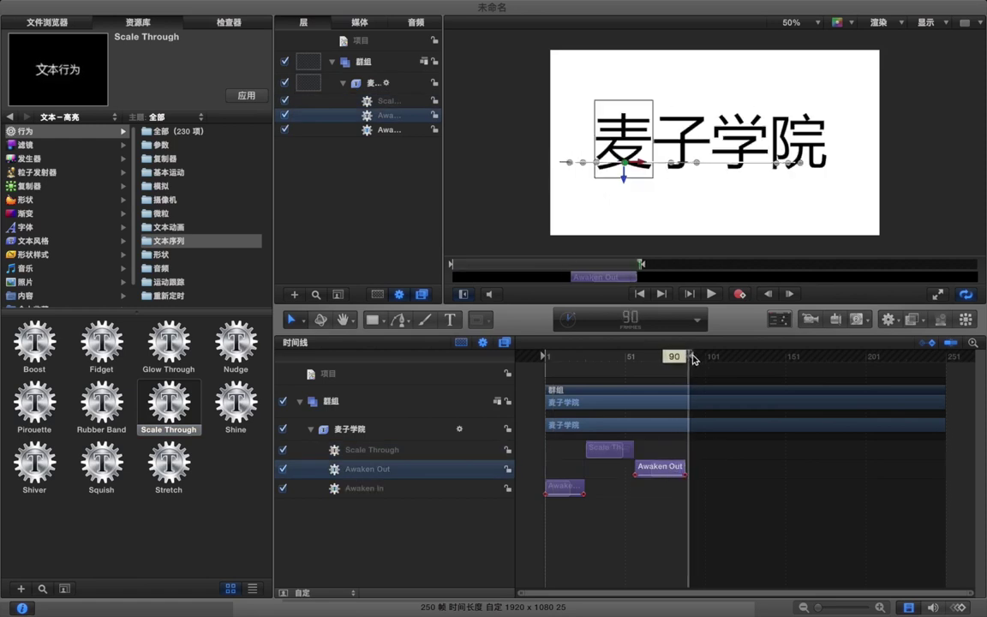
Add a face (表面) colour parameter to the Scale Through behavior and set its colour to 橙红色.
{"action": "left_click", "coordinate": [612, 360]}
{"action": "left_click", "coordinate": [600, 451]}
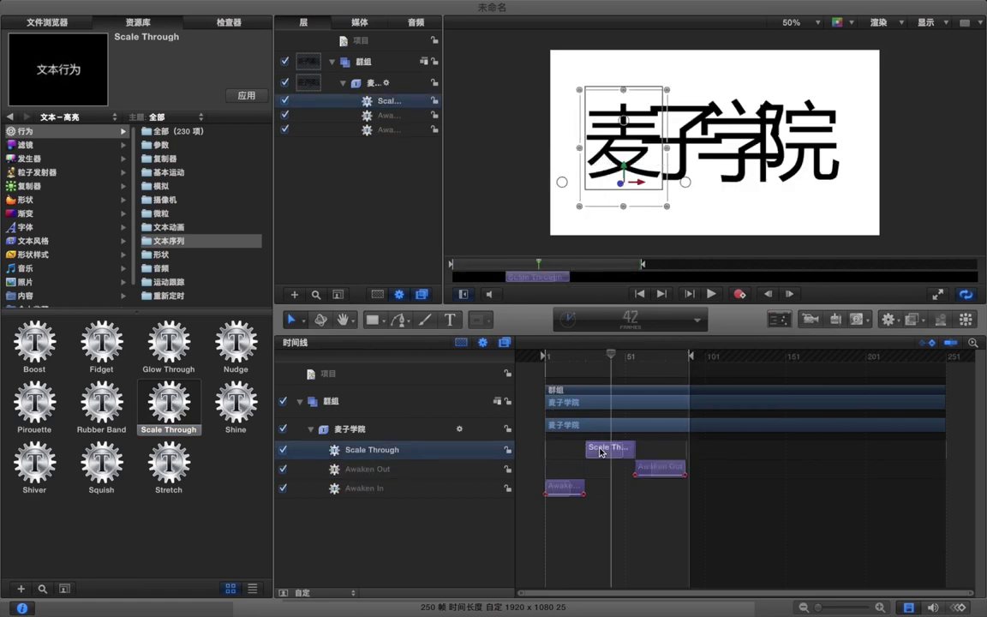
{"action": "left_click", "coordinate": [227, 23]}
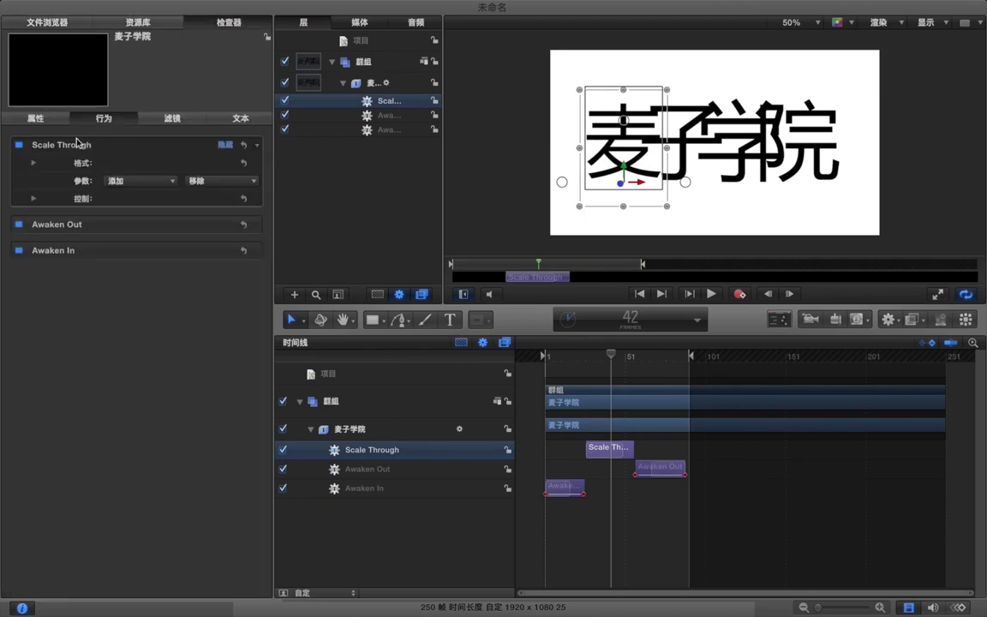
{"action": "left_click", "coordinate": [112, 181]}
{"action": "mouse_move", "coordinate": [142, 207]}
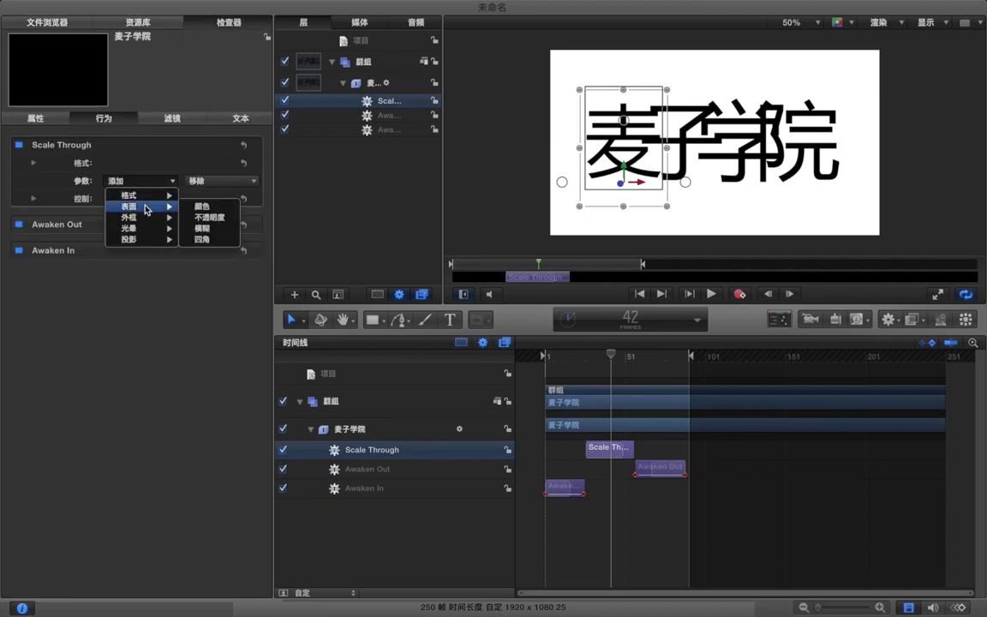
{"action": "left_click", "coordinate": [203, 206]}
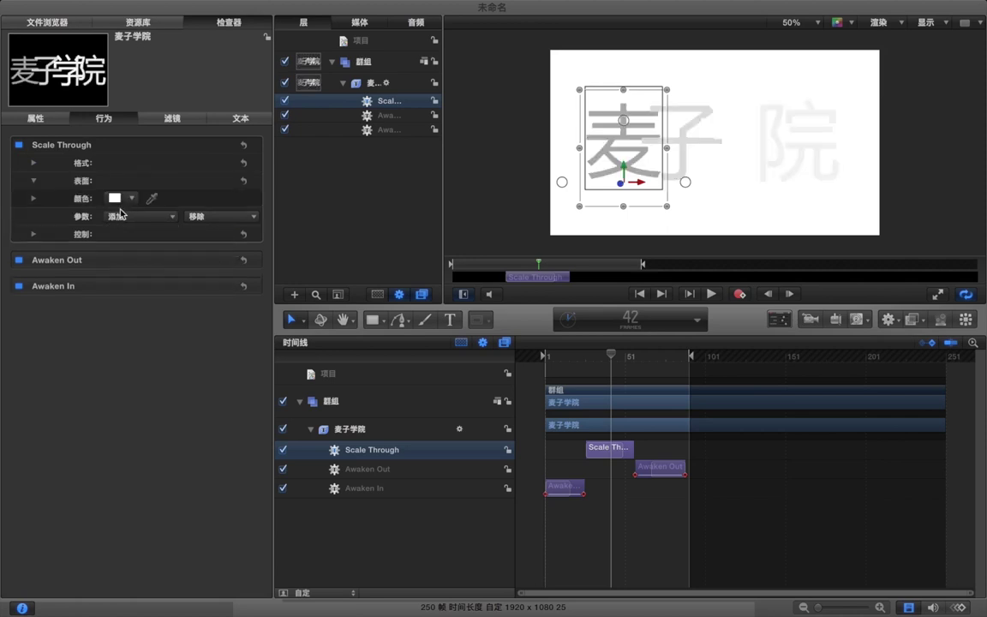
{"action": "left_click", "coordinate": [114, 198]}
{"action": "left_click", "coordinate": [221, 382]}
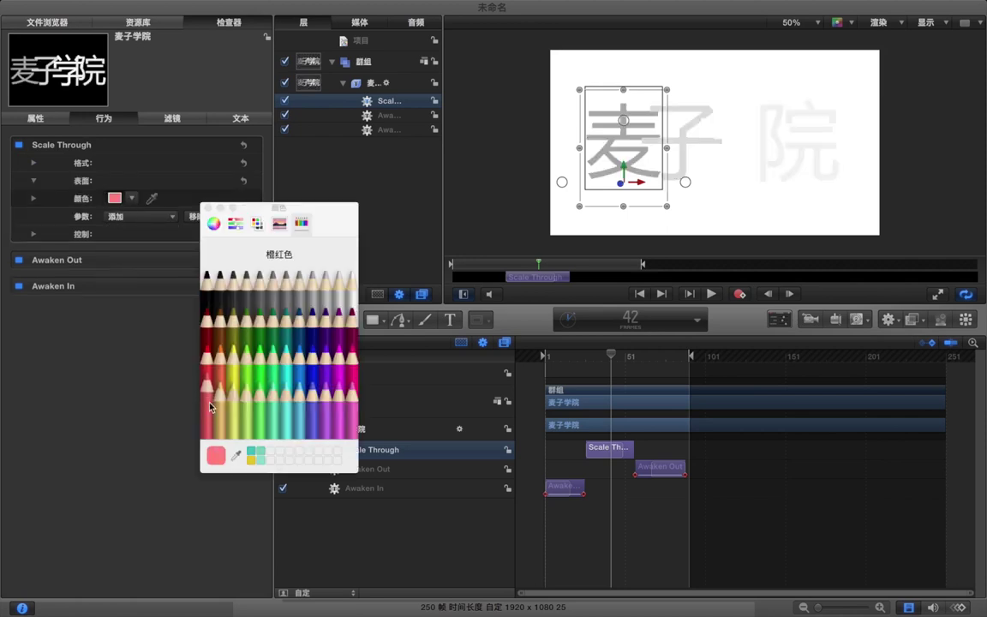
{"action": "left_click", "coordinate": [275, 188]}
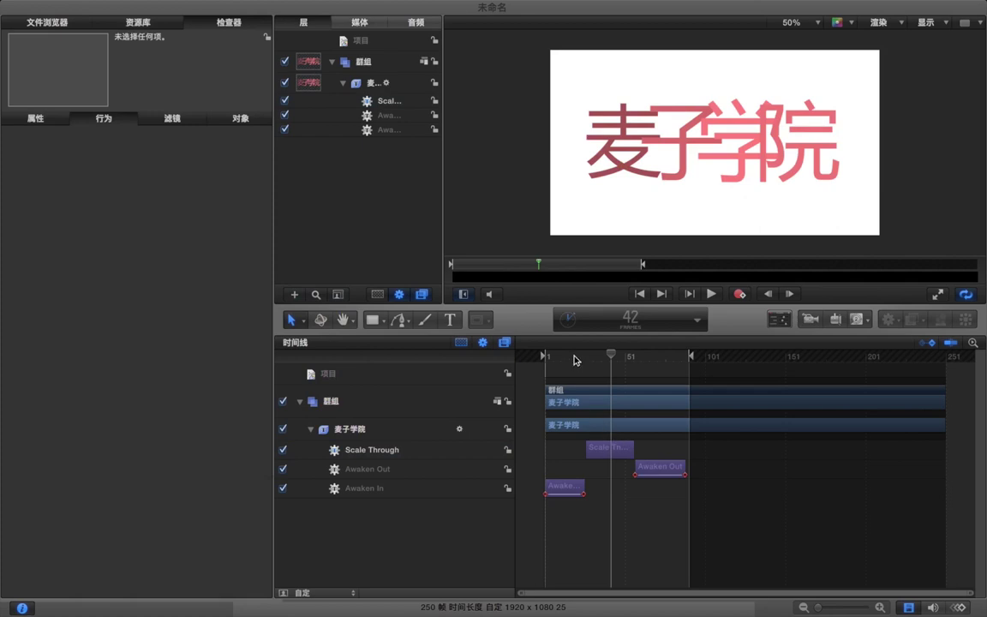
Play the coloured animation from the start and set the play range to finish at the end of Awaken Out.
{"action": "key", "text": "Home"}
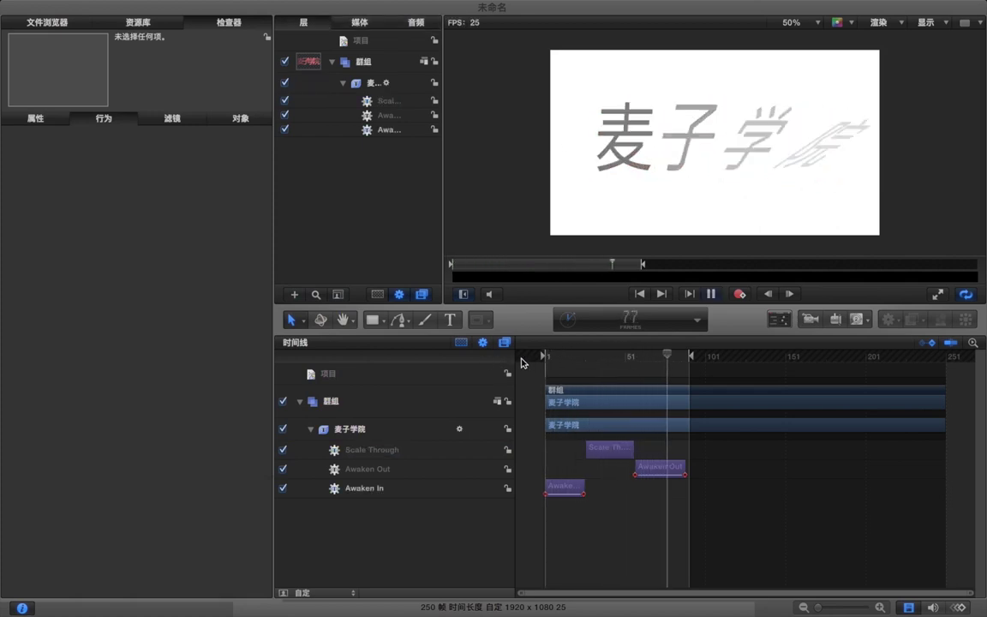
{"action": "left_click", "coordinate": [664, 467]}
{"action": "key", "text": "space"}
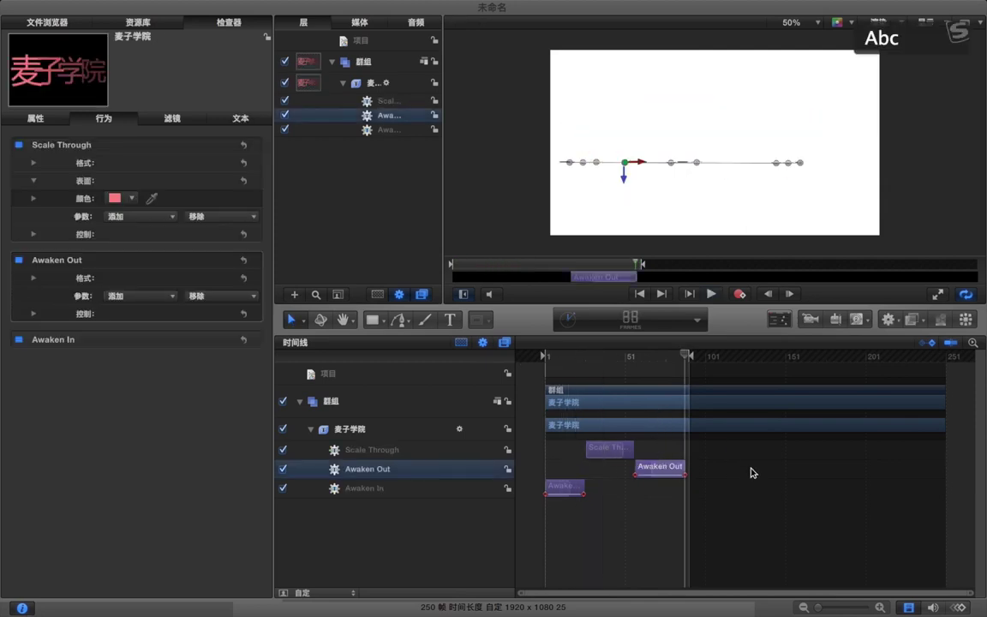
{"action": "left_click", "coordinate": [749, 470]}
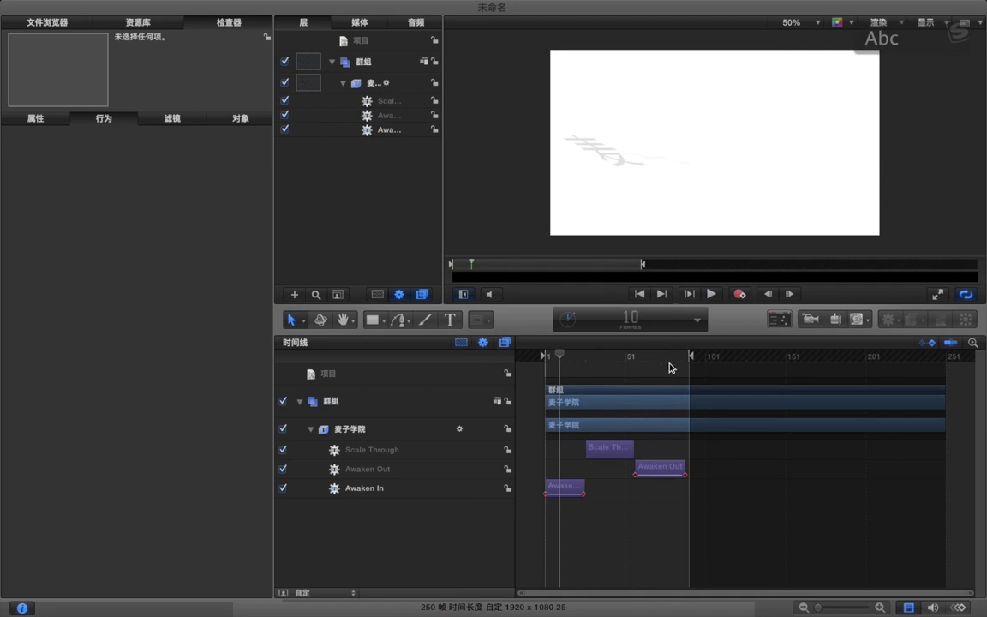
{"action": "left_click", "coordinate": [665, 466]}
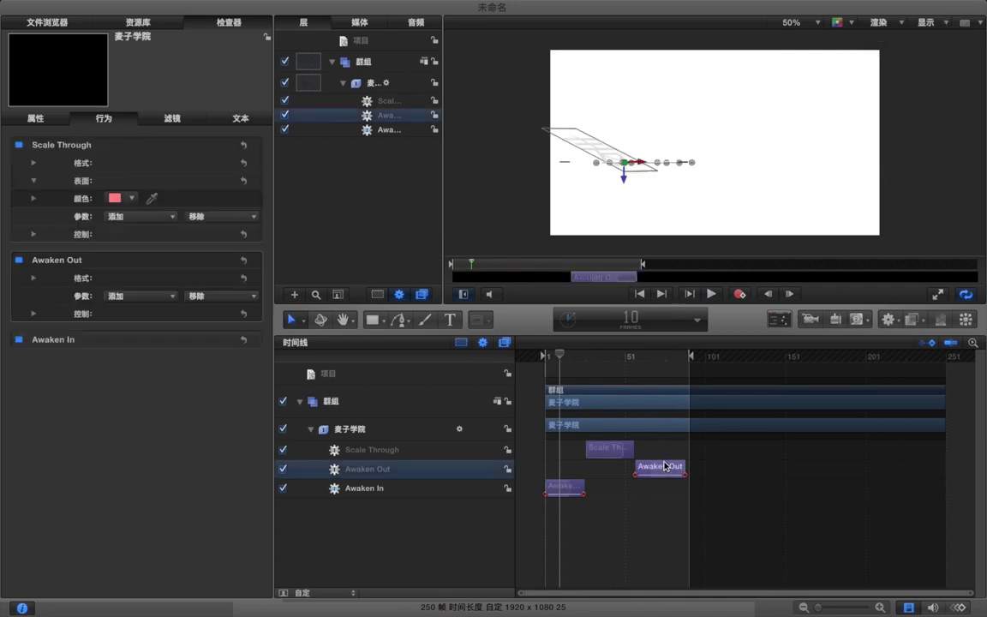
{"action": "left_click", "coordinate": [647, 515]}
{"action": "key", "text": "space"}
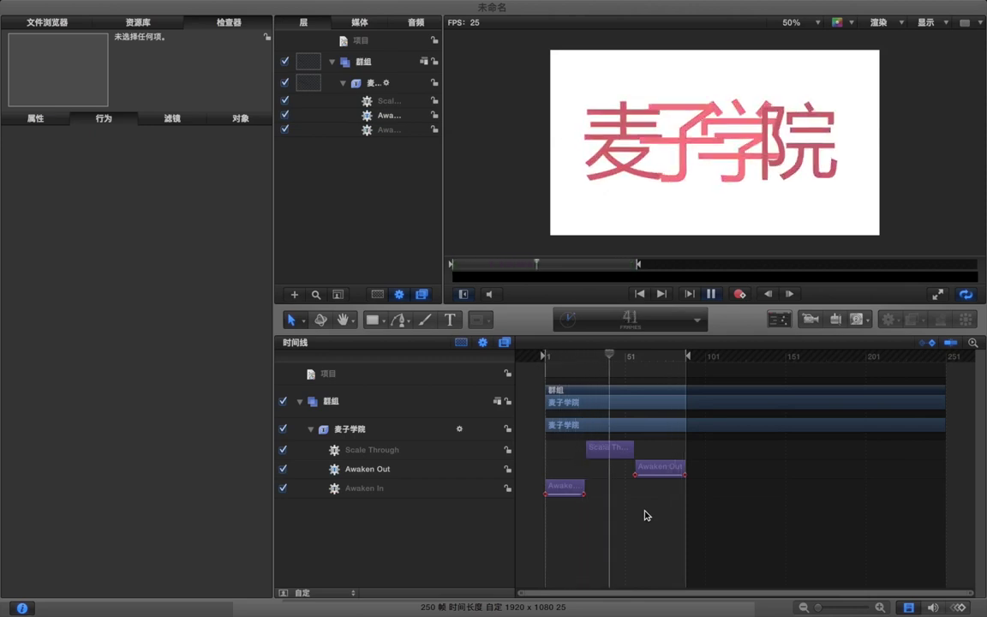
{"action": "key", "text": "space"}
Scale down the 群组 group and place it in the upper-left area of the canvas.
{"action": "left_click", "coordinate": [378, 86]}
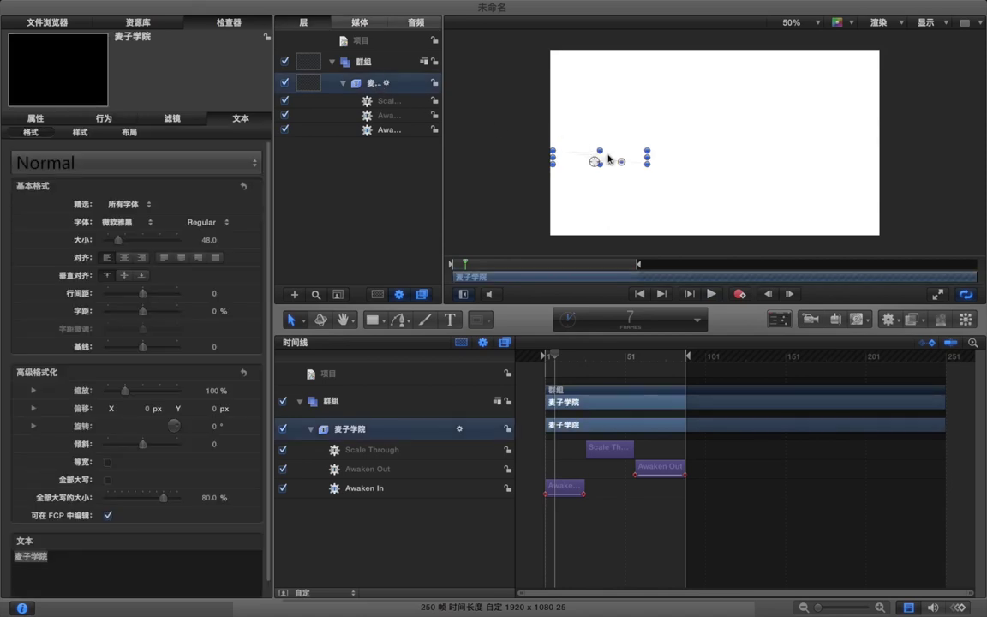
{"action": "left_click_drag", "start_coordinate": [586, 364], "coordinate": [601, 358]}
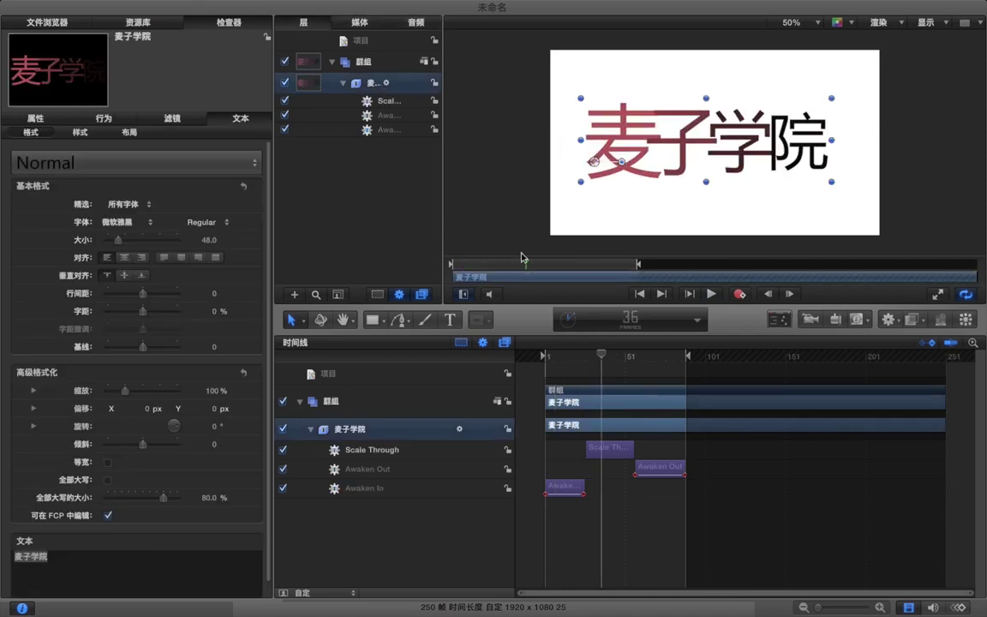
{"action": "left_click", "coordinate": [389, 67]}
{"action": "left_click_drag", "start_coordinate": [833, 100], "coordinate": [629, 94]}
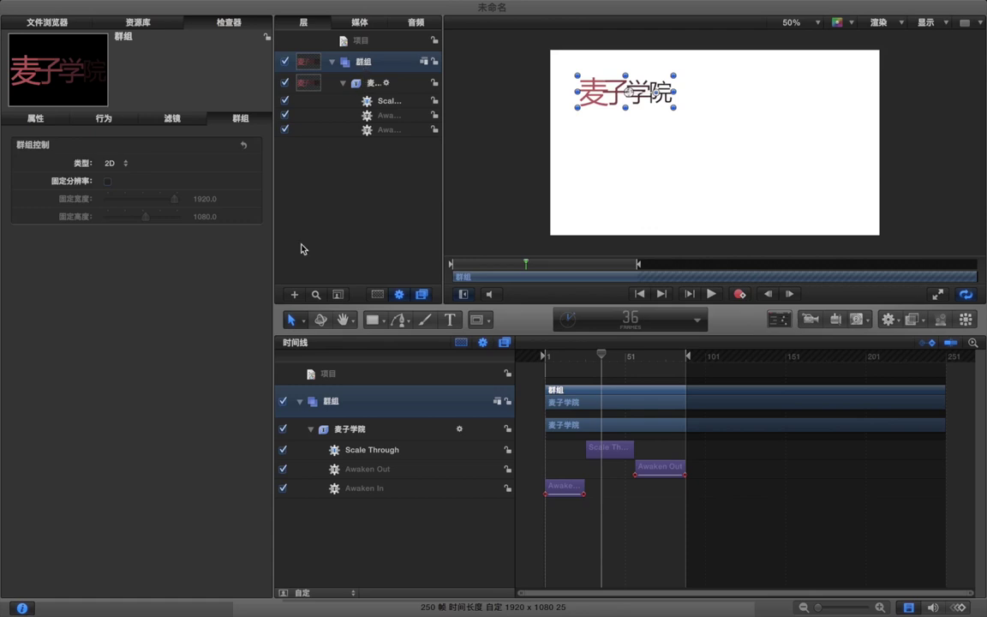
Add a new group and create a text layer reading 麦子学院 in it.
{"action": "left_click", "coordinate": [295, 294]}
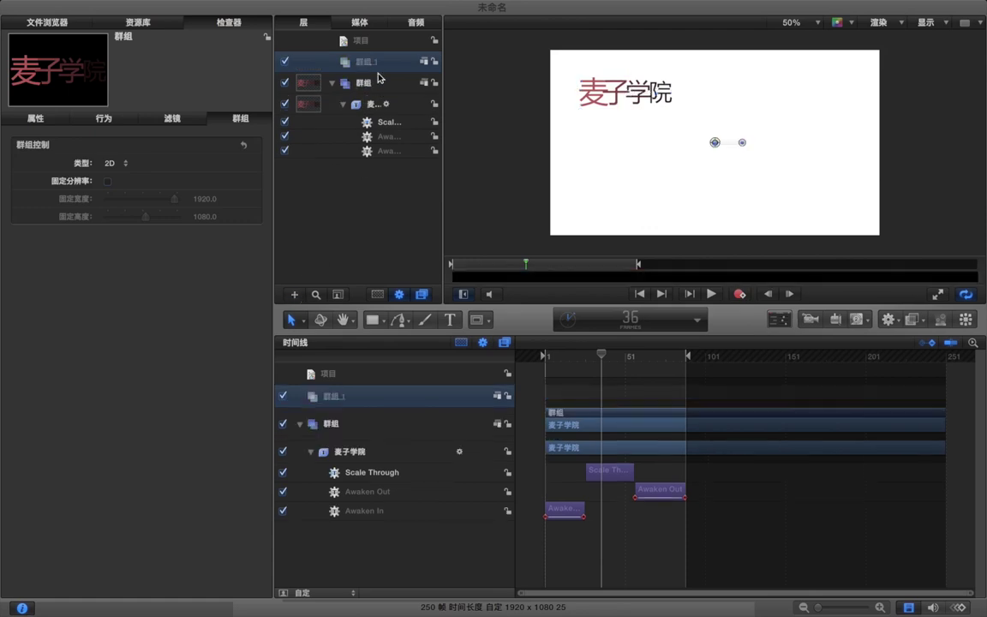
{"action": "key", "text": "t"}
{"action": "left_click", "coordinate": [704, 162]}
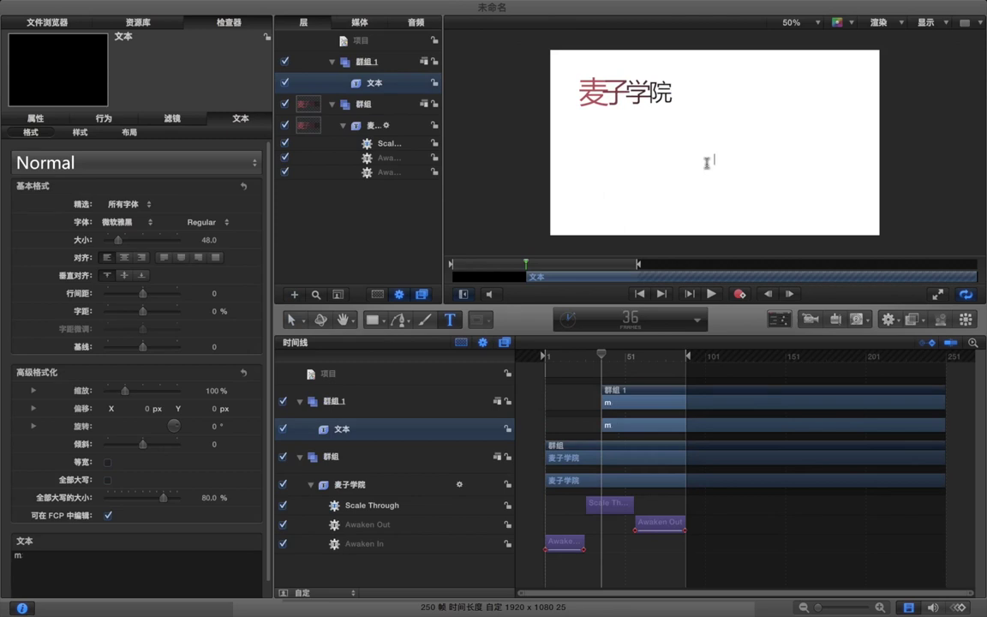
{"action": "type", "text": "maizixuey"}
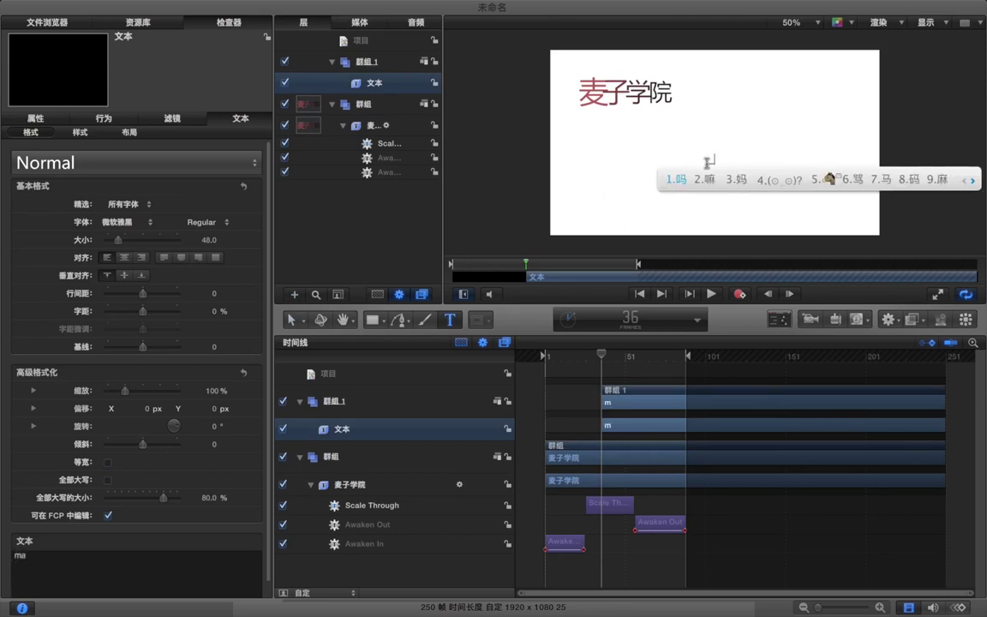
{"action": "key", "text": "space"}
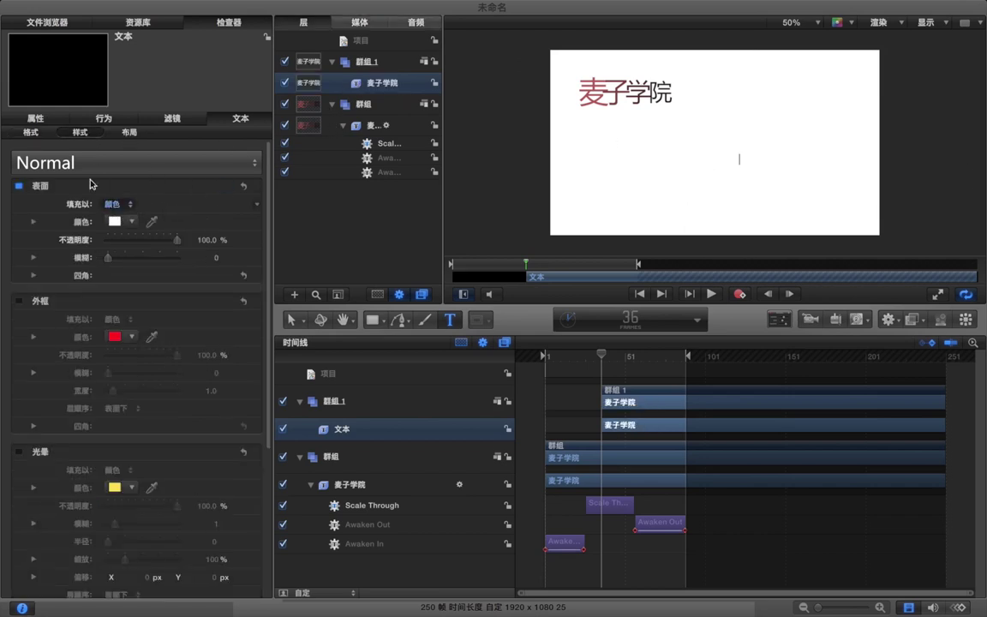
Set the new text's face colour to 纯黑色 and place 群组 1, enlarged, in the canvas's upper-right area.
{"action": "left_click", "coordinate": [114, 221]}
{"action": "left_click", "coordinate": [206, 287]}
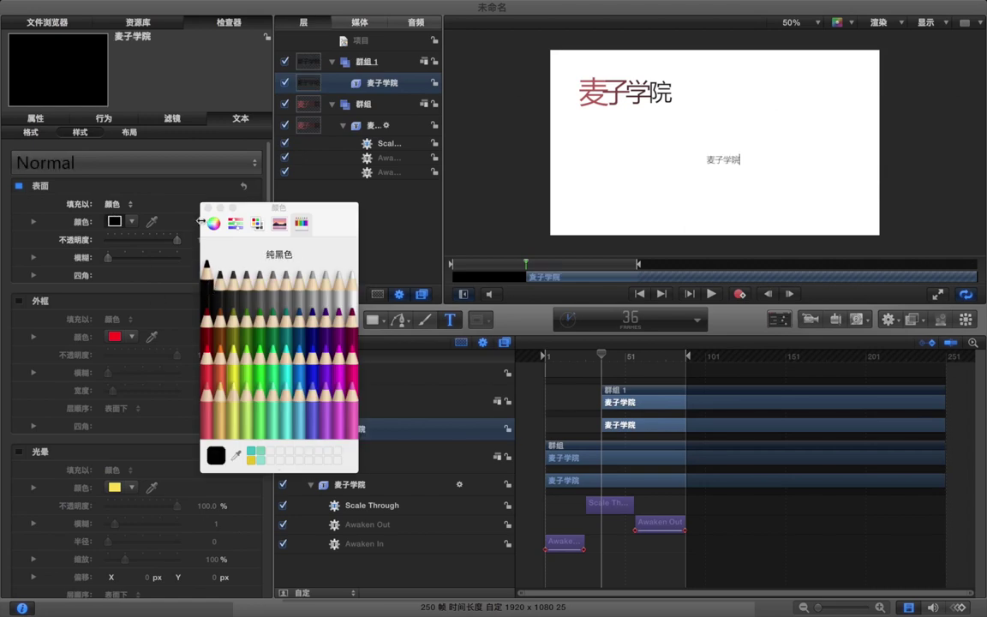
{"action": "left_click", "coordinate": [207, 208]}
{"action": "left_click", "coordinate": [319, 62]}
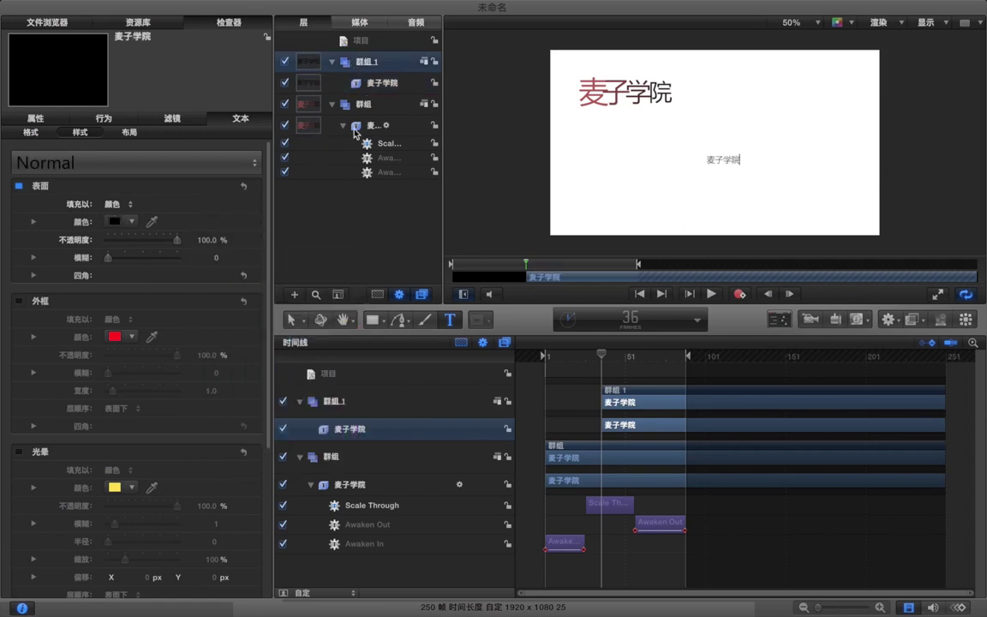
{"action": "left_click_drag", "start_coordinate": [736, 155], "coordinate": [811, 97]}
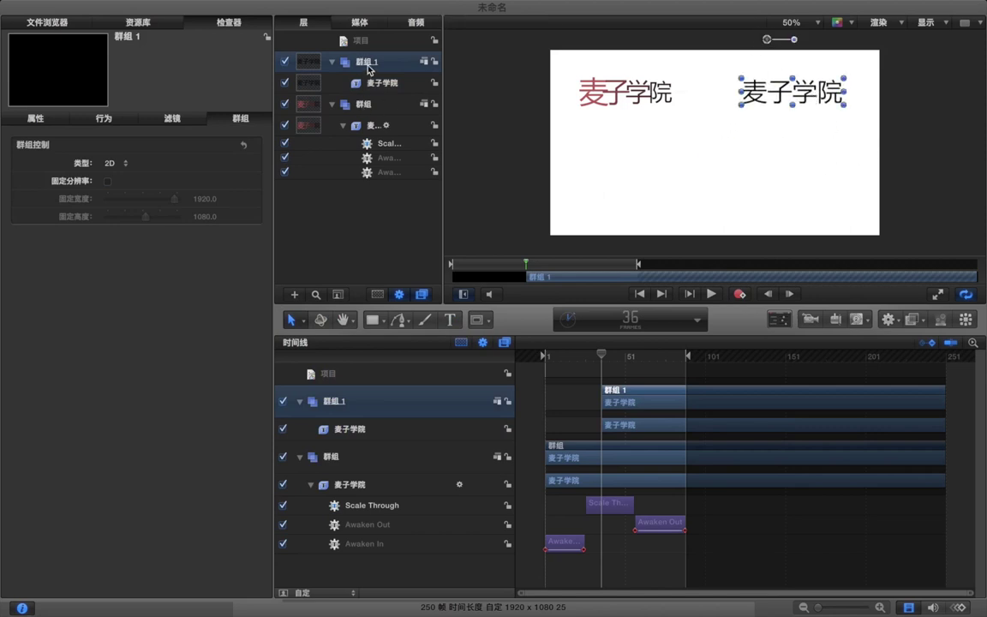
Apply the Jump In behavior from the 文本-活力 text sequence folder to the 麦子学院 layer in 群组 1.
{"action": "left_click", "coordinate": [395, 86]}
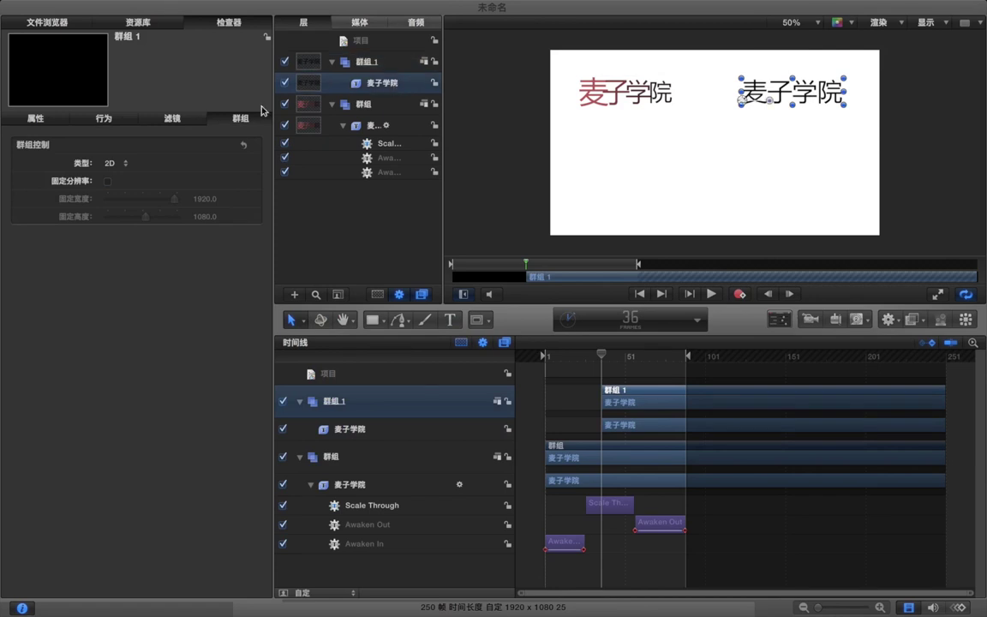
{"action": "left_click", "coordinate": [142, 25]}
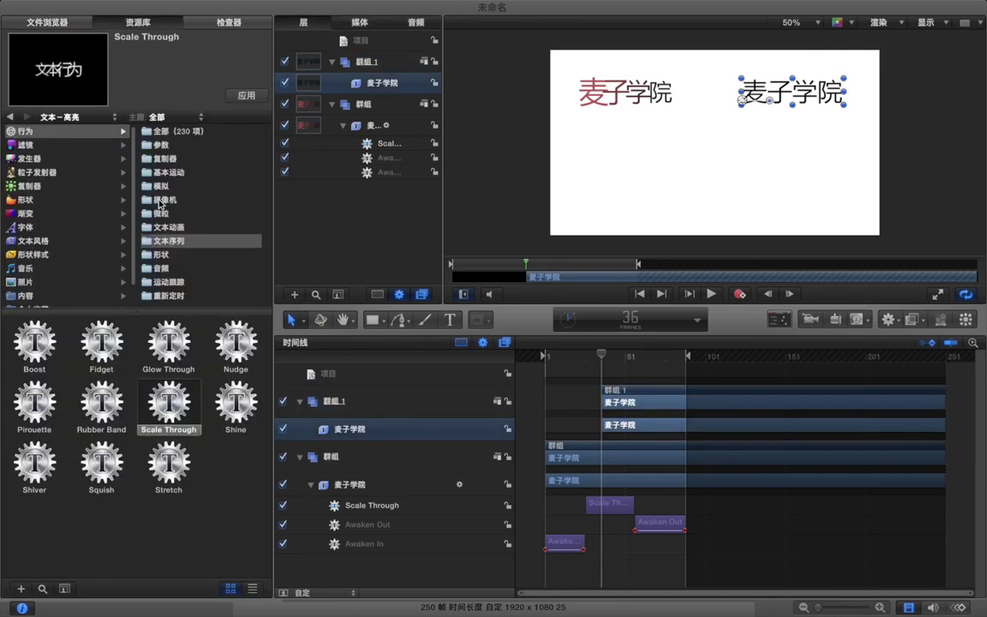
{"action": "left_click", "coordinate": [197, 245]}
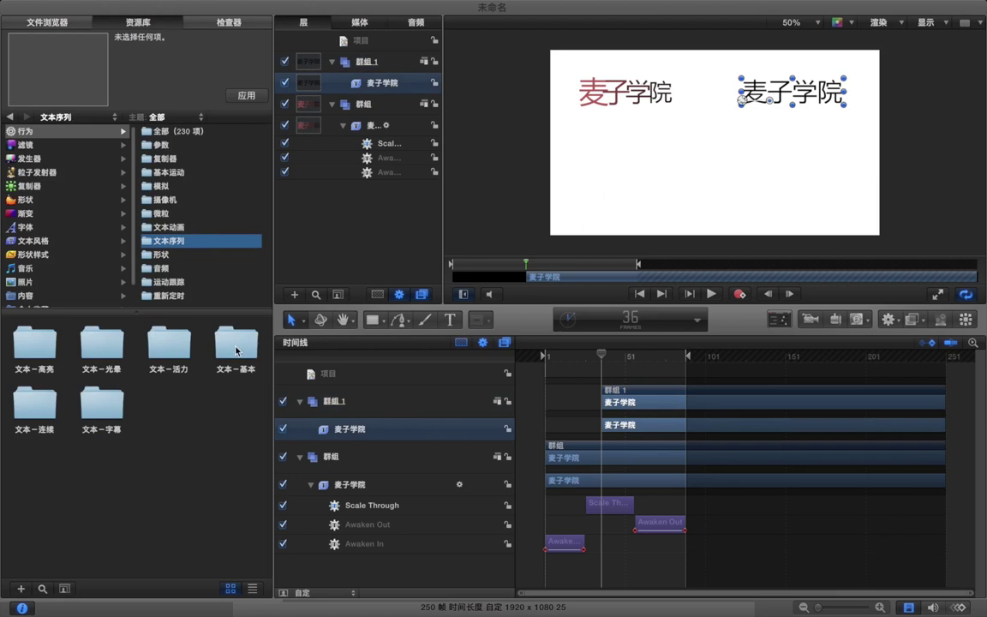
{"action": "double_click", "coordinate": [175, 346]}
{"action": "scroll", "coordinate": [143, 387], "scroll_direction": "down", "scroll_amount": 5}
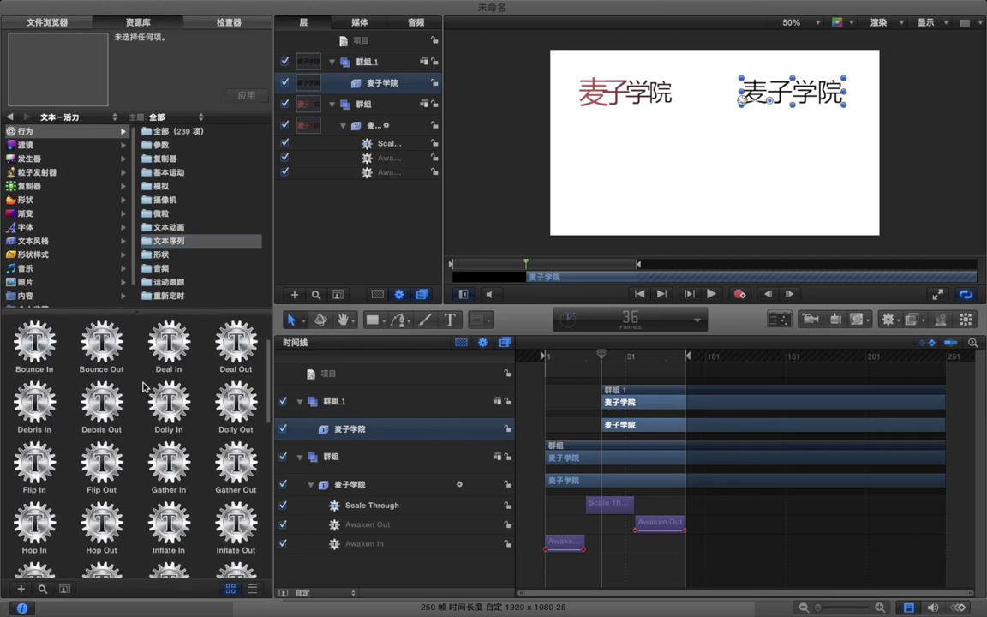
{"action": "left_click", "coordinate": [49, 405]}
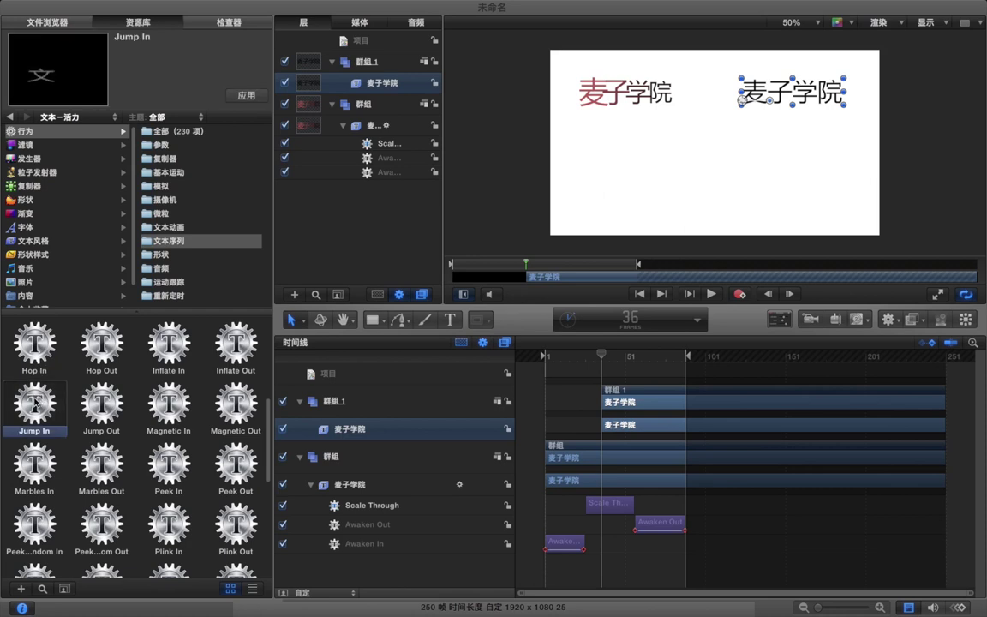
{"action": "left_click_drag", "start_coordinate": [35, 408], "coordinate": [334, 81]}
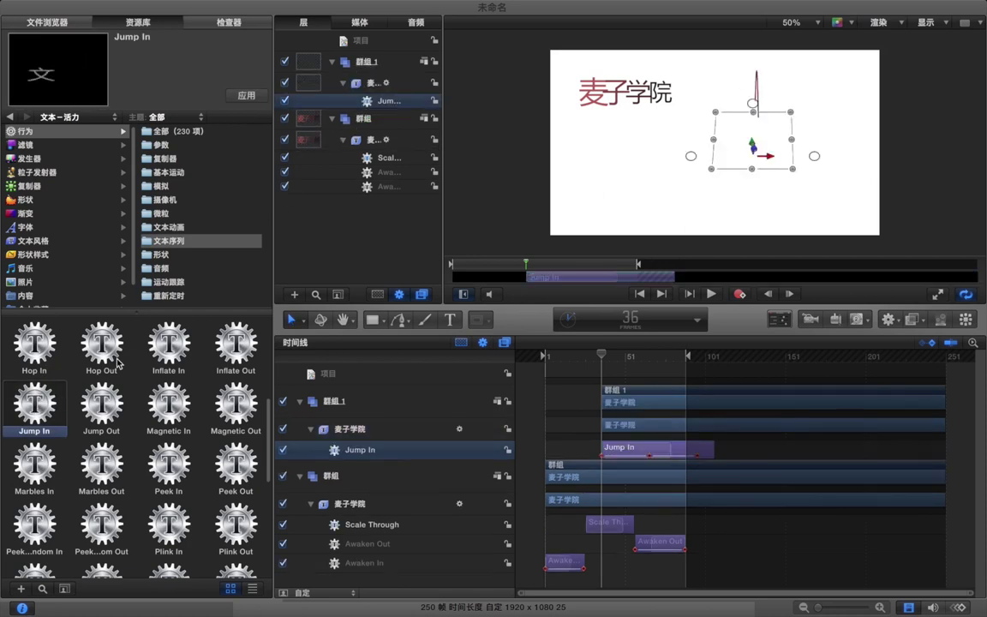
Move 群组 1 to start at the beginning of the timeline and play both text animations.
{"action": "left_click_drag", "start_coordinate": [628, 399], "coordinate": [571, 398]}
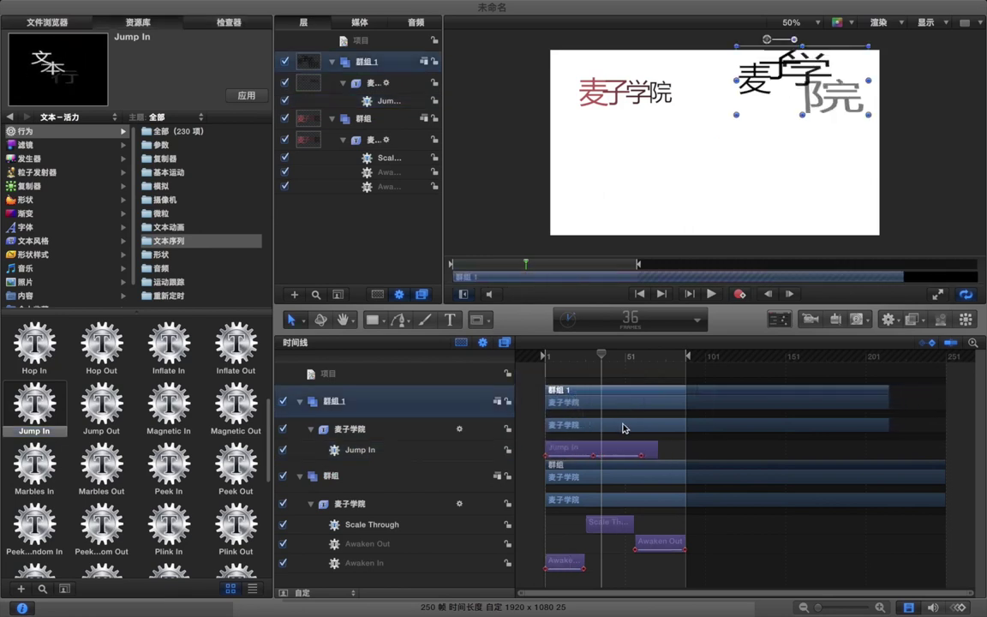
{"action": "left_click_drag", "start_coordinate": [598, 358], "coordinate": [553, 358]}
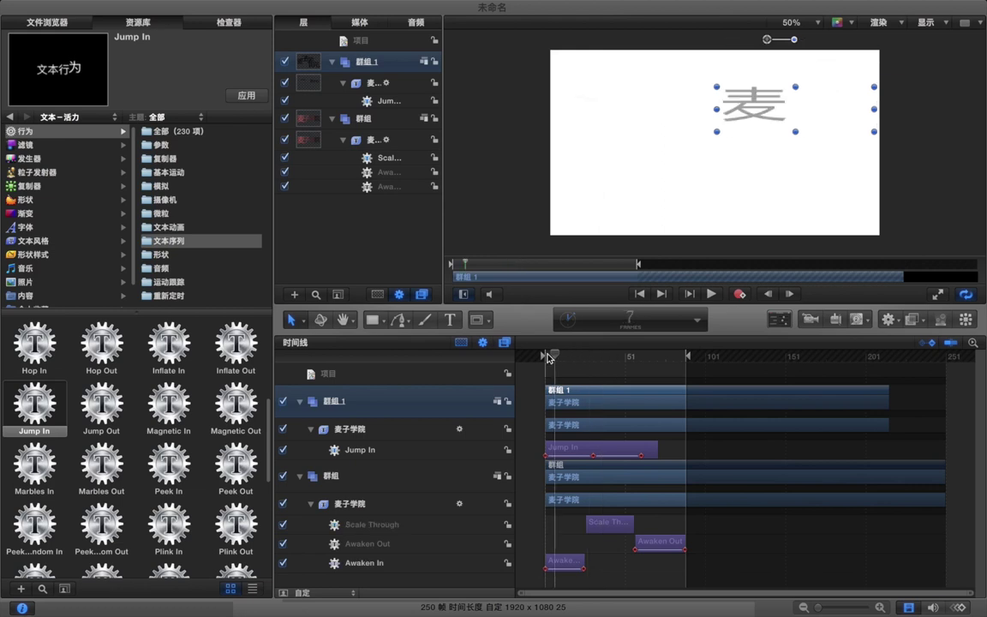
{"action": "left_click", "coordinate": [578, 375]}
{"action": "key", "text": "space"}
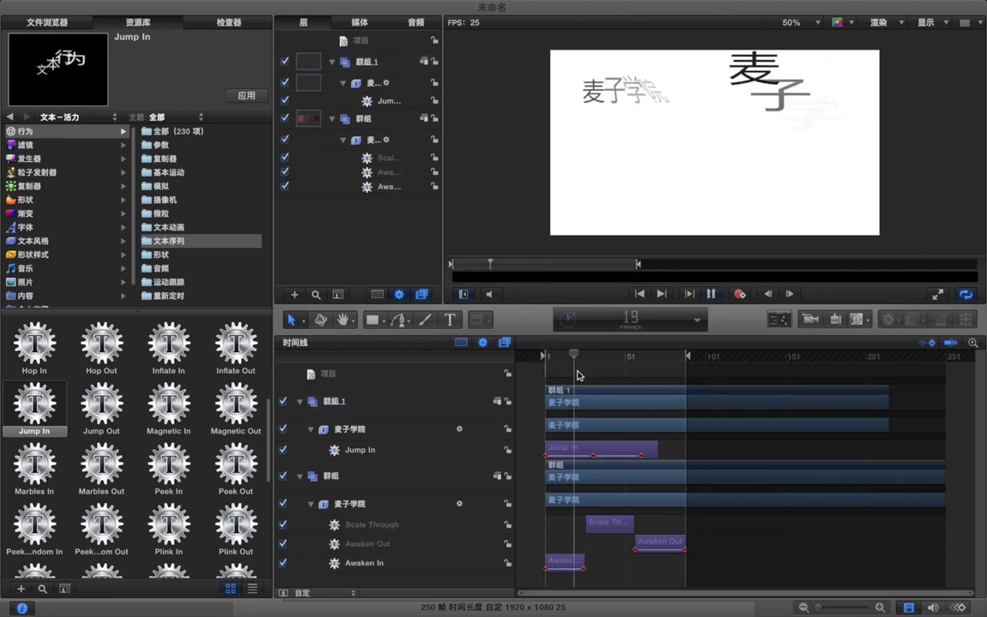
{"action": "key", "text": "space"}
Shorten the Jump In behavior to about 28 frames, preview it from the start, and extend its end slightly.
{"action": "left_click_drag", "start_coordinate": [656, 451], "coordinate": [586, 447]}
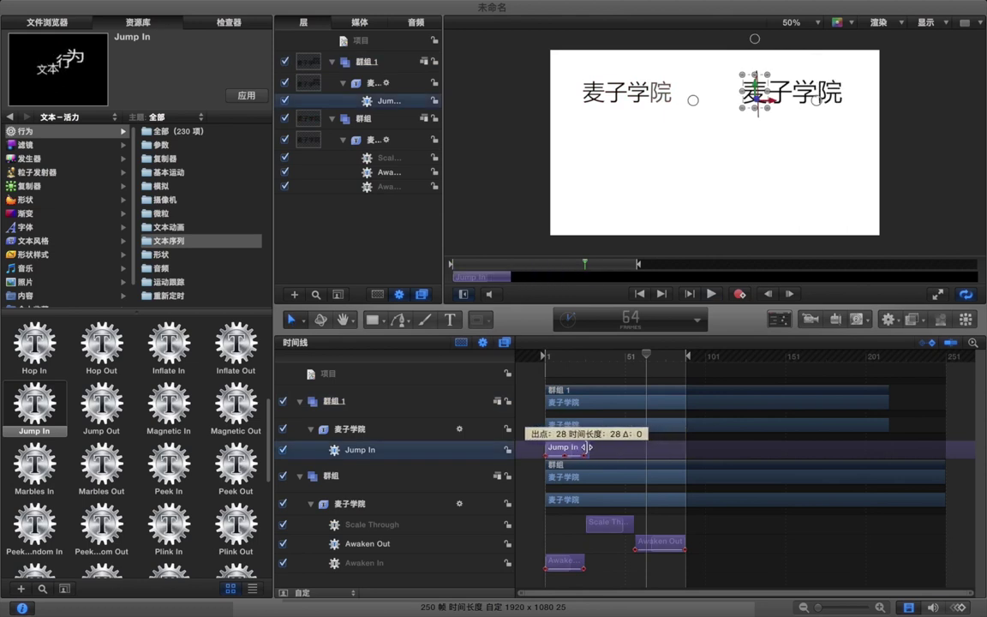
{"action": "left_click", "coordinate": [584, 370]}
{"action": "left_click_drag", "start_coordinate": [645, 355], "coordinate": [515, 358]}
{"action": "key", "text": "space"}
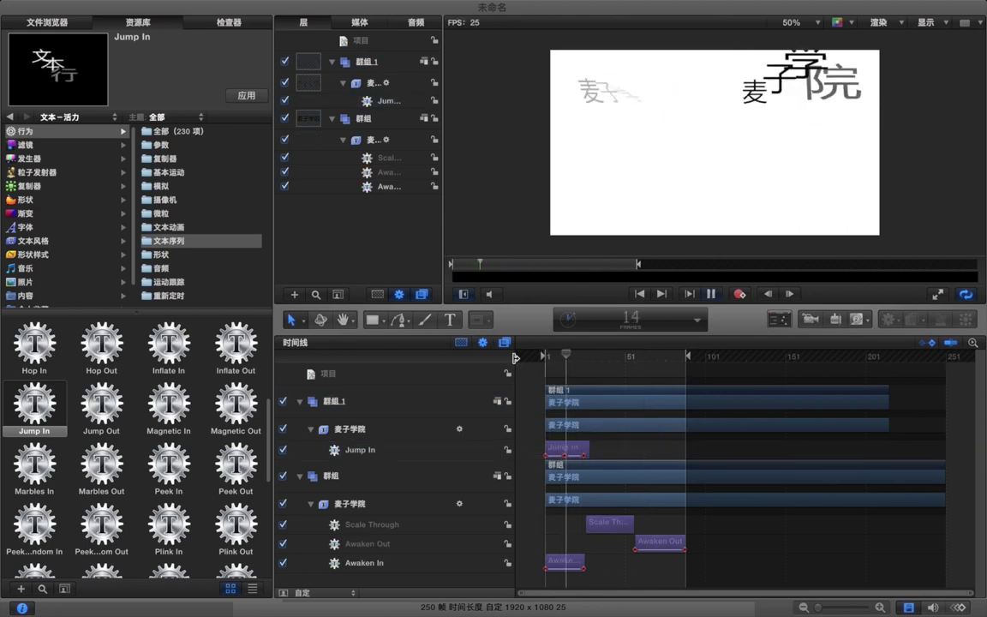
{"action": "key", "text": "space"}
{"action": "left_click_drag", "start_coordinate": [588, 445], "coordinate": [595, 446]}
Apply Jump Out to the 群组 1 text, move it to finish at the play range's end, and play the animation.
{"action": "left_click", "coordinate": [110, 399]}
{"action": "left_click_drag", "start_coordinate": [103, 407], "coordinate": [327, 431]}
{"action": "left_click_drag", "start_coordinate": [629, 447], "coordinate": [683, 447]}
{"action": "key", "text": "space"}
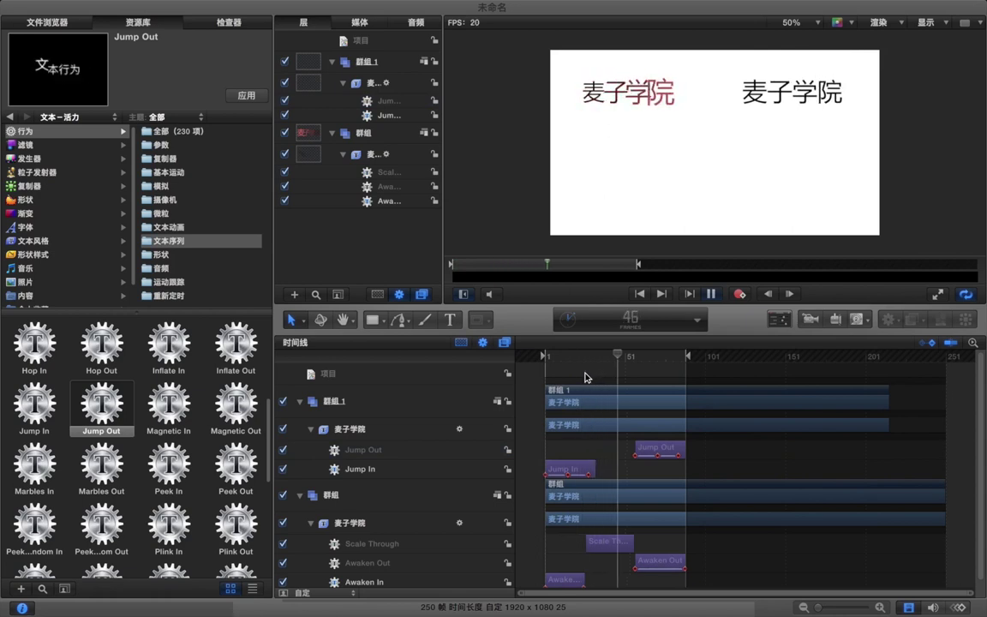
{"action": "key", "text": "space"}
Browse the 文本-光晕 and 文本-基本 text sequence folders and preview the Manifest In and Manifest Out behaviors.
{"action": "left_click", "coordinate": [187, 241]}
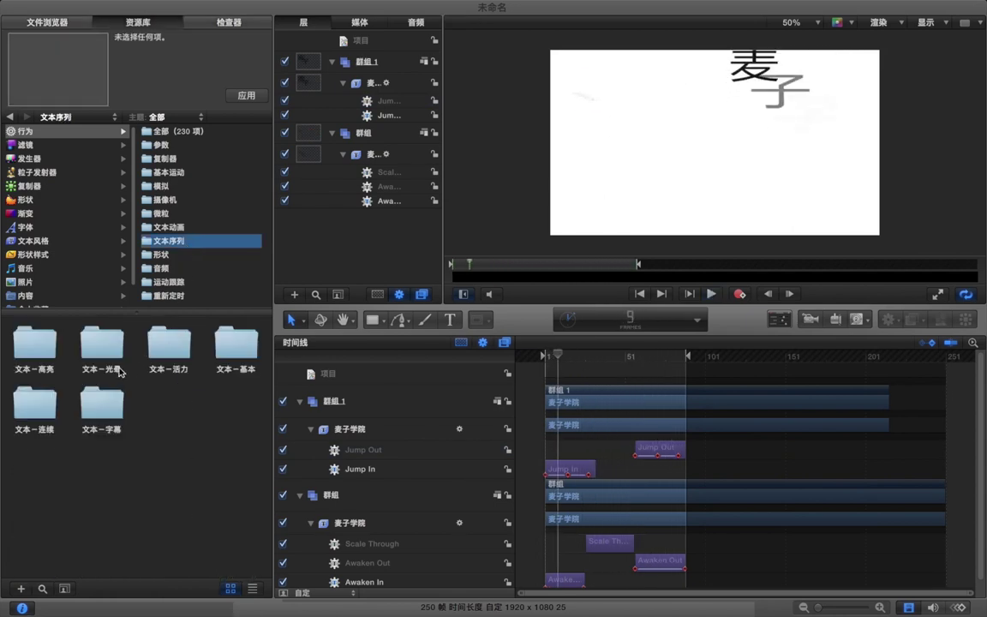
{"action": "double_click", "coordinate": [117, 351]}
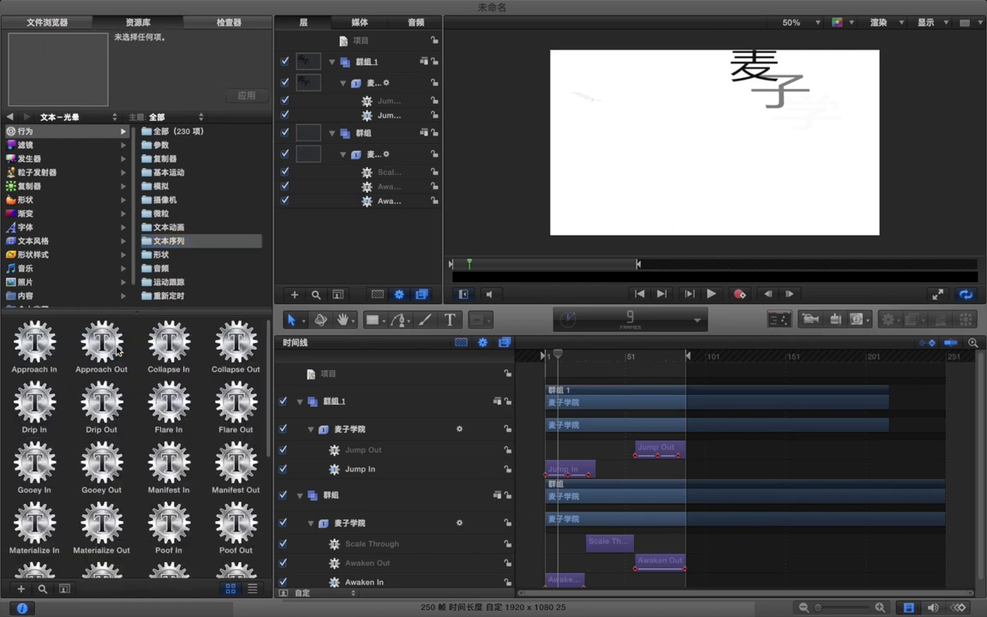
{"action": "scroll", "coordinate": [171, 334], "scroll_direction": "down", "scroll_amount": 2}
{"action": "left_click", "coordinate": [169, 435]}
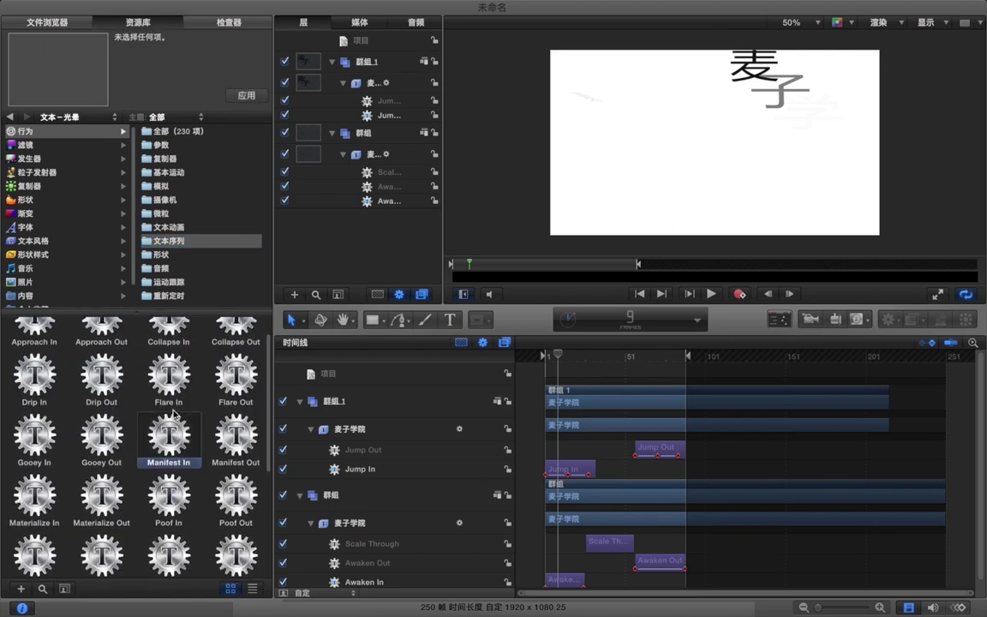
{"action": "left_click", "coordinate": [221, 435]}
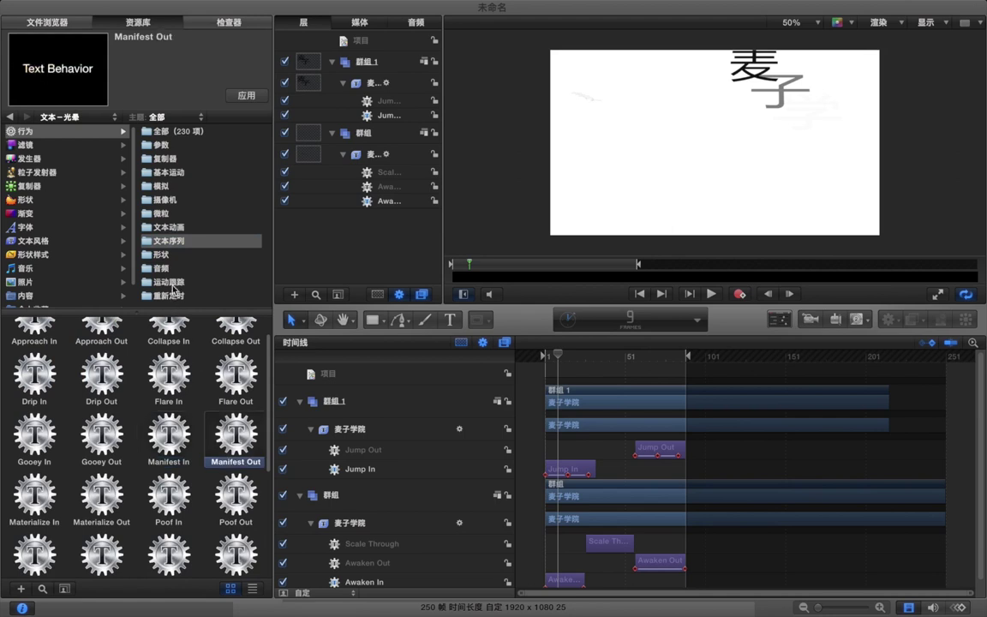
{"action": "left_click", "coordinate": [176, 243]}
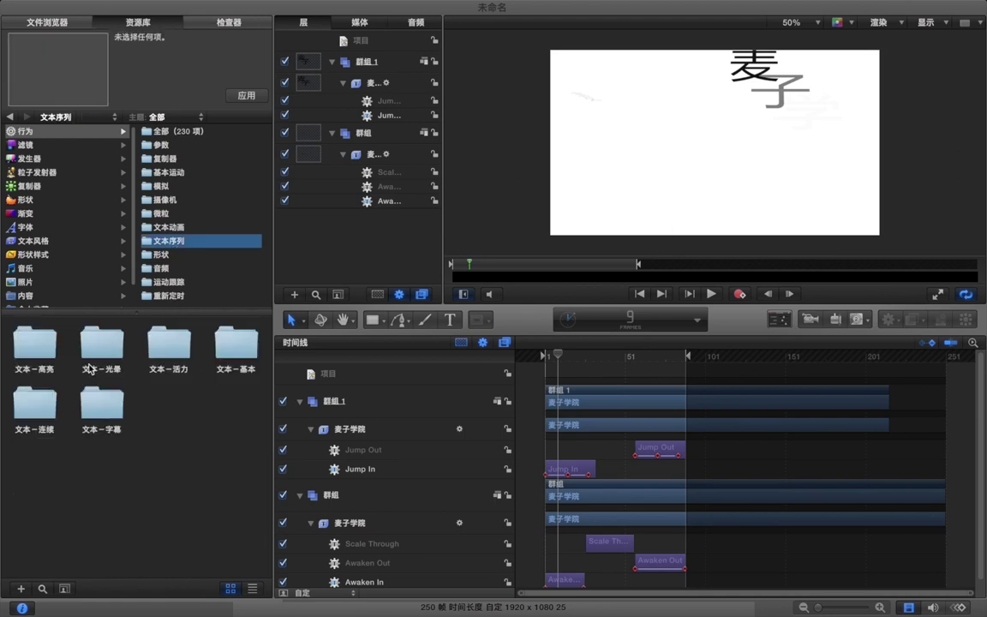
{"action": "double_click", "coordinate": [239, 352]}
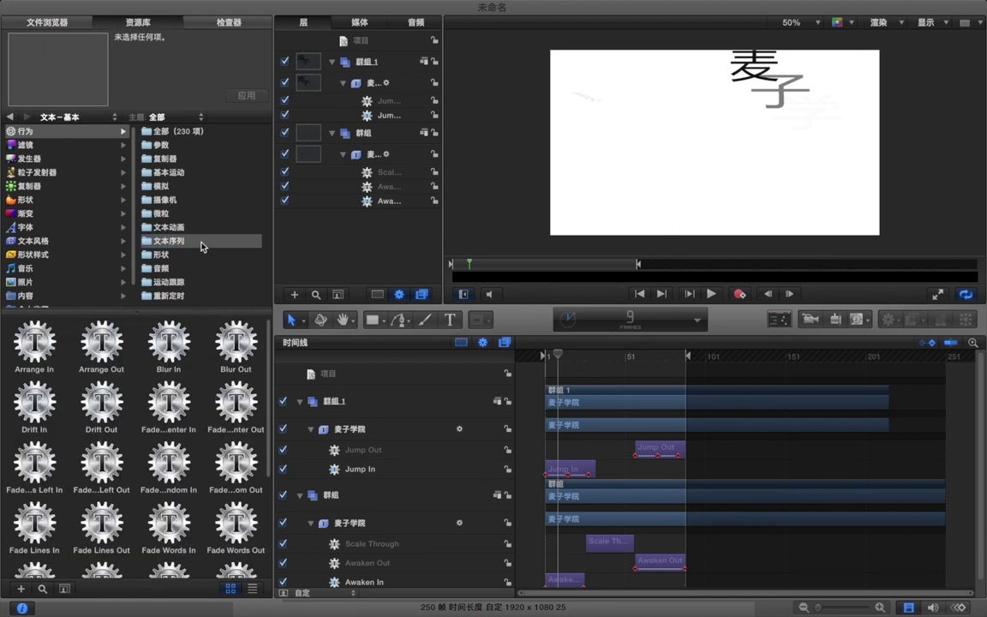
Apply the Frightened behavior from the 文本-连续 text sequence folder to the 麦子学院 text in 群组 1.
{"action": "left_click", "coordinate": [201, 249]}
{"action": "double_click", "coordinate": [26, 407]}
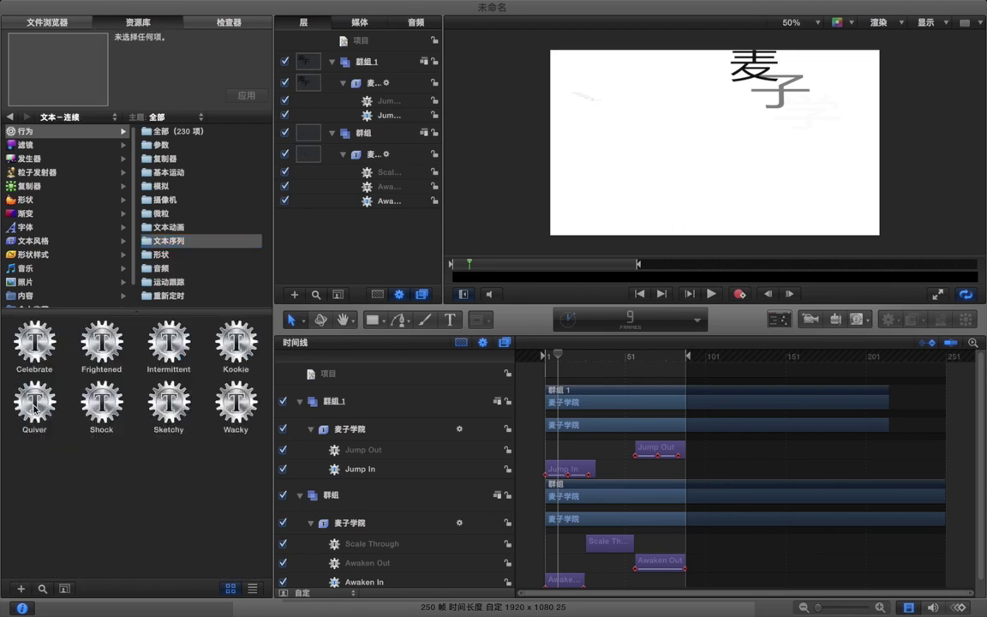
{"action": "left_click", "coordinate": [117, 348]}
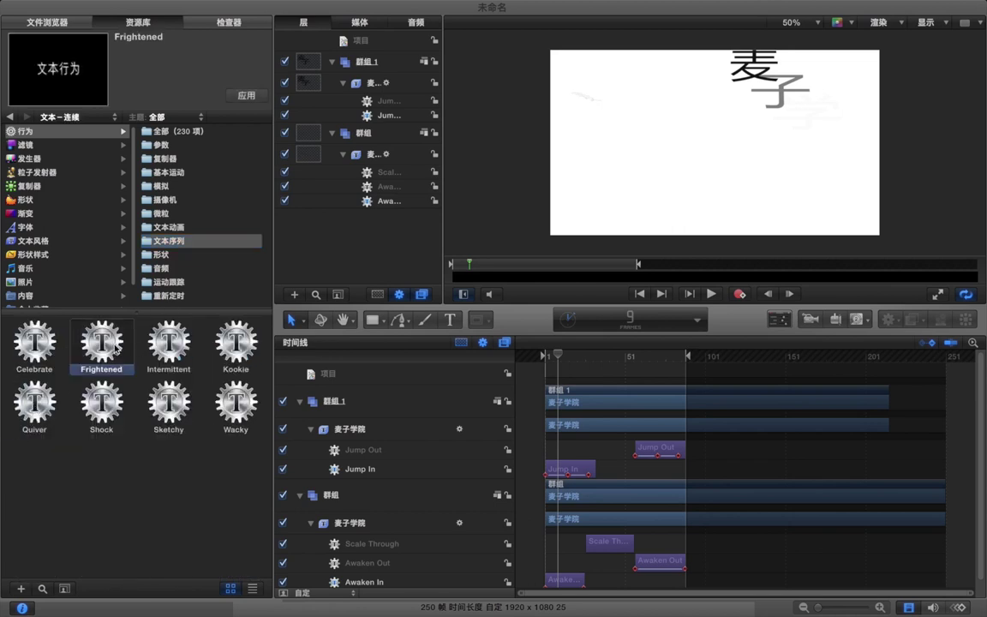
{"action": "left_click_drag", "start_coordinate": [102, 344], "coordinate": [381, 84]}
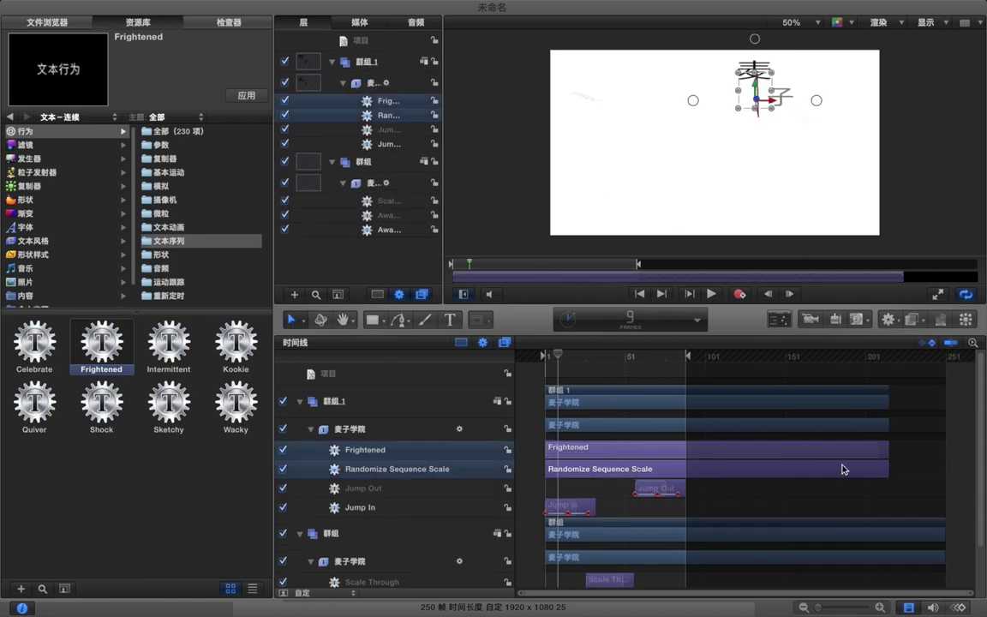
Trim Frightened and Randomize Sequence Scale to 24 frames ending at frame 56, between Jump In and Jump Out, and play the animation.
{"action": "left_click_drag", "start_coordinate": [602, 474], "coordinate": [653, 471]}
{"action": "left_click_drag", "start_coordinate": [937, 467], "coordinate": [630, 474]}
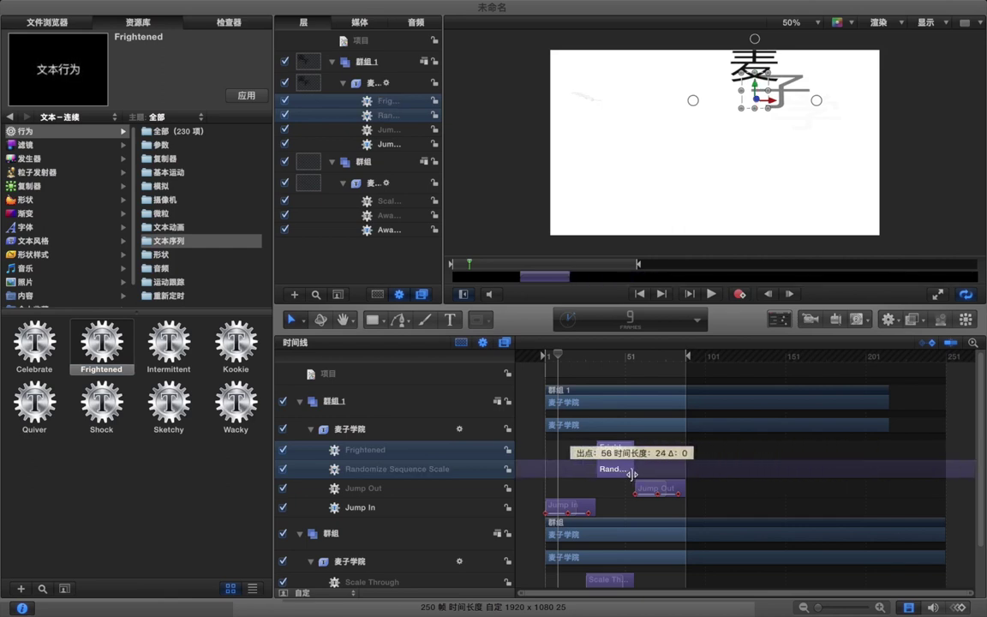
{"action": "left_click", "coordinate": [651, 470]}
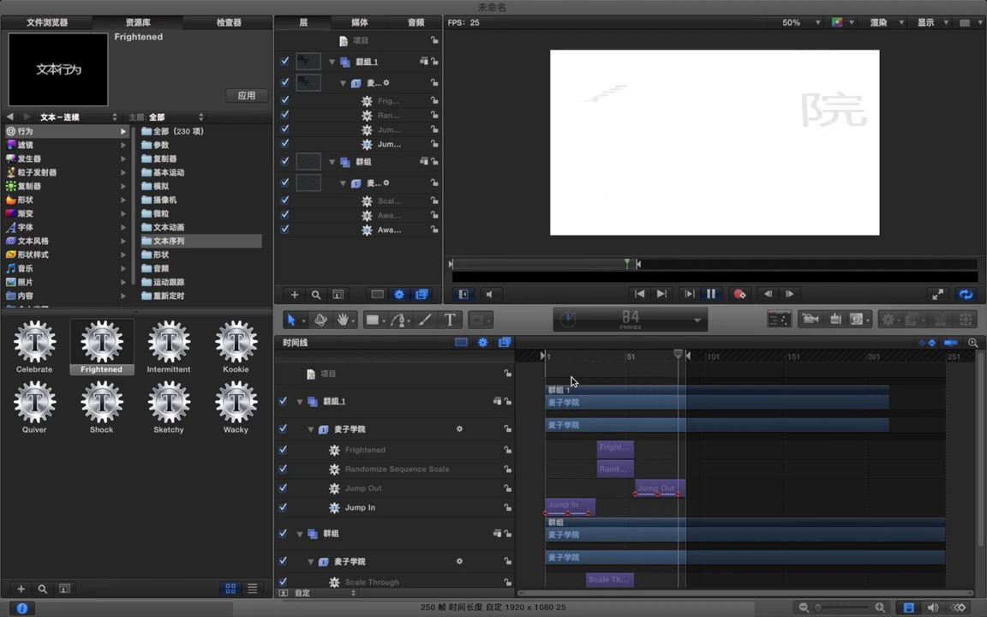
{"action": "key", "text": "space"}
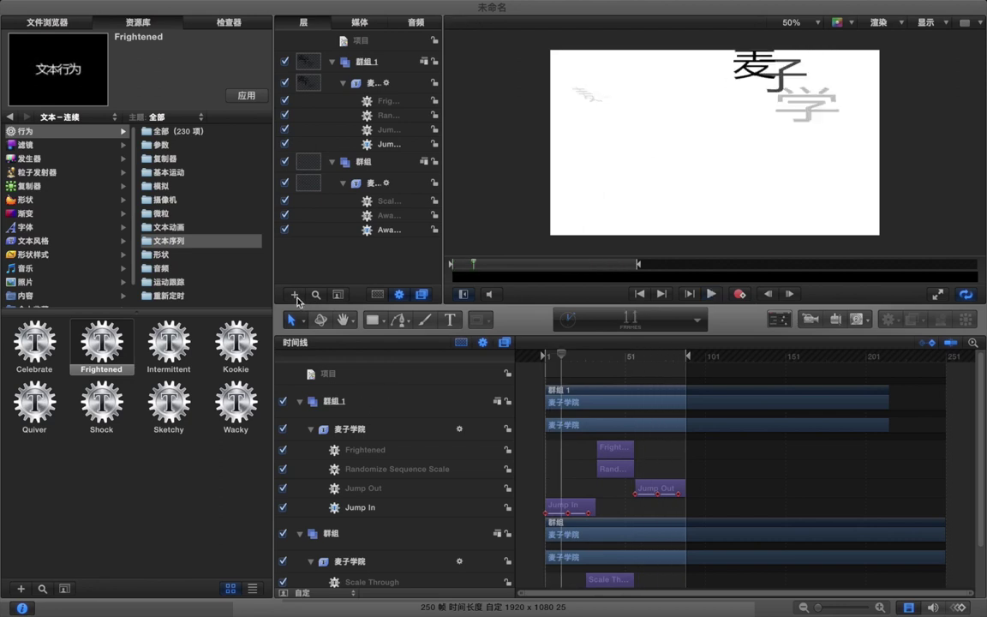
Add a new group above 群组 1 and create the text 麦子学院 in the lower part of the canvas.
{"action": "left_click", "coordinate": [358, 67]}
{"action": "left_click", "coordinate": [539, 181]}
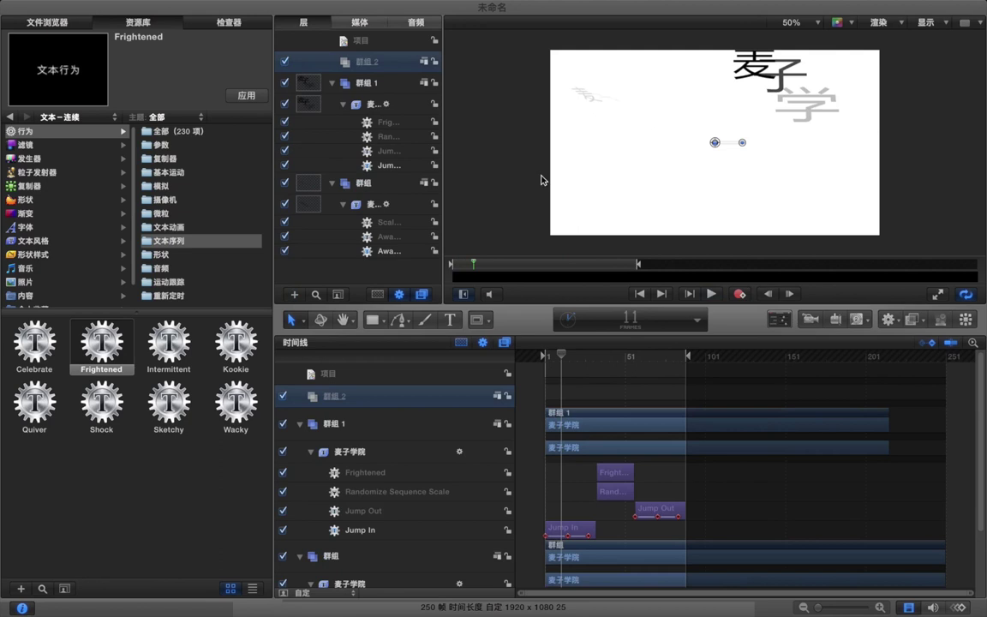
{"action": "key", "text": "t"}
{"action": "left_click", "coordinate": [603, 198]}
{"action": "type", "text": "麦子学院"}
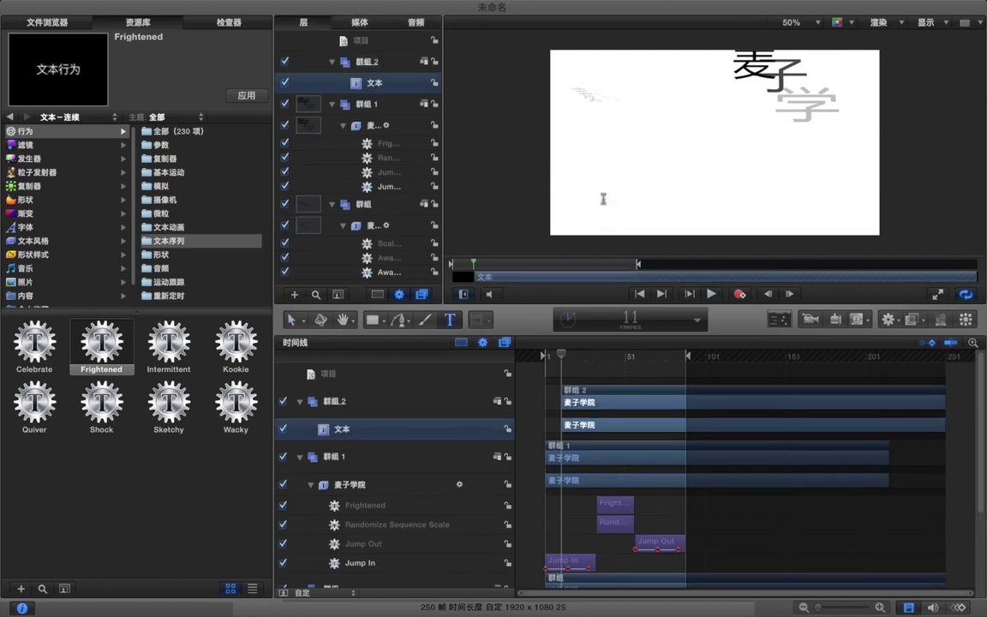
Colour the new 麦子学院 text 纯黑色 and enlarge it in the lower-left area of the canvas.
{"action": "key", "text": "super+3"}
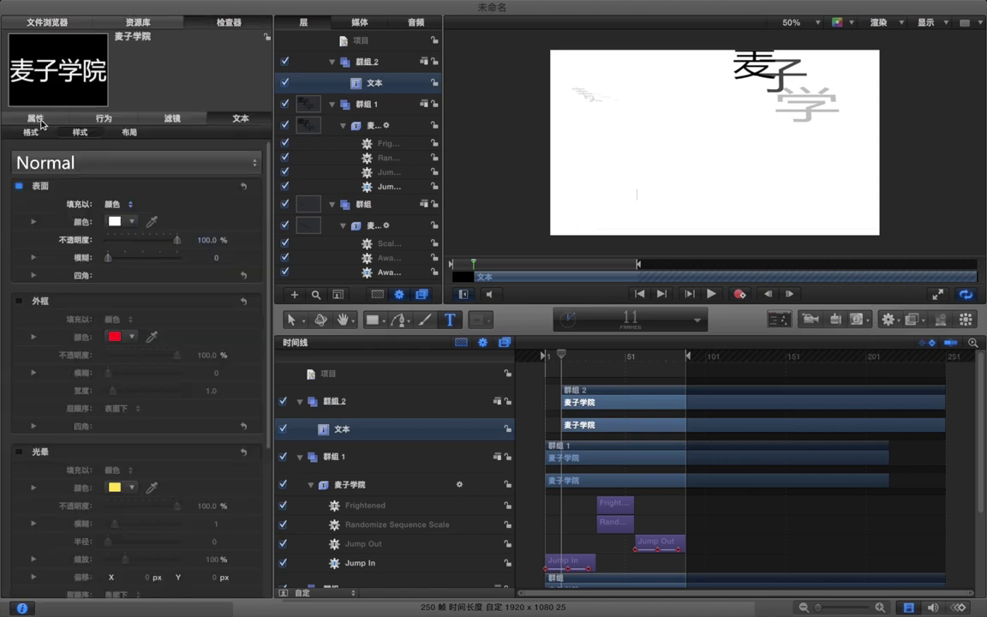
{"action": "left_click", "coordinate": [124, 223]}
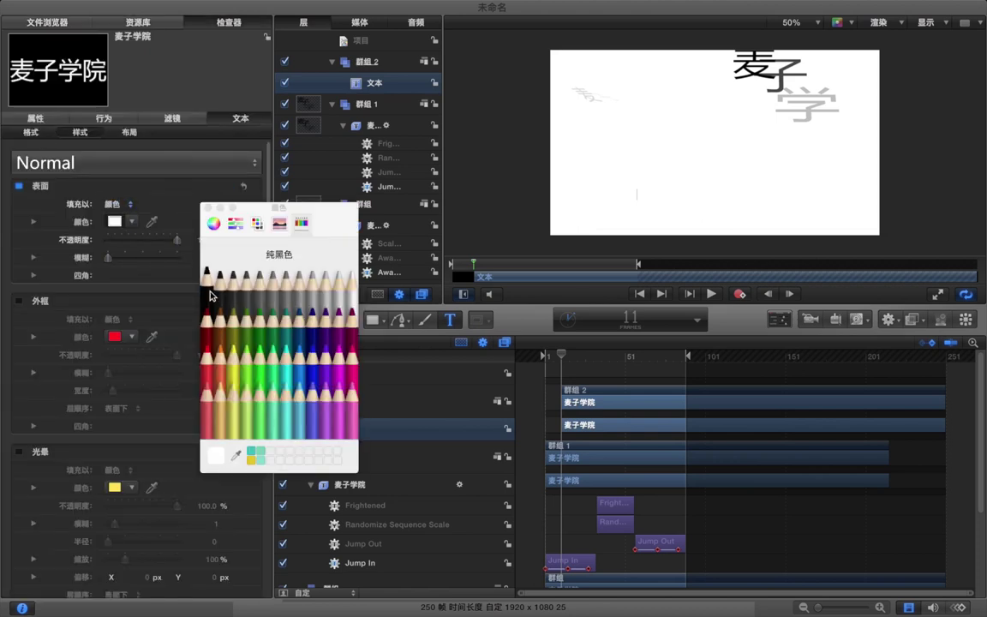
{"action": "left_click", "coordinate": [210, 295]}
{"action": "left_click", "coordinate": [206, 208]}
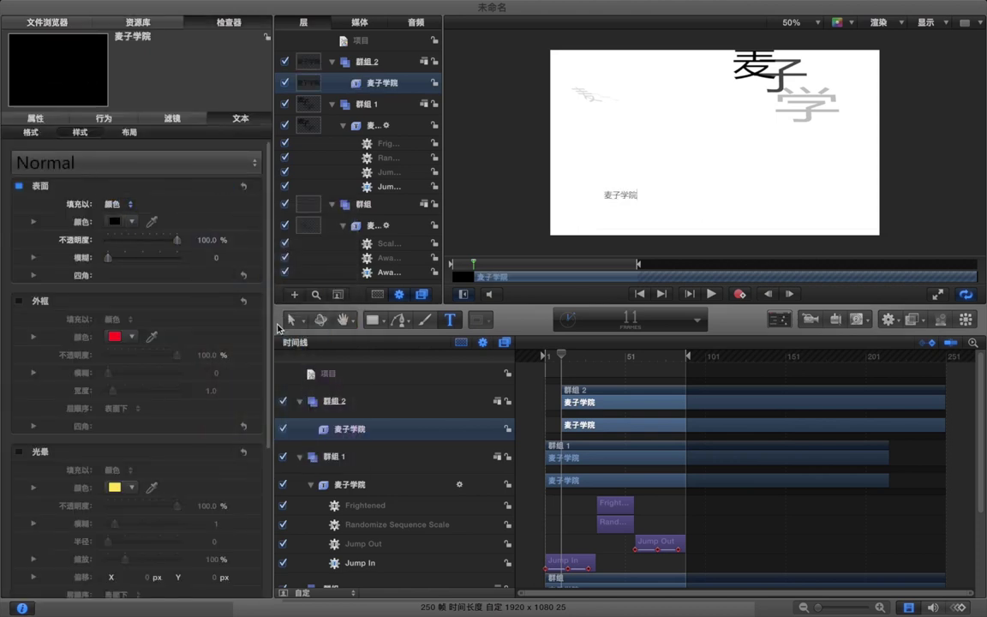
{"action": "left_click_drag", "start_coordinate": [641, 203], "coordinate": [606, 207]}
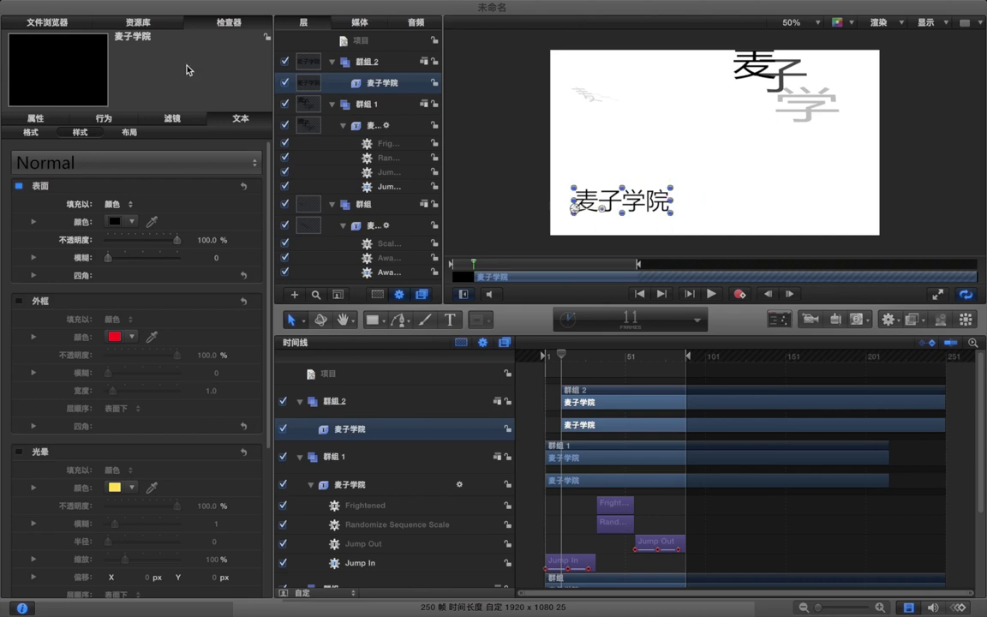
Apply Rotate In from the 文本-基本 text sequence folder to the 群组 2 text and move 群组 2 to the timeline's beginning.
{"action": "left_click", "coordinate": [148, 25]}
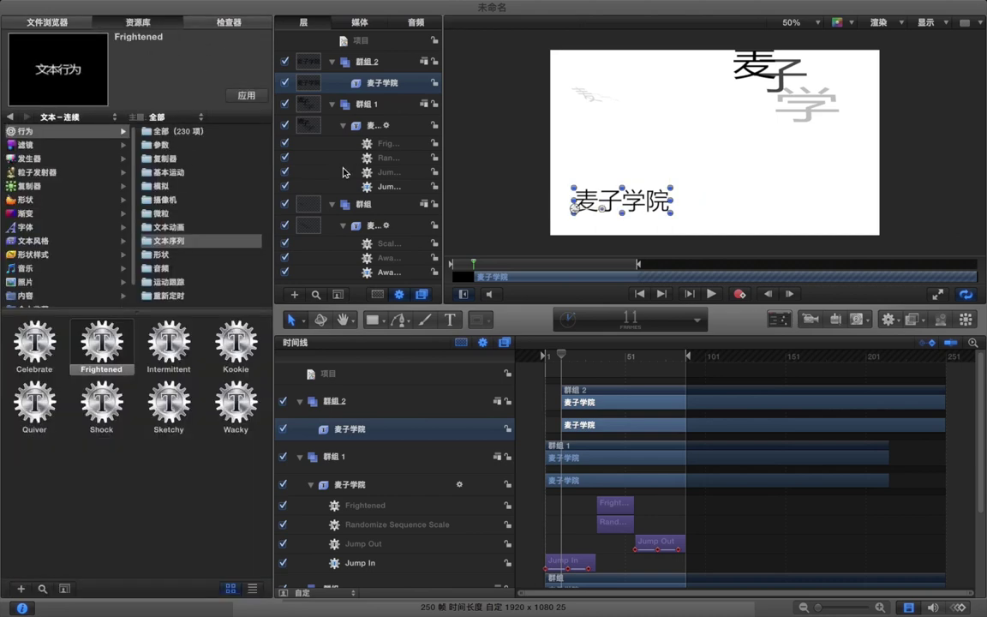
{"action": "left_click", "coordinate": [183, 242]}
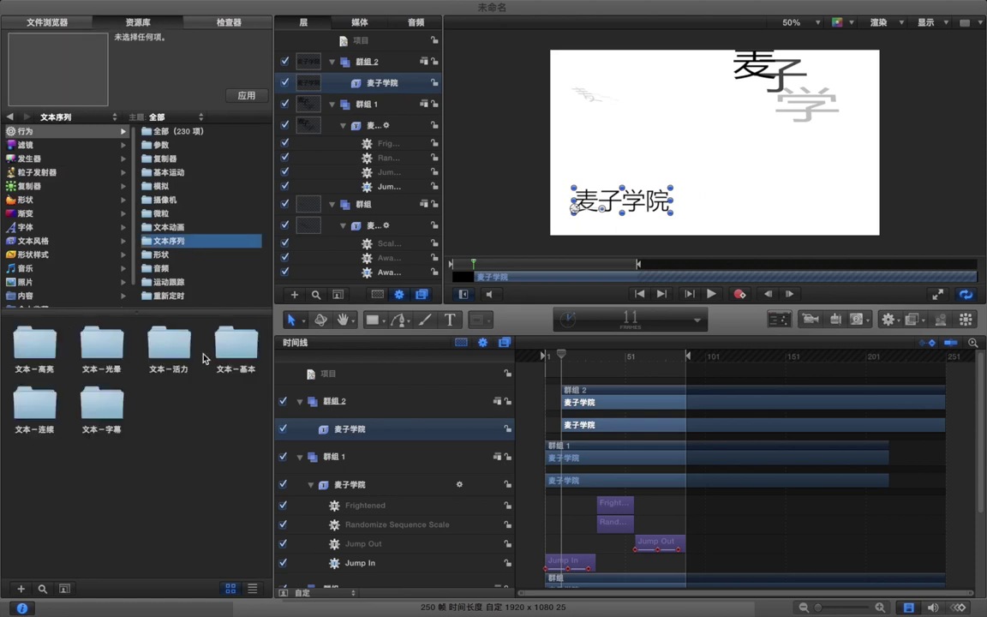
{"action": "double_click", "coordinate": [236, 347]}
{"action": "scroll", "coordinate": [203, 454], "scroll_direction": "down", "scroll_amount": 2}
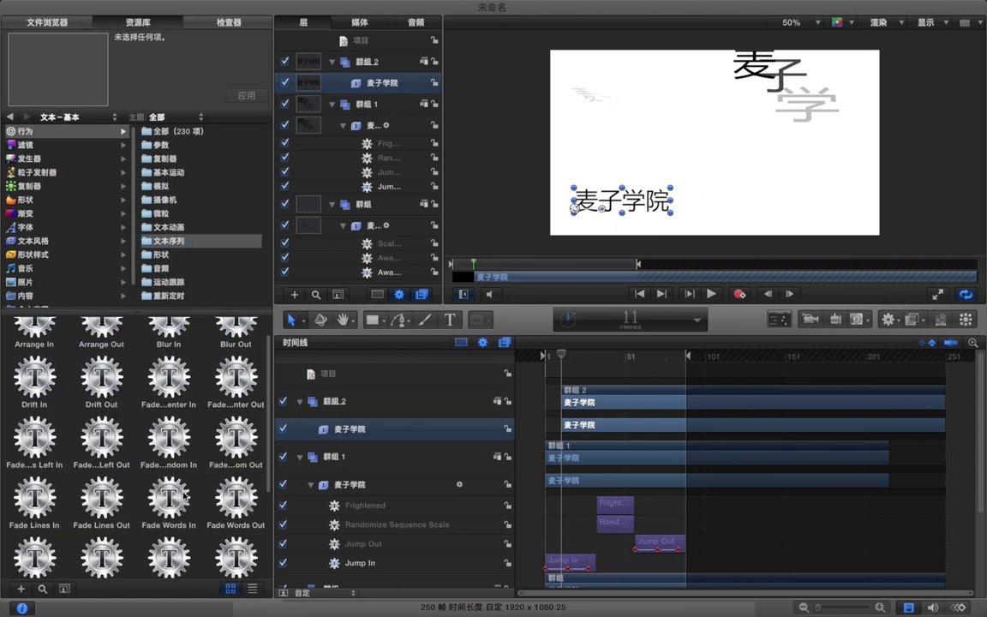
{"action": "left_click", "coordinate": [184, 494]}
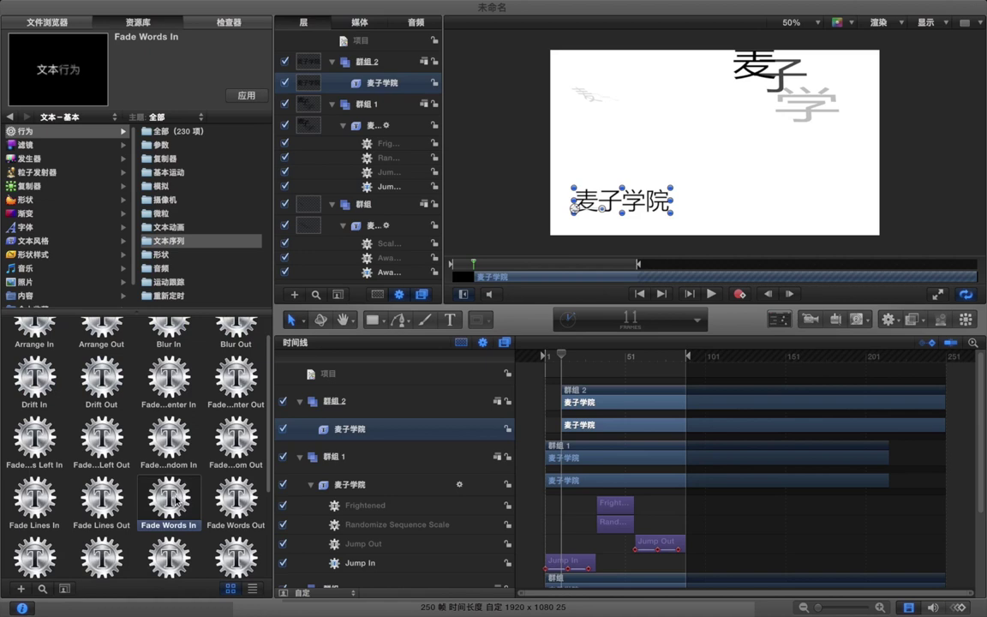
{"action": "left_click", "coordinate": [230, 496]}
{"action": "scroll", "coordinate": [198, 495], "scroll_direction": "down", "scroll_amount": 2}
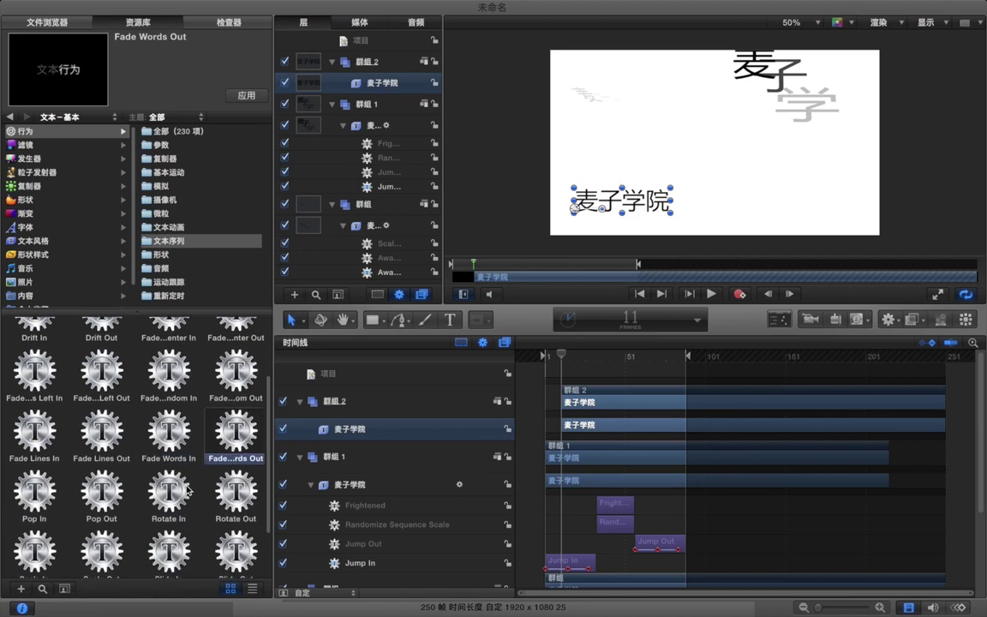
{"action": "left_click", "coordinate": [187, 489]}
{"action": "left_click_drag", "start_coordinate": [170, 490], "coordinate": [379, 84]}
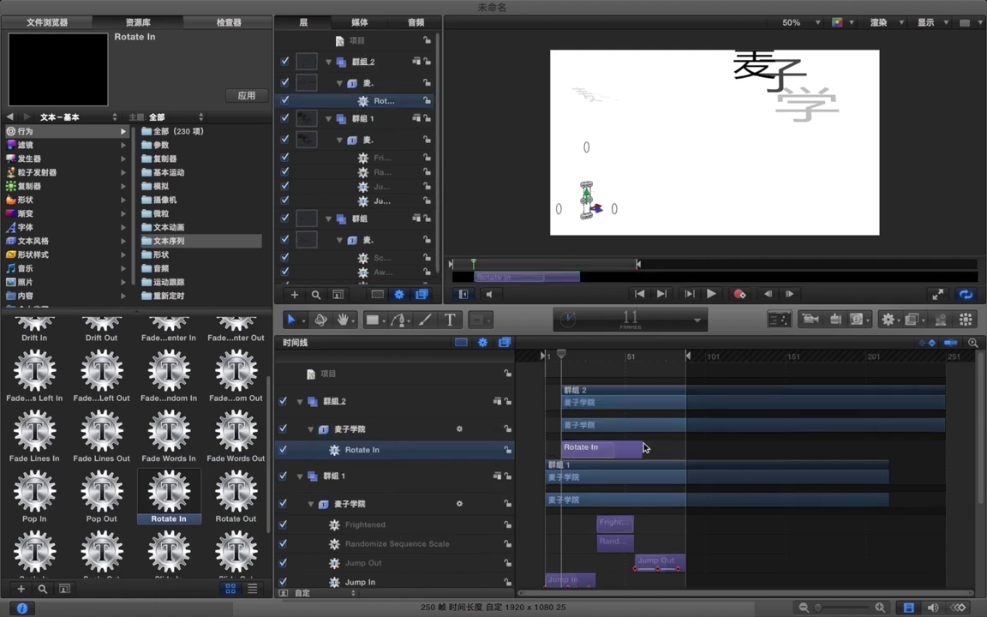
{"action": "left_click_drag", "start_coordinate": [612, 395], "coordinate": [596, 396]}
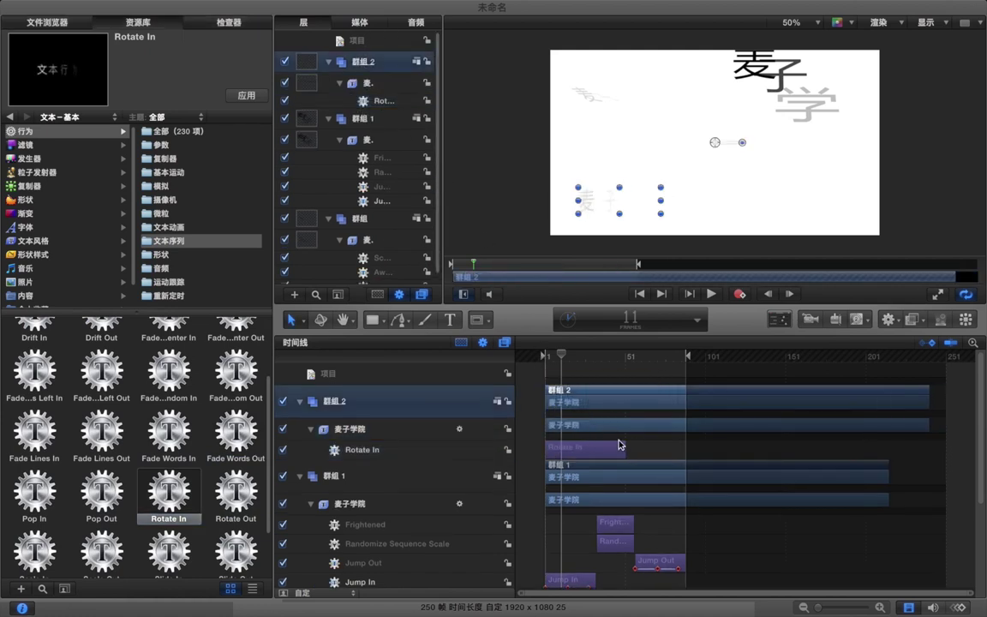
Shorten Rotate In to about 22 frames and add a similarly short Rotate Out ending at the play range's end.
{"action": "left_click_drag", "start_coordinate": [623, 448], "coordinate": [580, 449]}
{"action": "left_click_drag", "start_coordinate": [237, 492], "coordinate": [338, 431]}
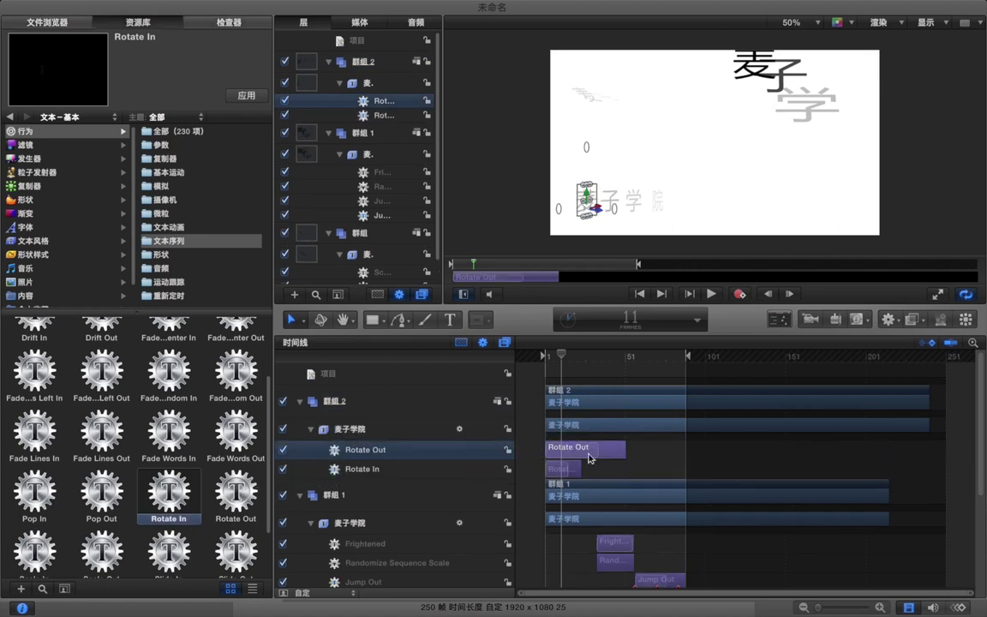
{"action": "left_click_drag", "start_coordinate": [589, 453], "coordinate": [614, 451]}
{"action": "left_click_drag", "start_coordinate": [603, 447], "coordinate": [651, 447]}
Show the Rotate In behavior's settings and expand its 格式 and 控制 parameters to examine them.
{"action": "left_click", "coordinate": [562, 450]}
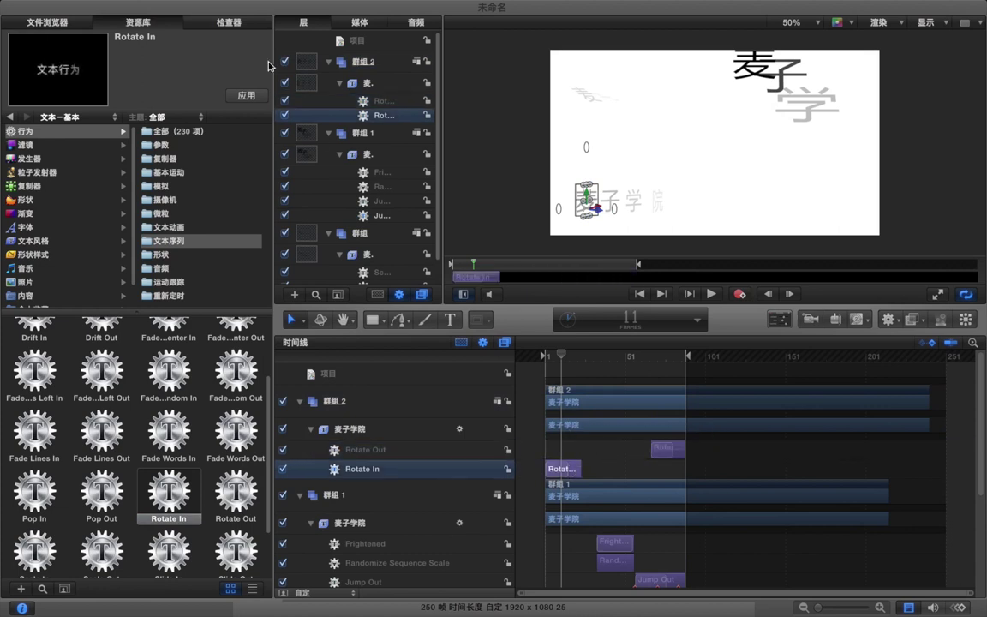
{"action": "key", "text": "F2"}
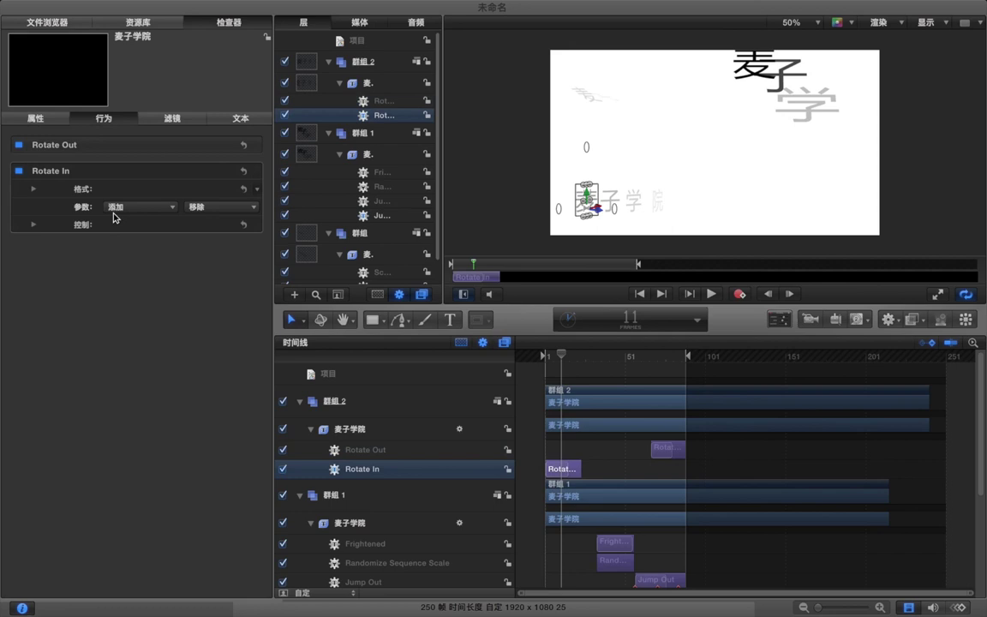
{"action": "left_click", "coordinate": [157, 209]}
{"action": "left_click", "coordinate": [157, 237]}
{"action": "left_click", "coordinate": [155, 211]}
{"action": "left_click", "coordinate": [142, 196]}
{"action": "left_click", "coordinate": [32, 225]}
{"action": "left_click", "coordinate": [33, 189]}
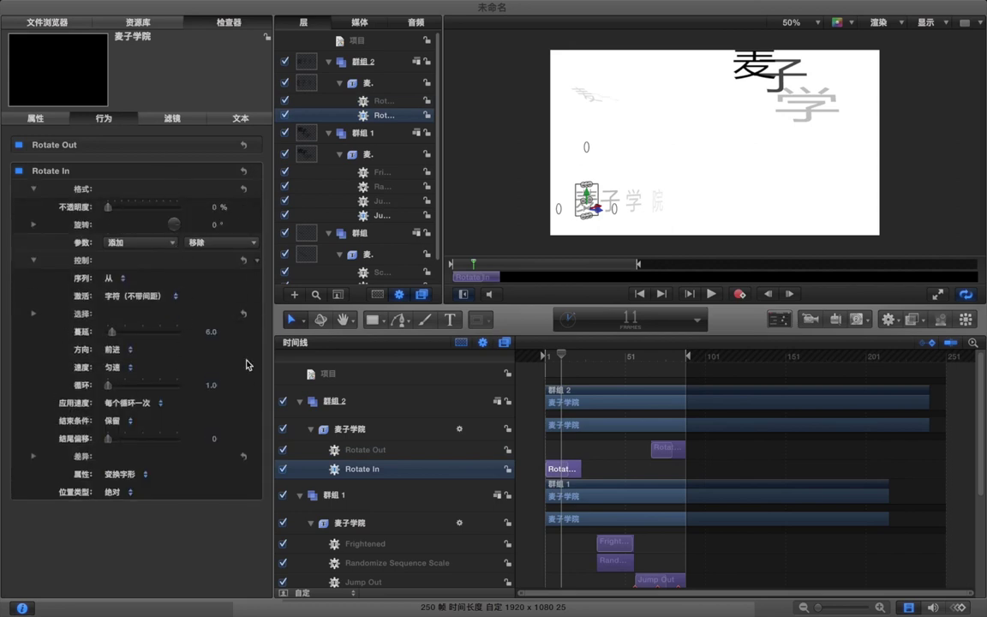
Deselect the behavior and play all three text animations from the start of the timeline.
{"action": "left_click", "coordinate": [525, 356]}
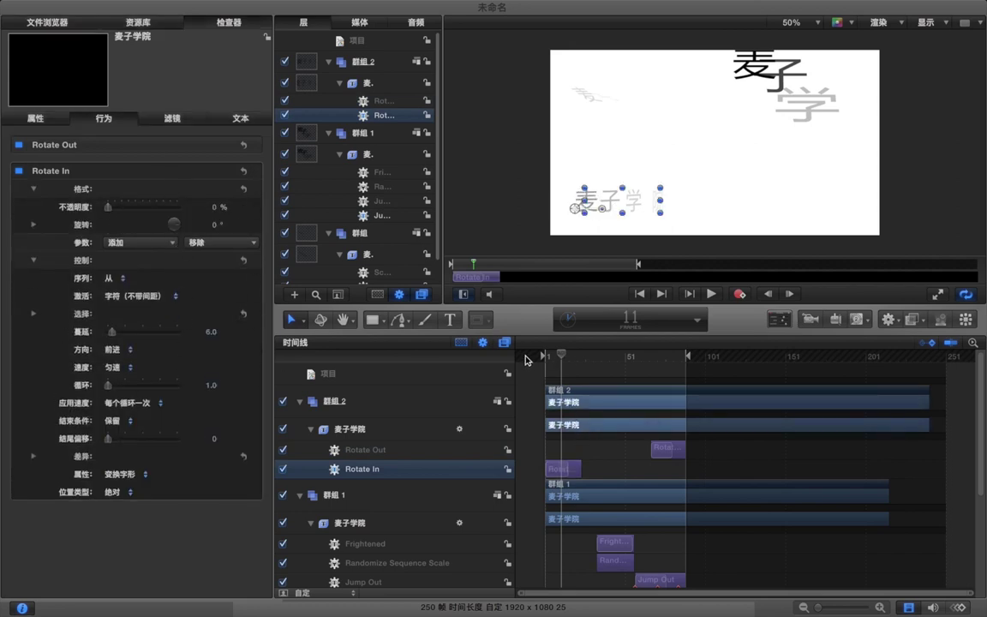
{"action": "left_click", "coordinate": [557, 374]}
{"action": "key", "text": "space"}
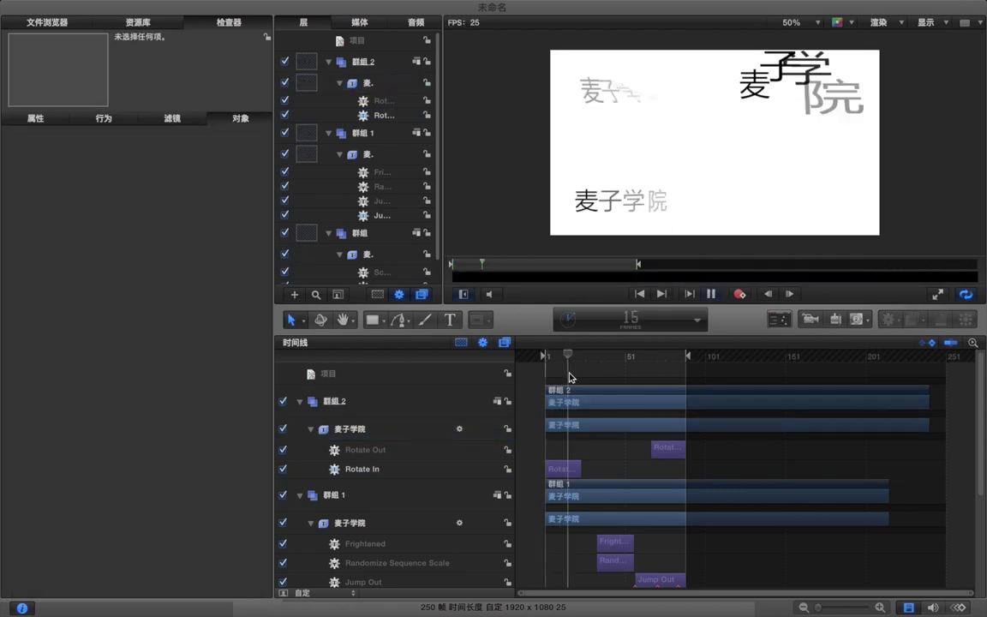
{"action": "key", "text": "Home"}
{"action": "key", "text": "space"}
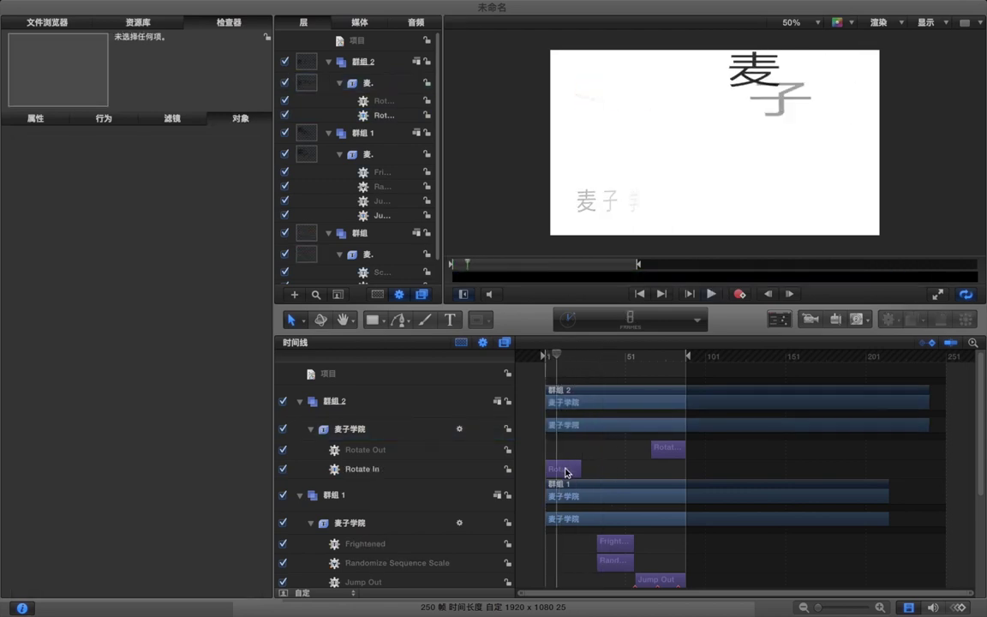
Add the 表面 颜色 parameter to the Rotate In behavior on the 群组 2 text and set it to 春天新绿 green.
{"action": "key", "text": "super+z"}
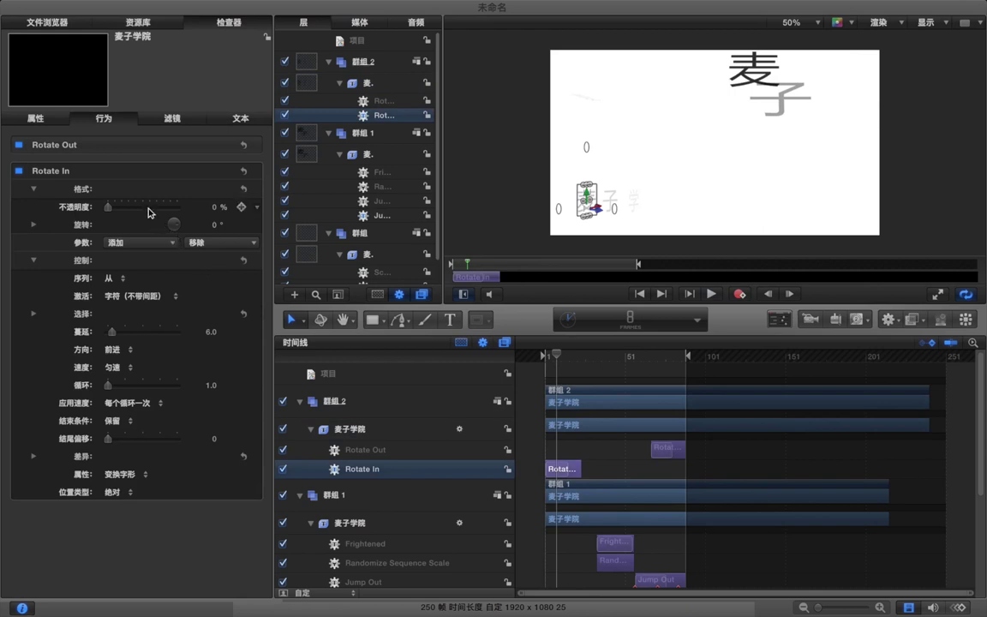
{"action": "left_click", "coordinate": [128, 242]}
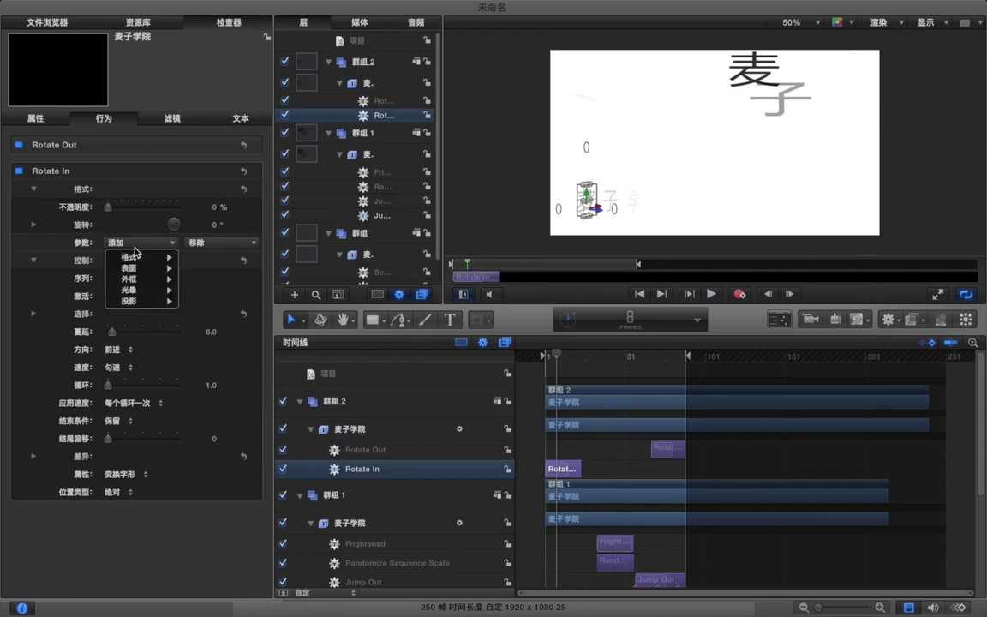
{"action": "mouse_move", "coordinate": [150, 268]}
{"action": "left_click", "coordinate": [199, 269]}
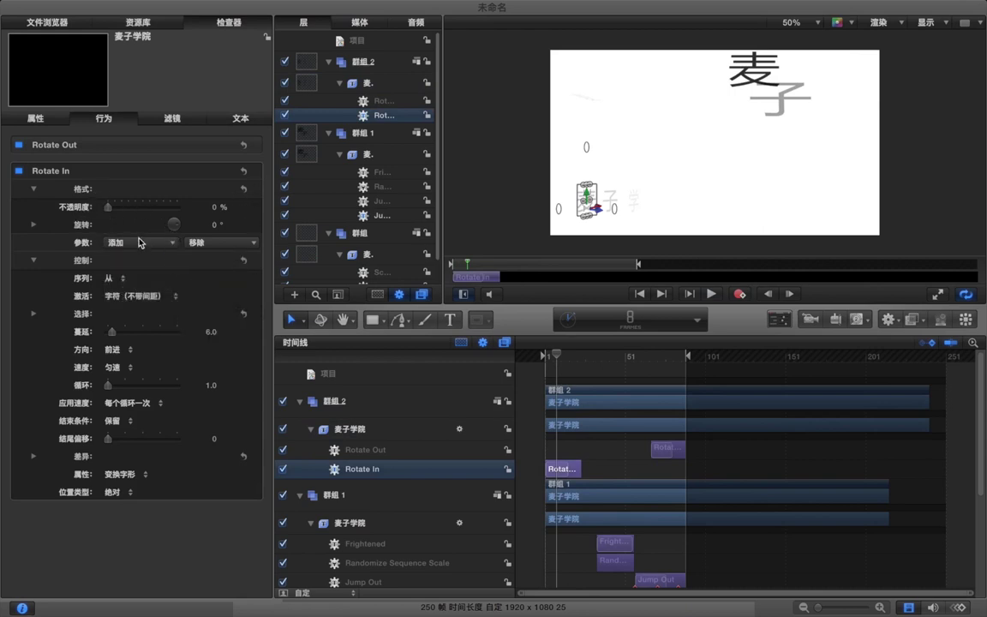
{"action": "left_click", "coordinate": [118, 262]}
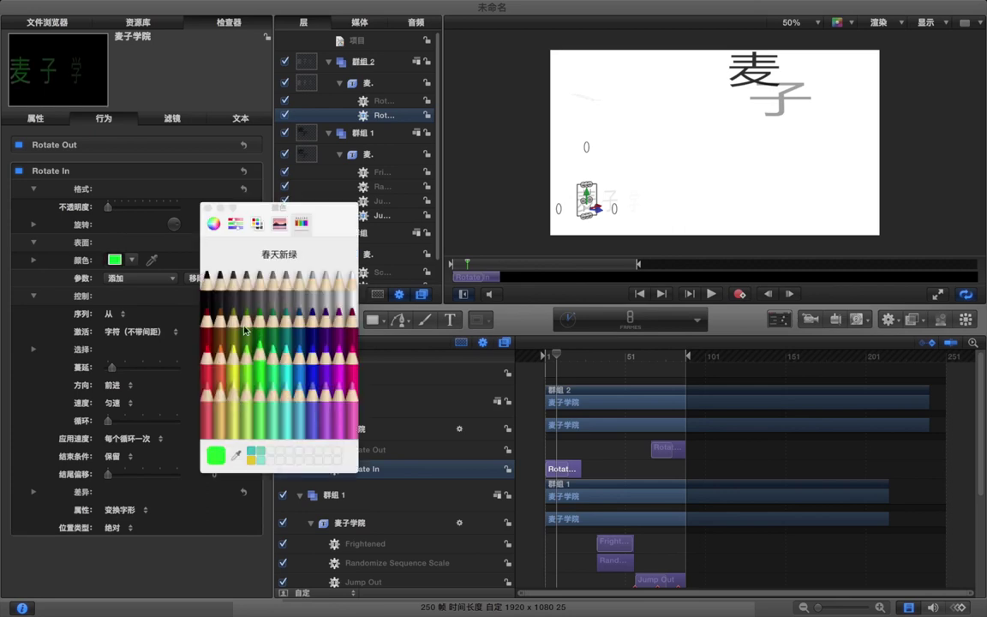
{"action": "left_click", "coordinate": [206, 210]}
{"action": "left_click", "coordinate": [527, 402]}
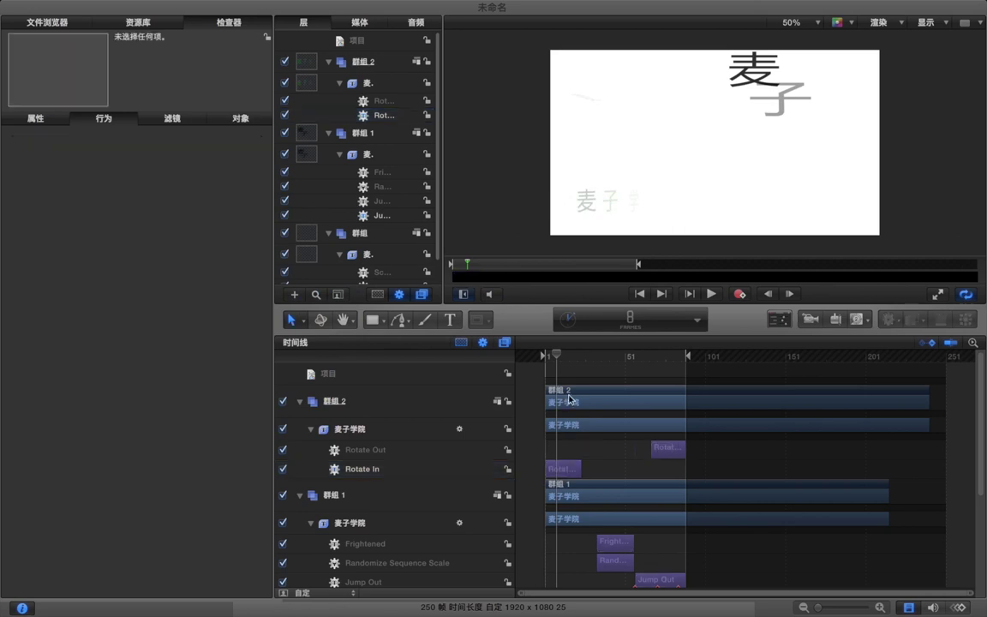
Play the animations from the start and scrub back to frame 9 to check the Rotate In colour.
{"action": "key", "text": "Home"}
{"action": "key", "text": "space"}
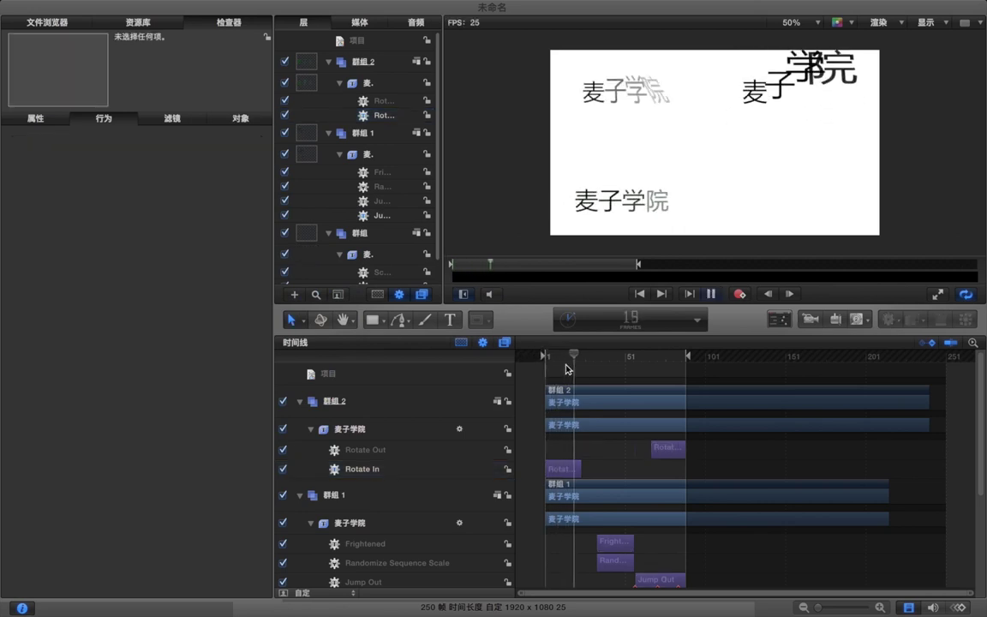
{"action": "mouse_move", "coordinate": [571, 356]}
{"action": "left_mouse_down"}
{"action": "mouse_move", "coordinate": [547, 359]}
{"action": "mouse_move", "coordinate": [559, 361]}
{"action": "left_mouse_up"}
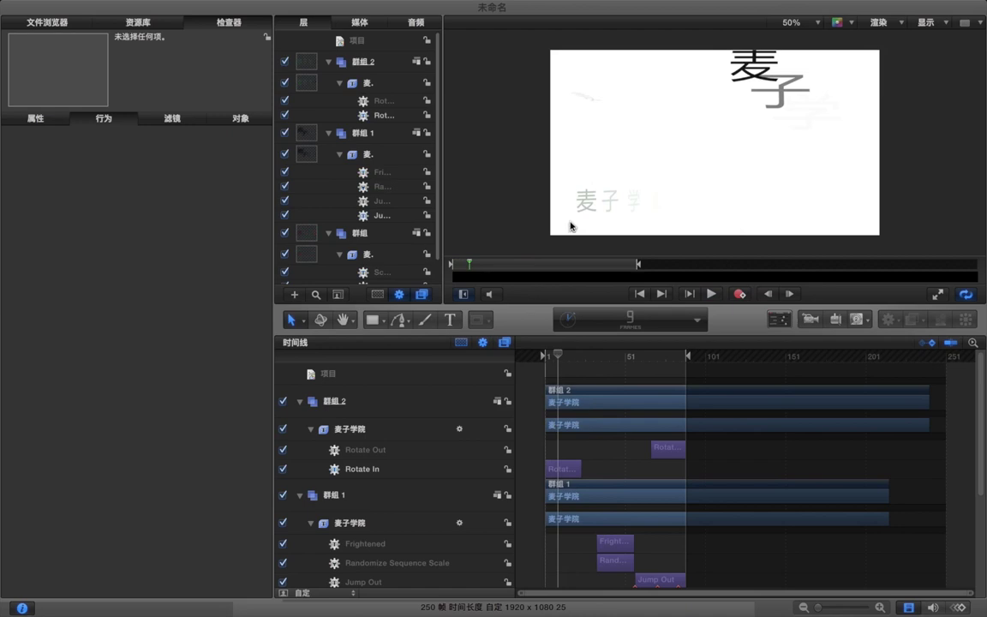
Browse the 文本-光晕 folder of the text sequence behaviors in the library.
{"action": "left_click", "coordinate": [567, 467]}
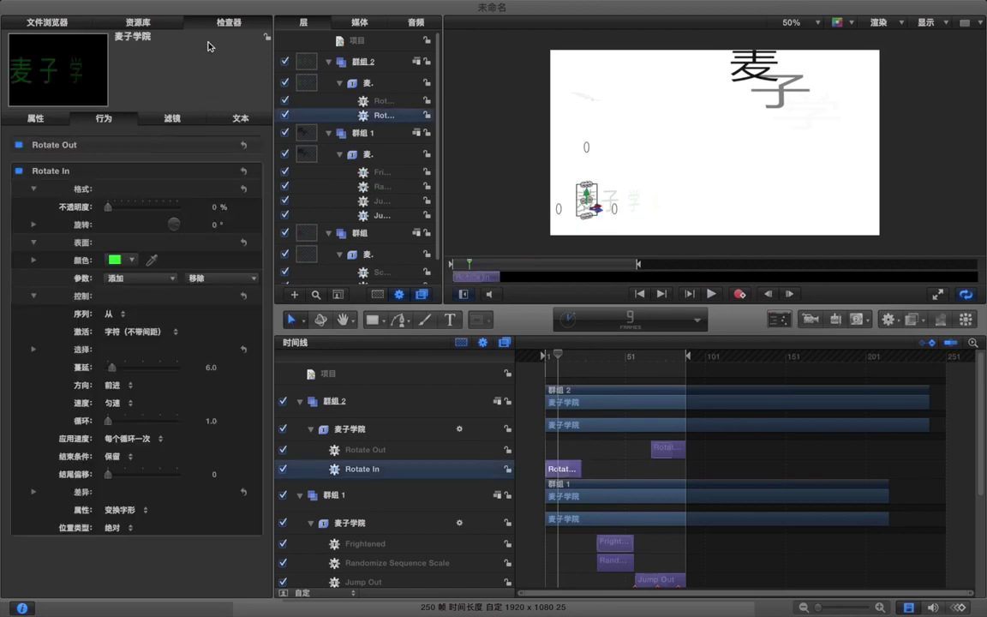
{"action": "left_click", "coordinate": [158, 24]}
{"action": "left_click", "coordinate": [184, 241]}
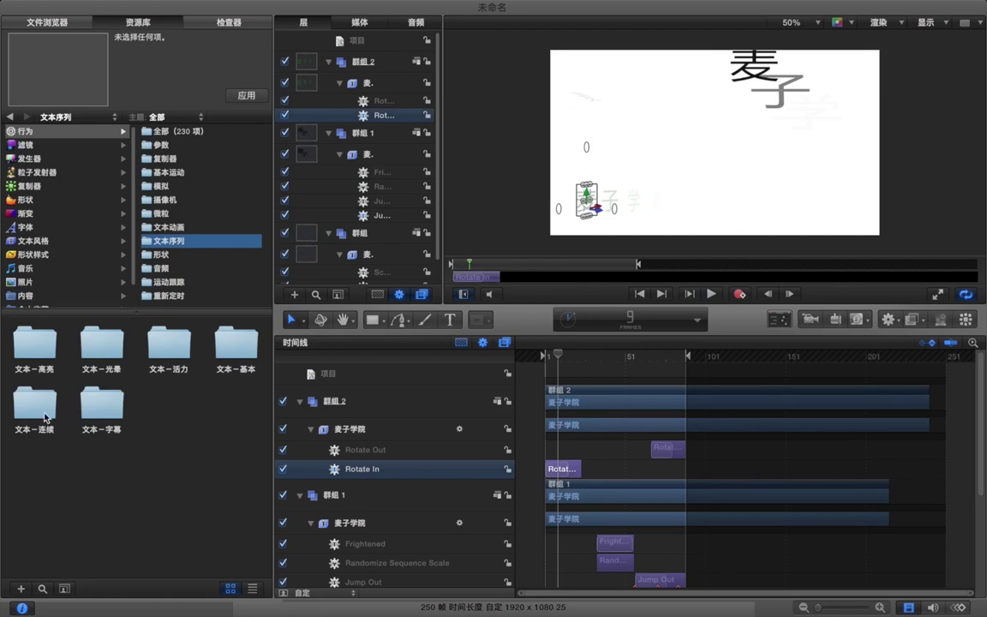
{"action": "double_click", "coordinate": [103, 347]}
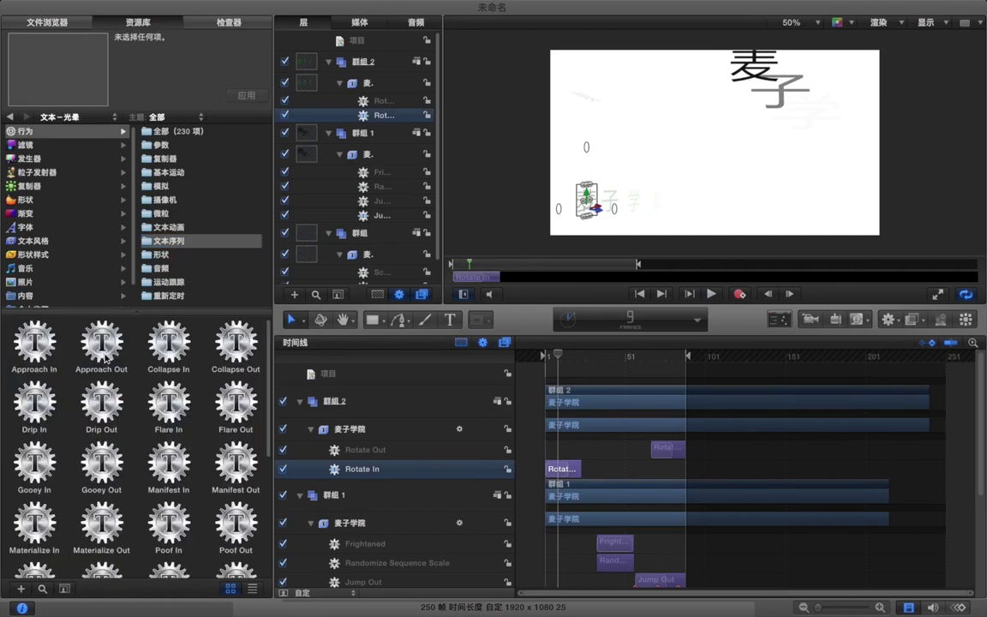
{"action": "left_click", "coordinate": [163, 418]}
{"action": "scroll", "coordinate": [163, 411], "scroll_direction": "down", "scroll_amount": 3}
{"action": "left_click", "coordinate": [168, 432]}
Apply the Pirouette behavior from the 文本-高亮 text sequence folder to the 麦子学院 text in 群组 2.
{"action": "left_click", "coordinate": [171, 241]}
{"action": "double_click", "coordinate": [35, 343]}
{"action": "left_click", "coordinate": [101, 401]}
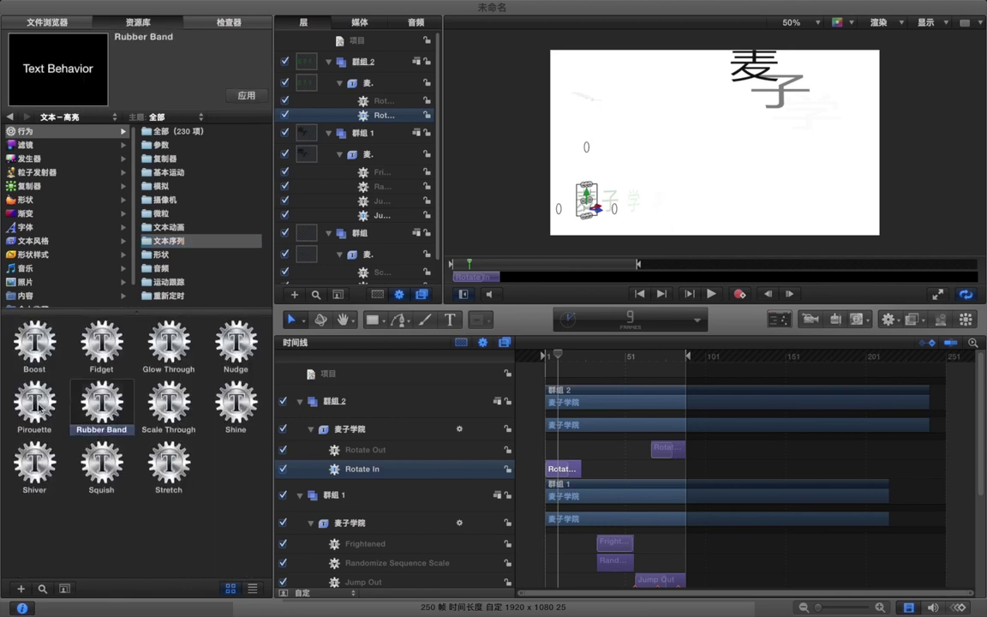
{"action": "left_click", "coordinate": [35, 403]}
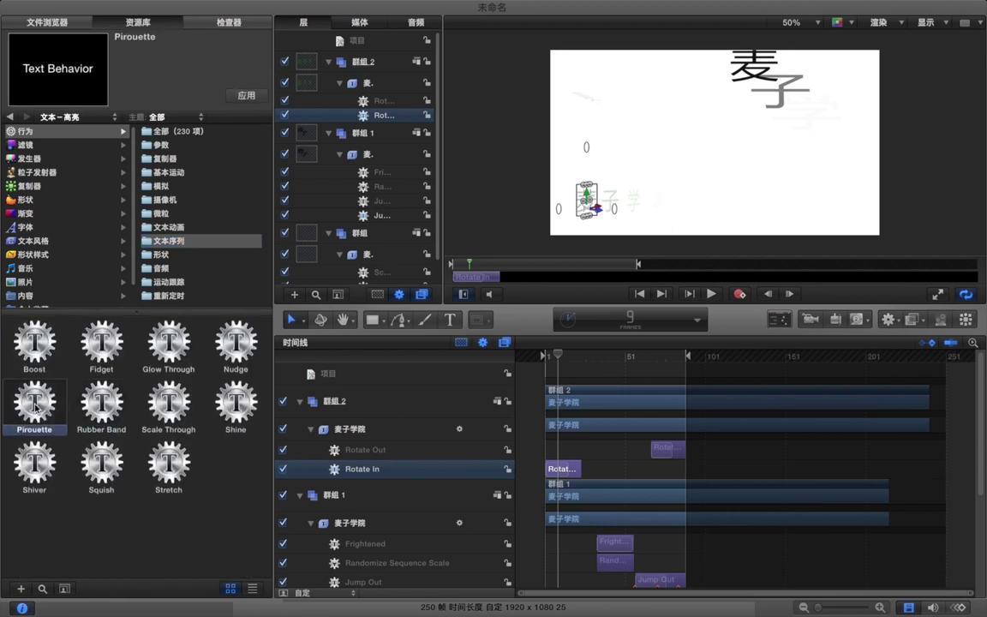
{"action": "left_click_drag", "start_coordinate": [36, 417], "coordinate": [364, 85]}
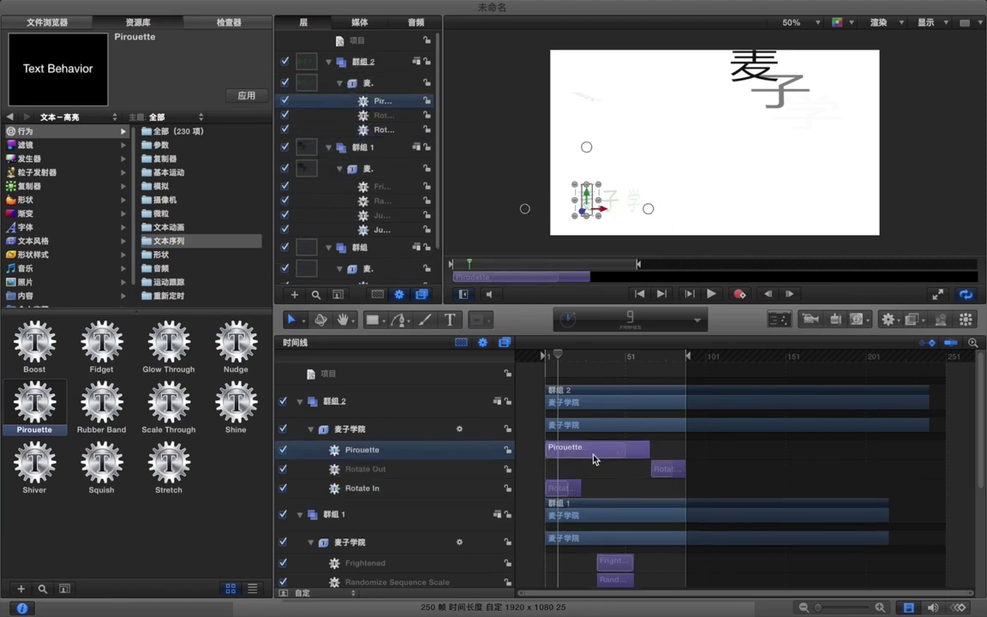
Trim Pirouette to span the gap between Rotate In and Rotate Out, and play the result.
{"action": "left_click_drag", "start_coordinate": [545, 447], "coordinate": [584, 447]}
{"action": "left_click_drag", "start_coordinate": [648, 449], "coordinate": [649, 449]}
{"action": "left_click", "coordinate": [667, 452]}
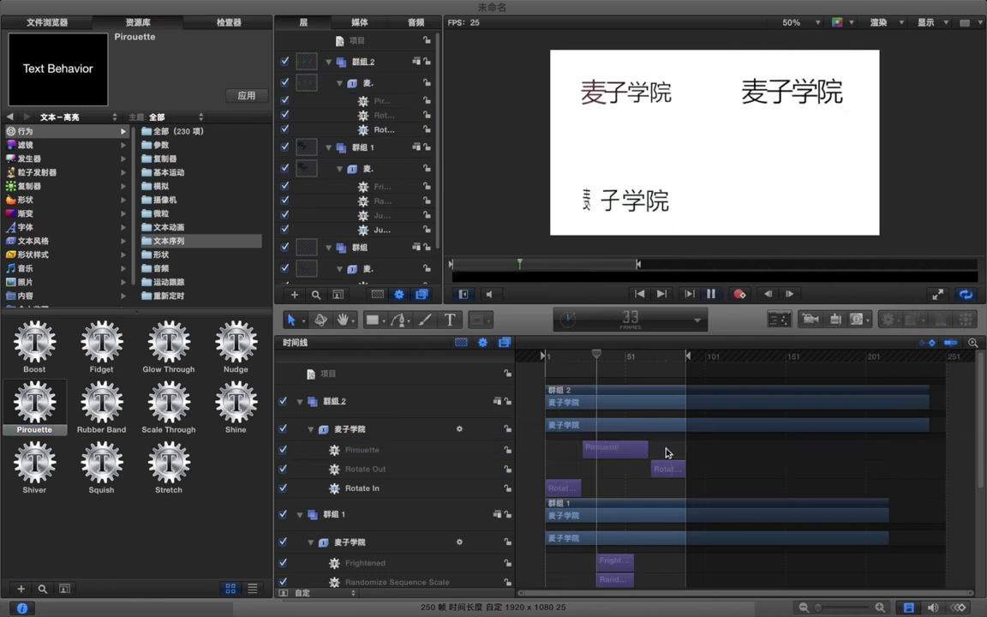
Show the Pirouette behavior's settings and add the 外框 颜色 parameter to it.
{"action": "left_click", "coordinate": [632, 450]}
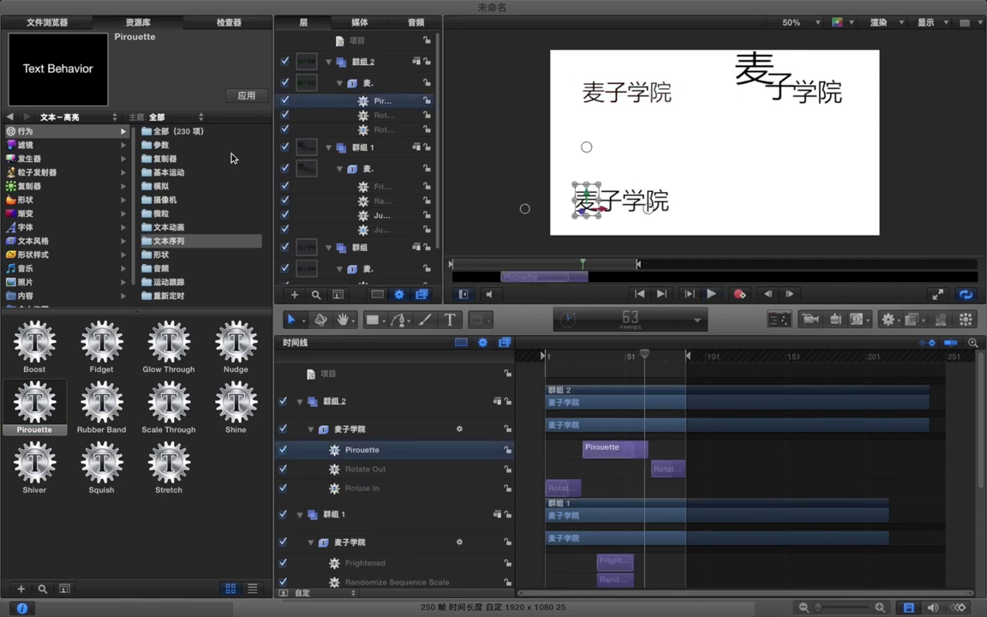
{"action": "left_click", "coordinate": [215, 22]}
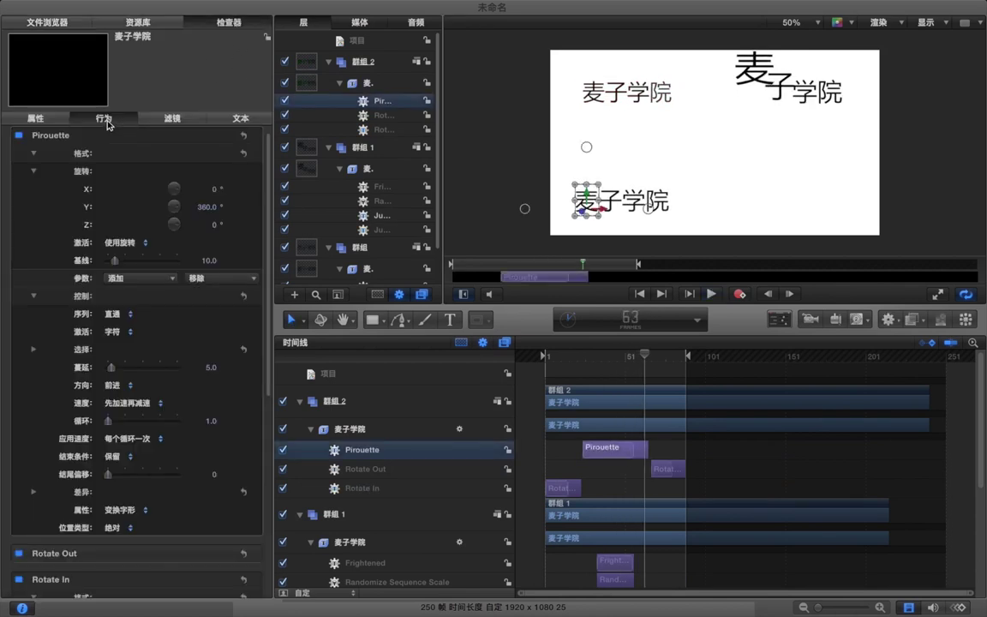
{"action": "left_click", "coordinate": [135, 279]}
{"action": "left_click", "coordinate": [132, 276]}
{"action": "left_click", "coordinate": [132, 276]}
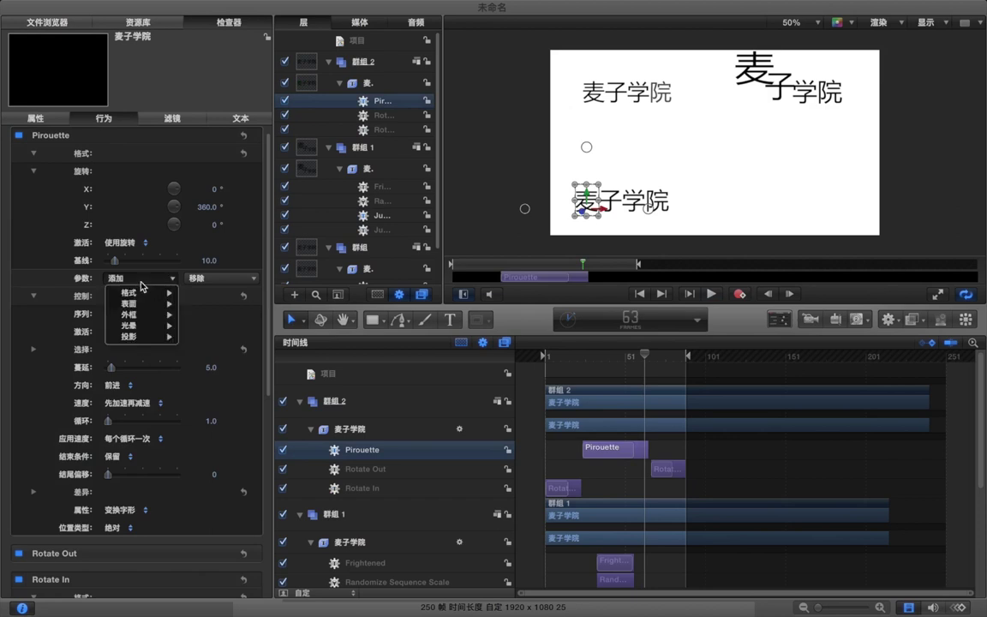
{"action": "mouse_move", "coordinate": [145, 296]}
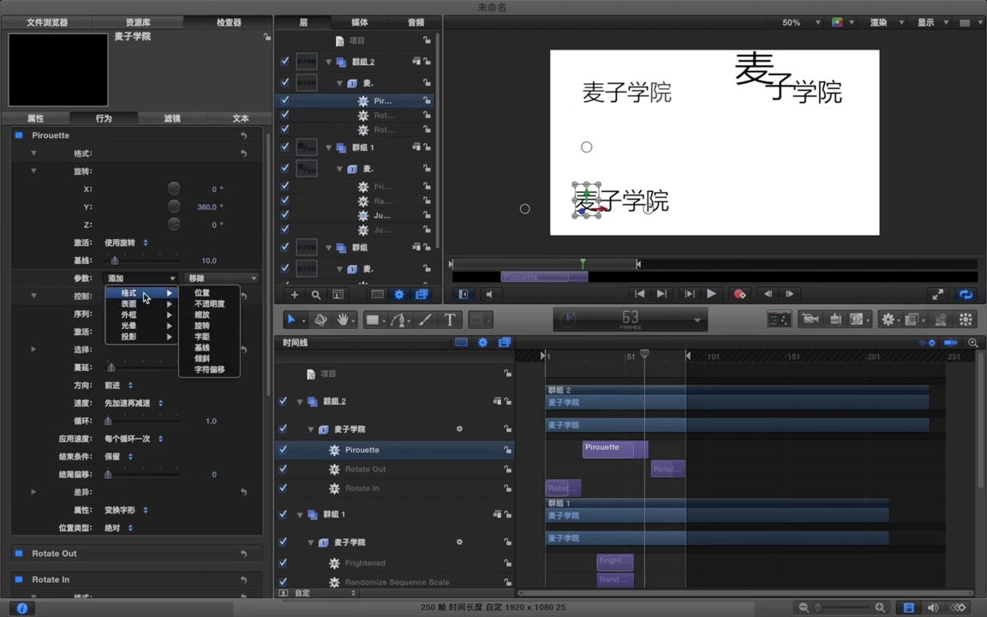
{"action": "mouse_move", "coordinate": [146, 317]}
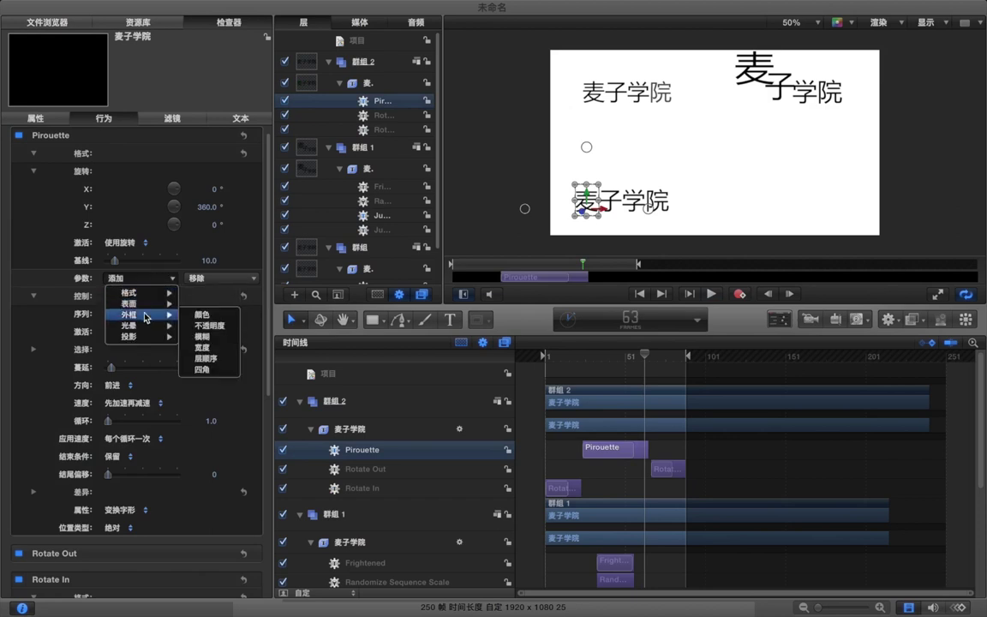
{"action": "left_click", "coordinate": [206, 315]}
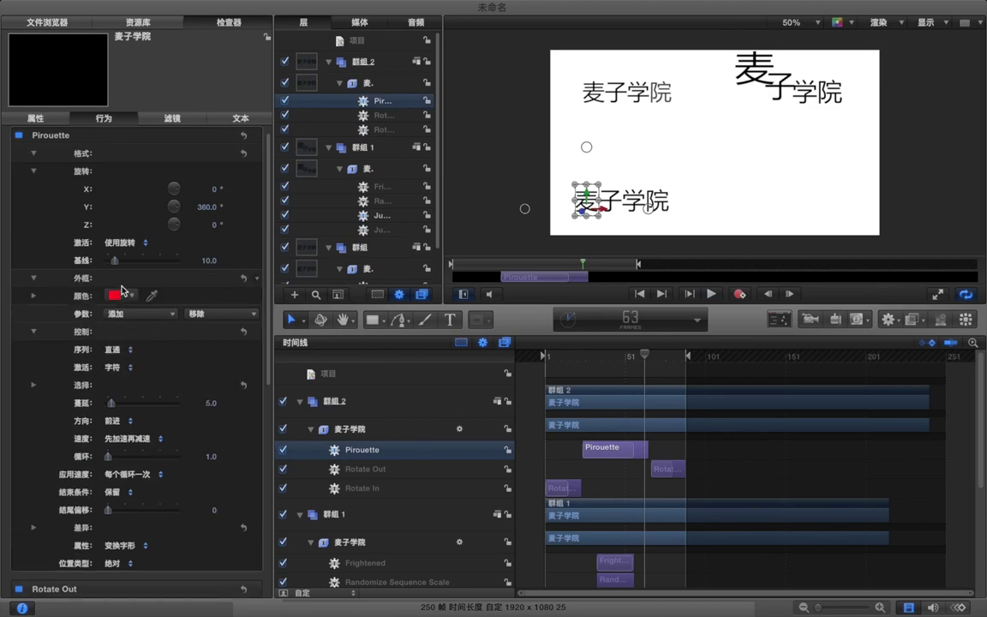
Set Pirouette's 外框 colour to 春天新绿 green and close the colour picker.
{"action": "left_click", "coordinate": [112, 296]}
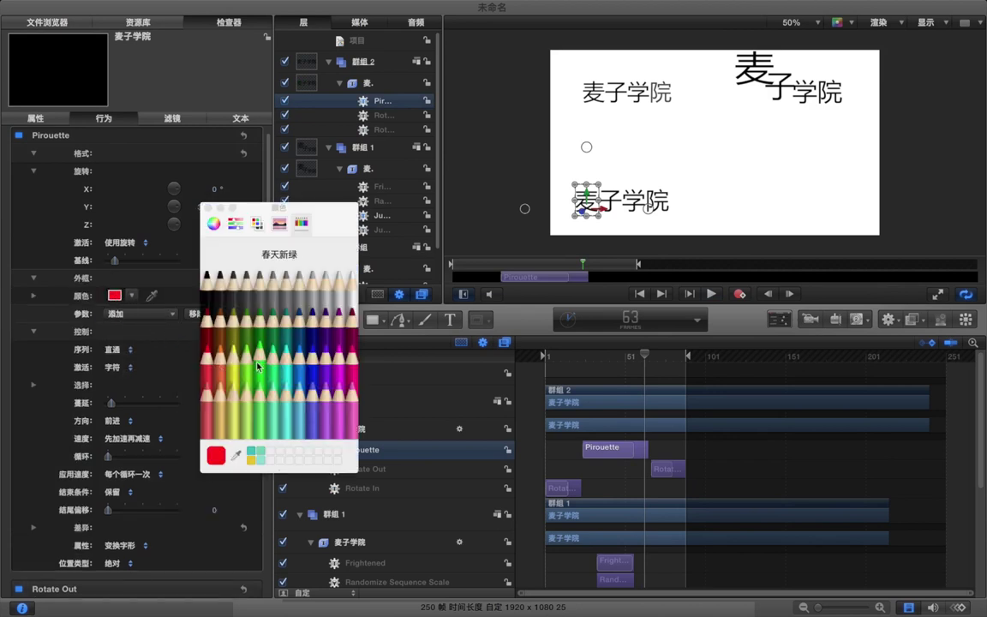
{"action": "left_click", "coordinate": [257, 367]}
{"action": "left_click", "coordinate": [206, 208]}
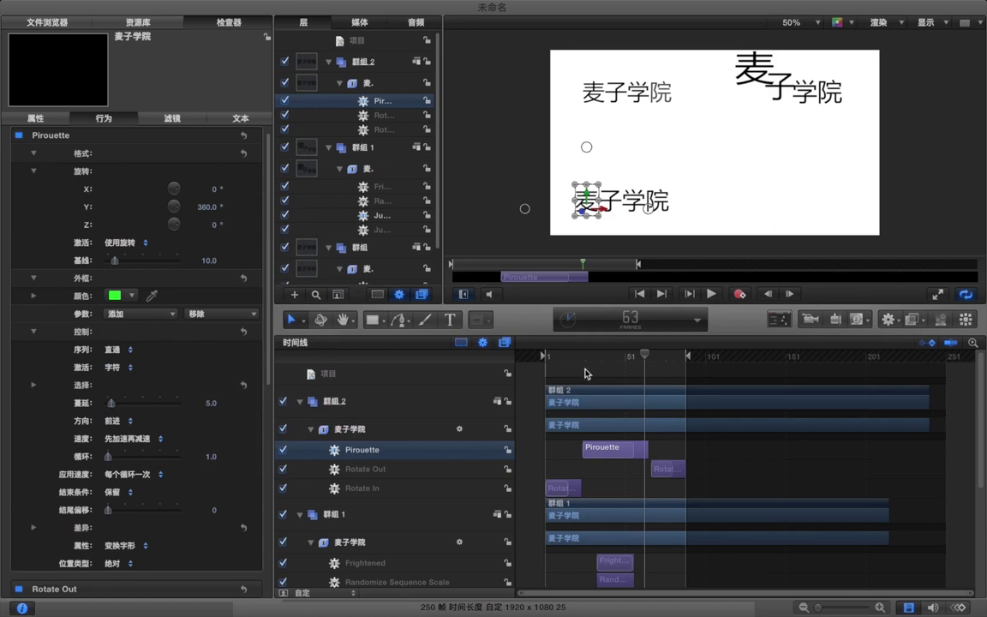
Play the animation from near the start, park the playhead at frame 45 and reselect Pirouette.
{"action": "left_click", "coordinate": [558, 358]}
{"action": "key", "text": "space"}
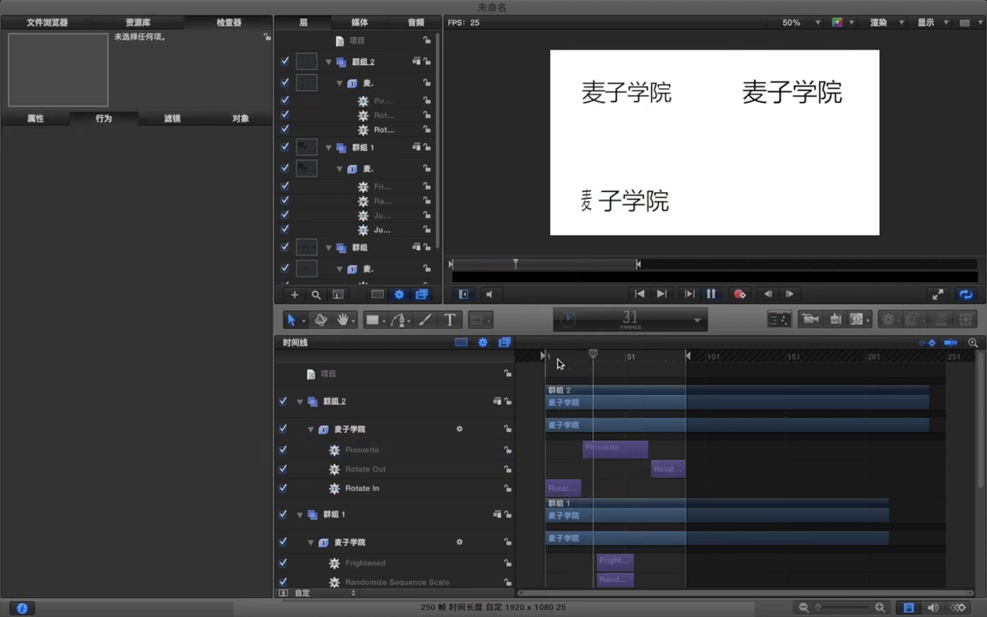
{"action": "key", "text": "space"}
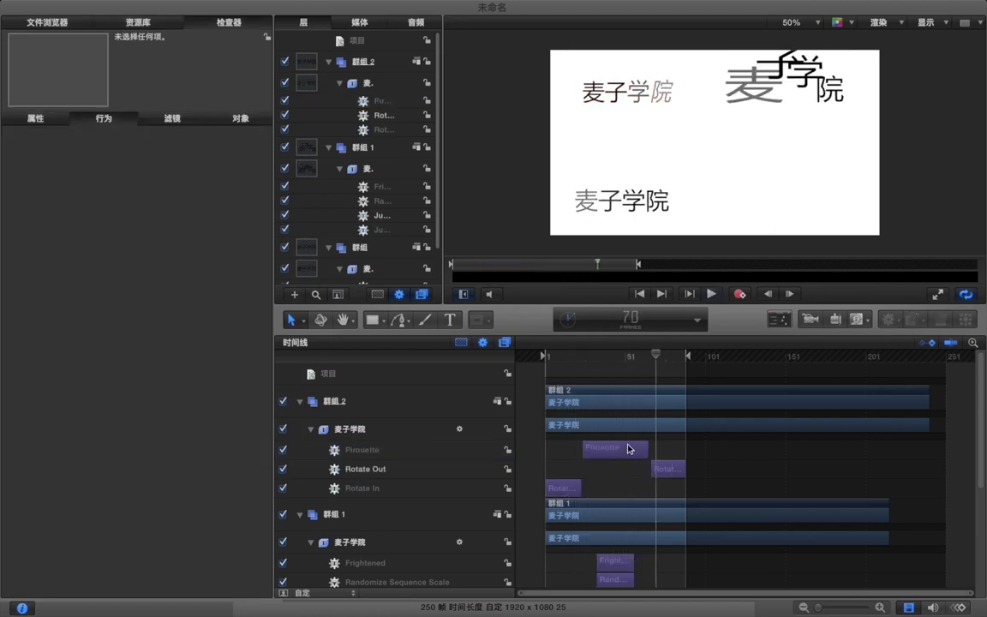
{"action": "left_click_drag", "start_coordinate": [624, 354], "coordinate": [616, 354]}
{"action": "left_click", "coordinate": [617, 451]}
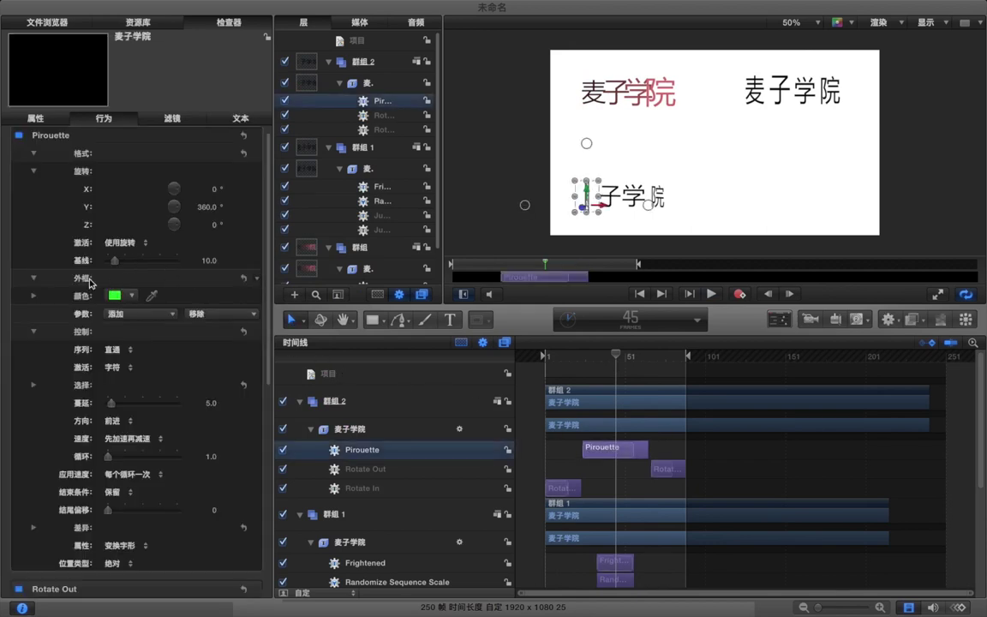
Try to delete the 外框 parameter from Pirouette and undo the deletion.
{"action": "left_click", "coordinate": [122, 315]}
{"action": "left_click", "coordinate": [108, 284]}
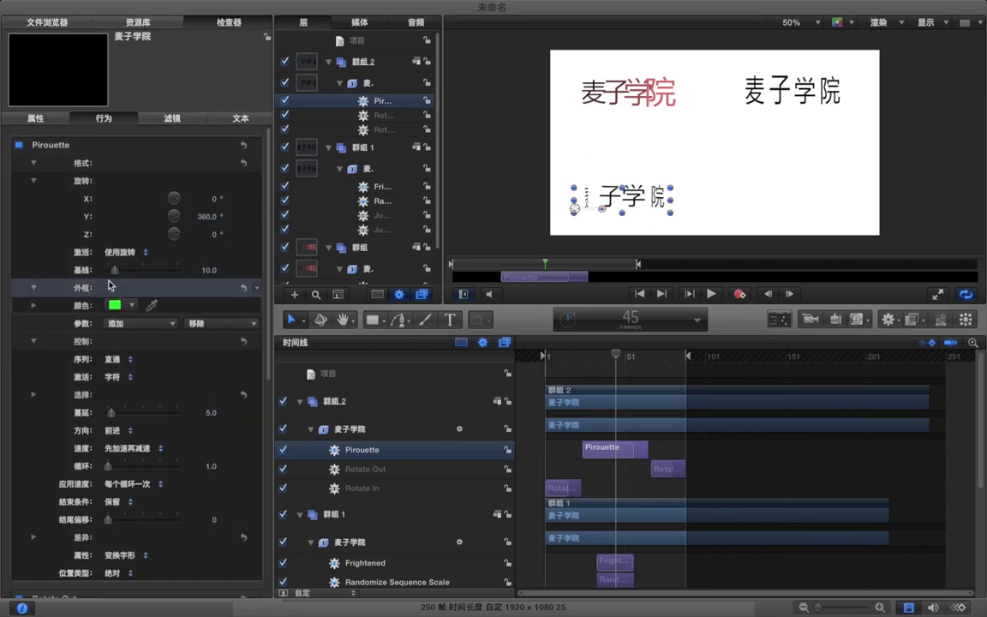
{"action": "key", "text": "Delete"}
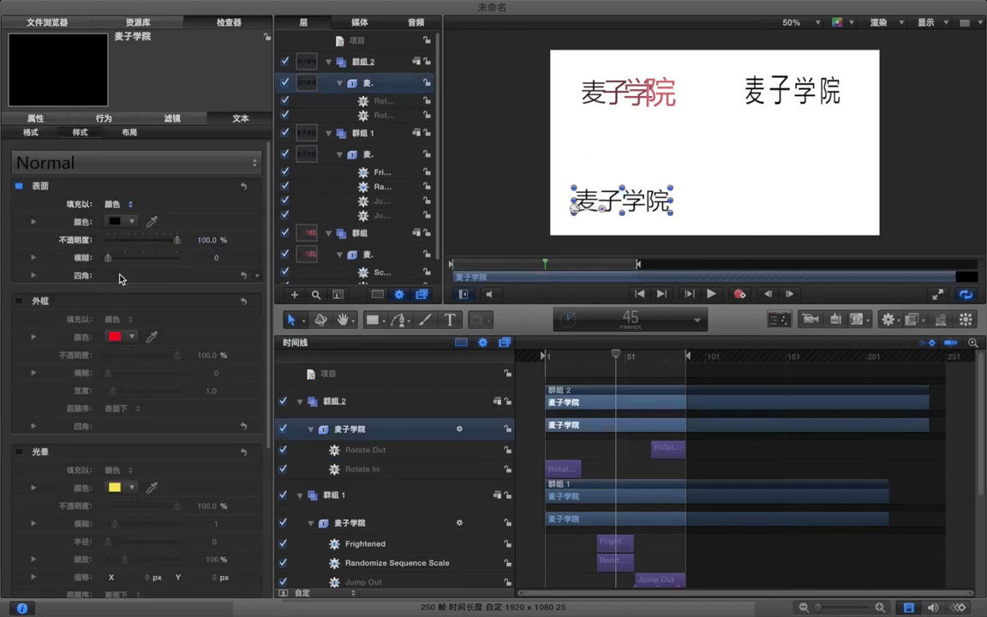
{"action": "key", "text": "ctrl+z"}
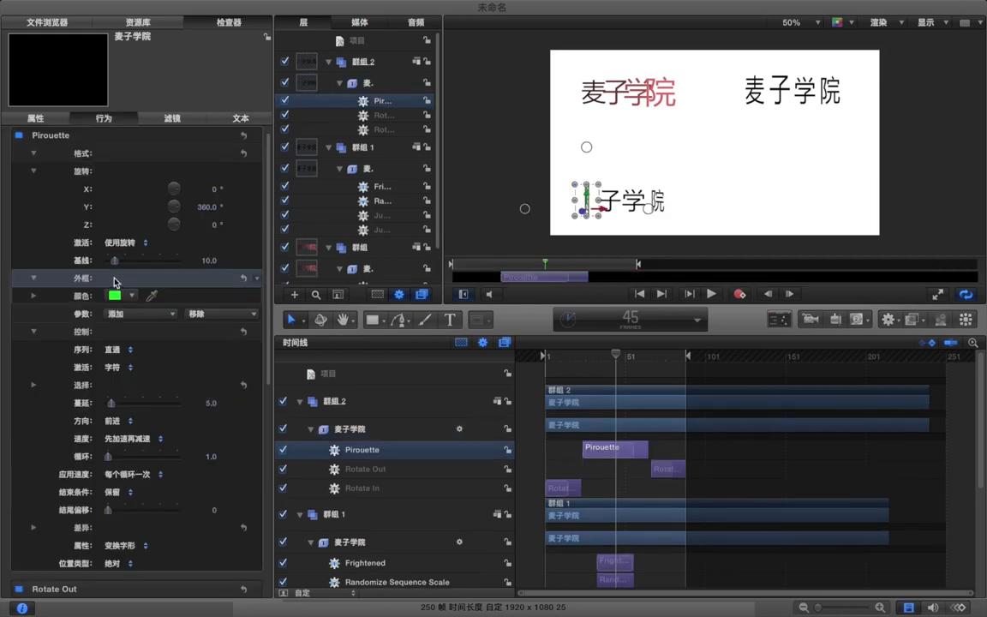
Add the 表面 颜色 parameter to Pirouette, reset its 外框 parameter and set the 表面 colour to green.
{"action": "left_click", "coordinate": [117, 313]}
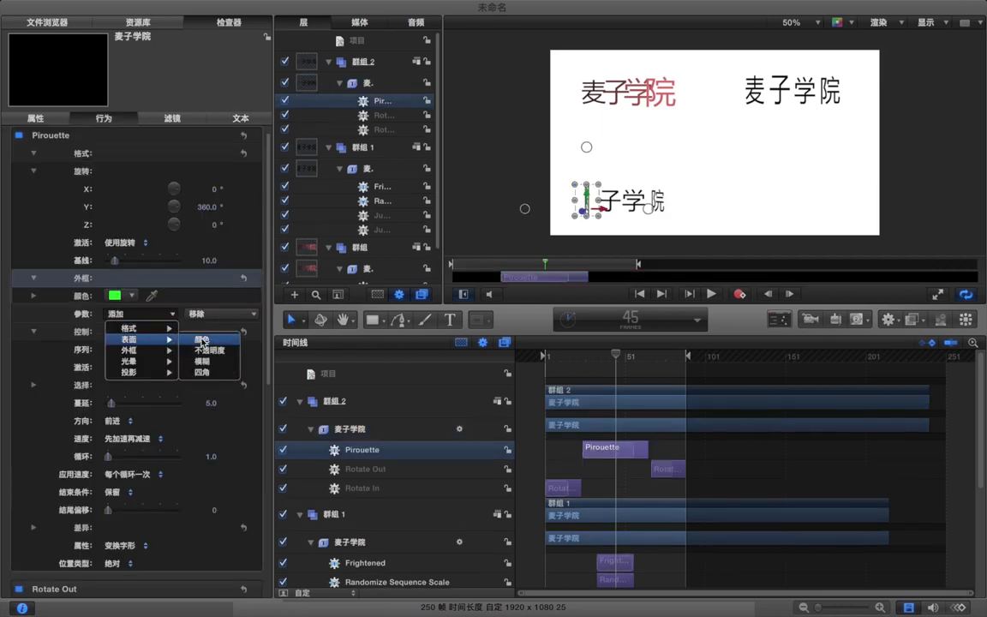
{"action": "left_click", "coordinate": [129, 293]}
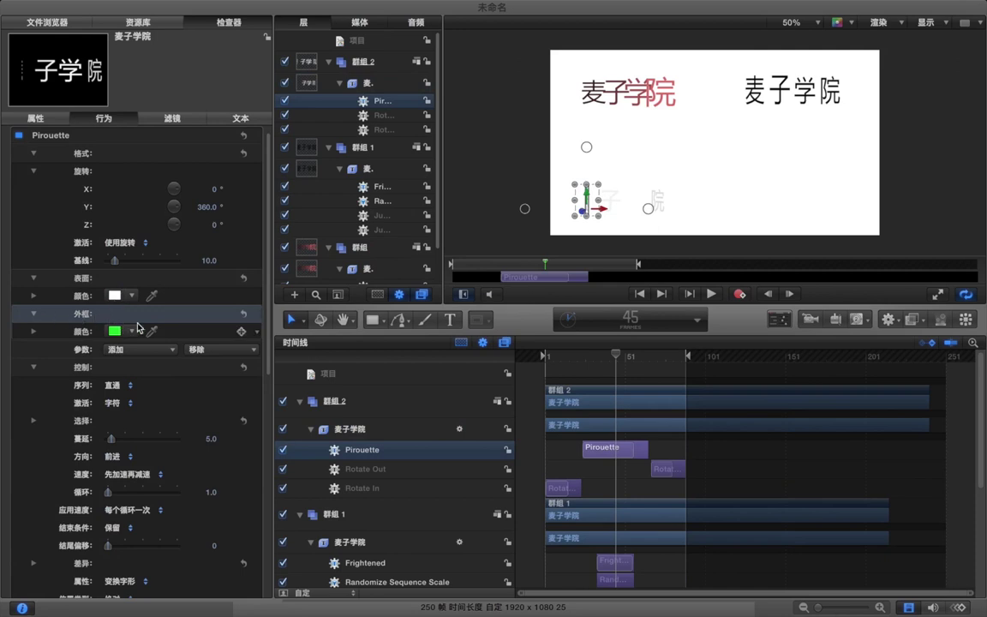
{"action": "left_click", "coordinate": [245, 314]}
{"action": "left_click", "coordinate": [114, 296]}
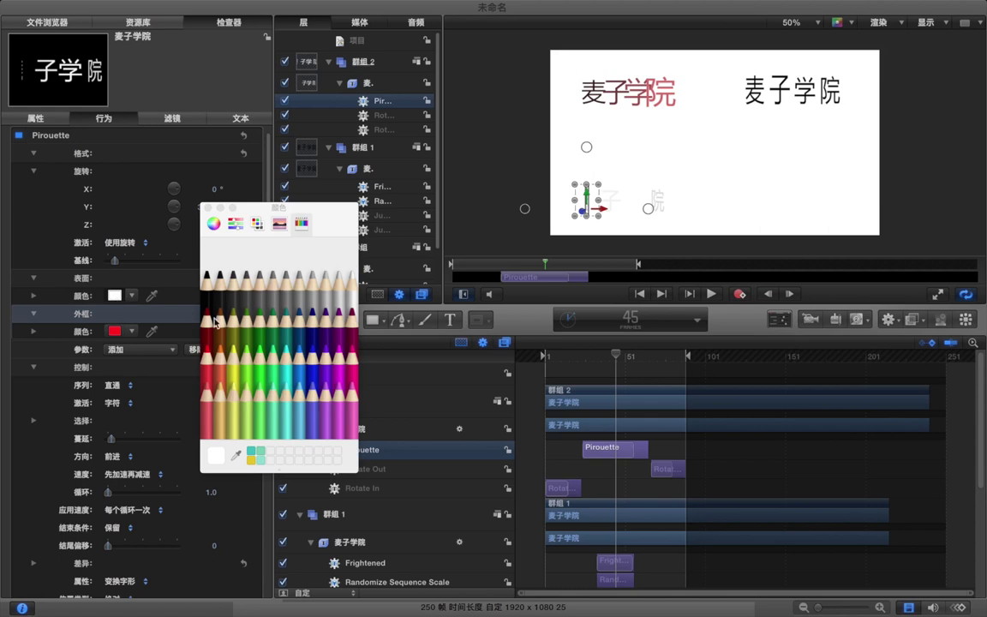
{"action": "left_click", "coordinate": [254, 377]}
Play all three text animations to check the Pirouette colour, close the colour picker and select 群组 2.
{"action": "left_click", "coordinate": [570, 360]}
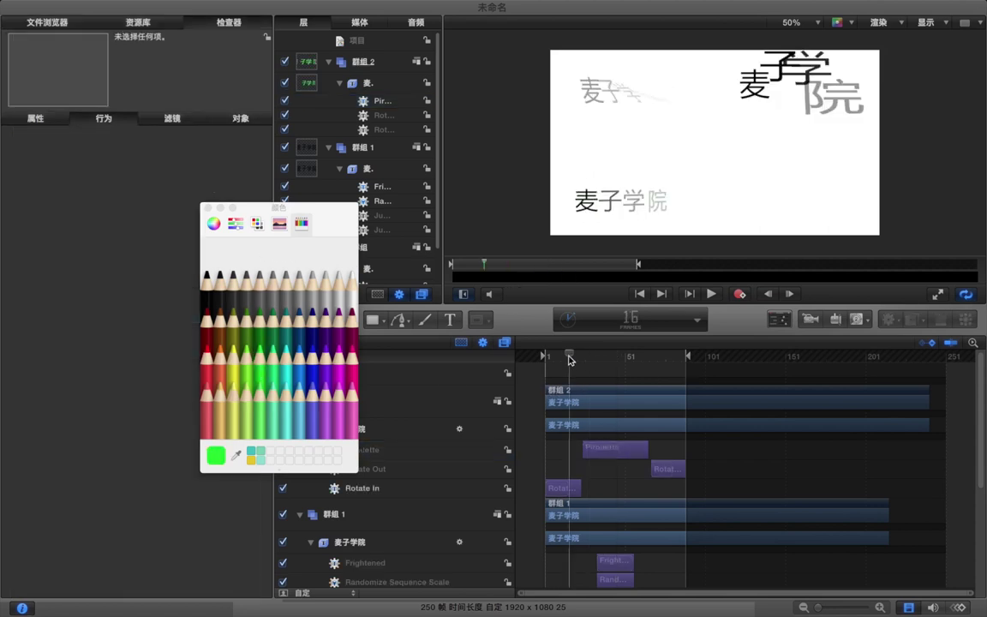
{"action": "key", "text": "space"}
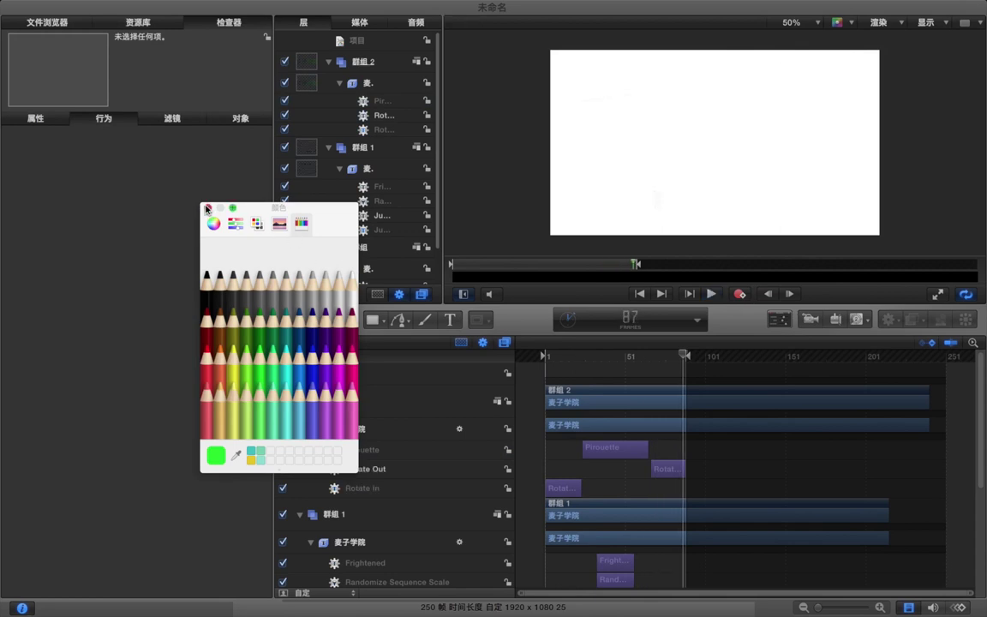
{"action": "left_click", "coordinate": [207, 208]}
{"action": "key", "text": "space"}
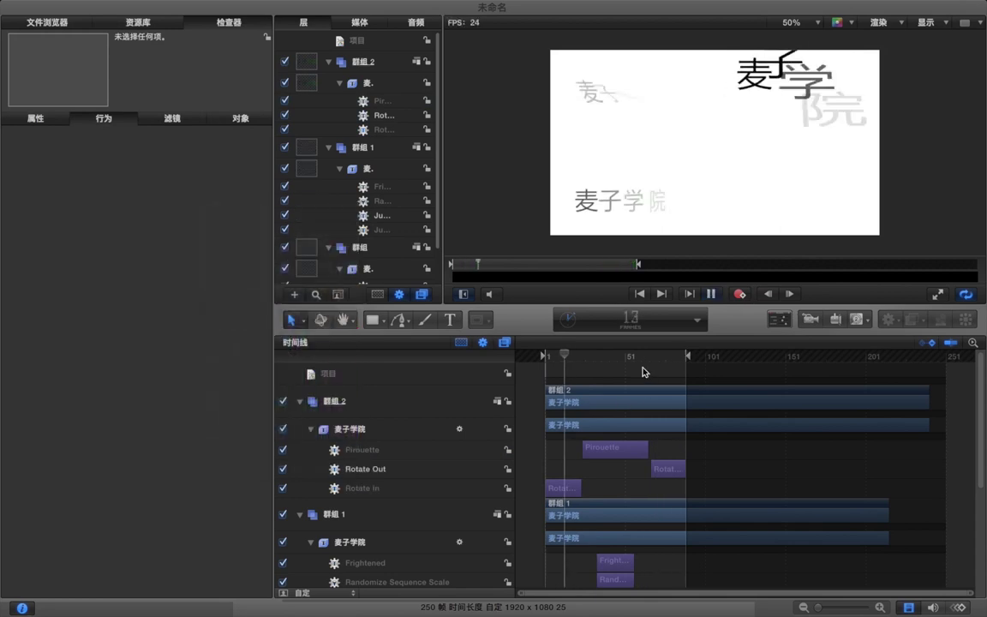
{"action": "key", "text": "space"}
{"action": "left_click", "coordinate": [388, 400]}
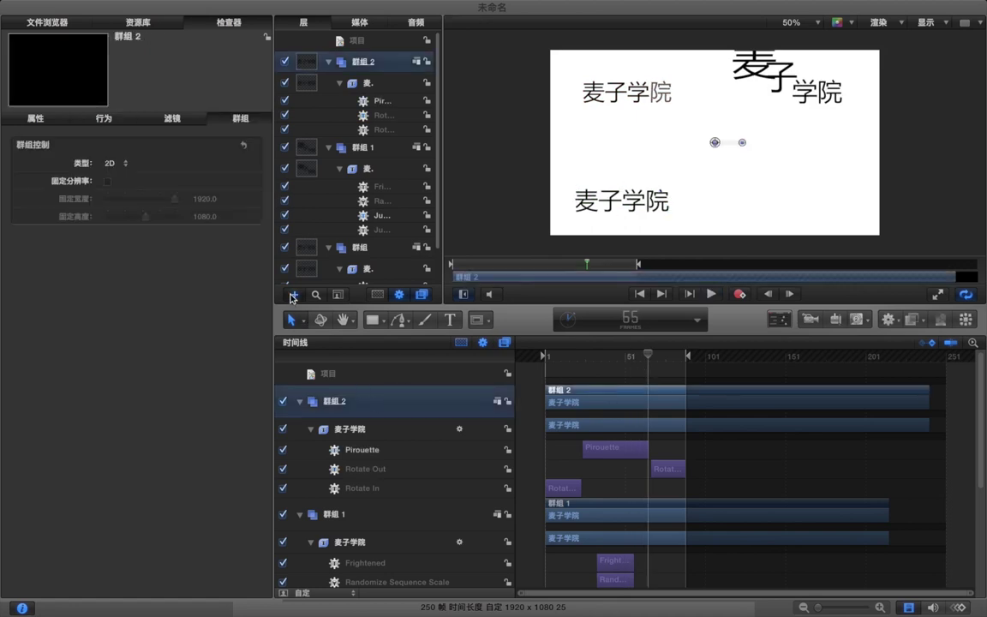
Create a new group with a 麦子学院 text in the canvas's empty lower-right area and shift the group to begin at frame 1.
{"action": "left_click", "coordinate": [292, 296]}
{"action": "key", "text": "t"}
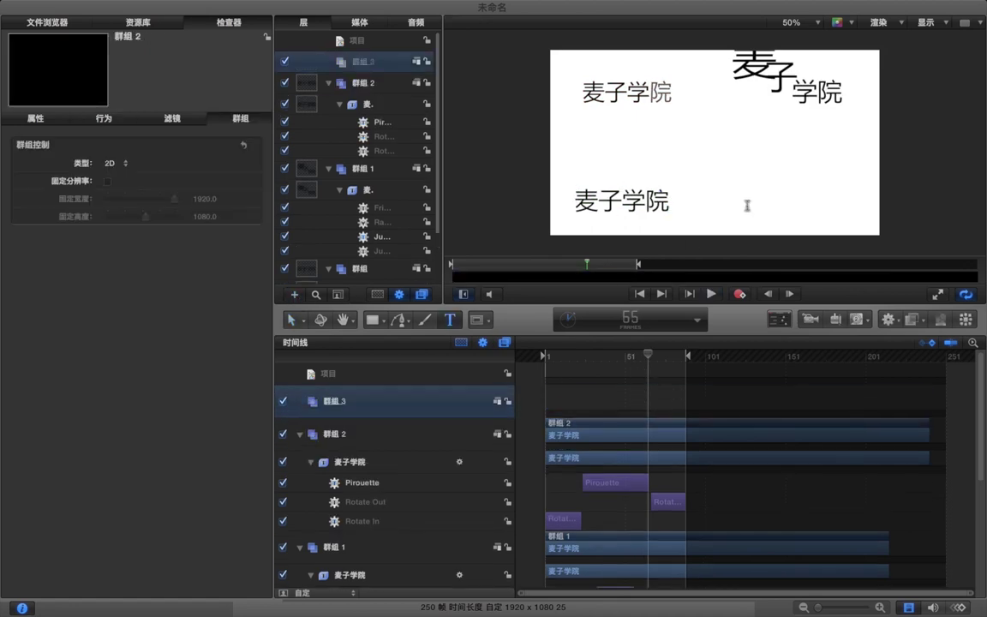
{"action": "left_click", "coordinate": [748, 205]}
{"action": "type", "text": "maizixueyuan"}
{"action": "key", "text": "space"}
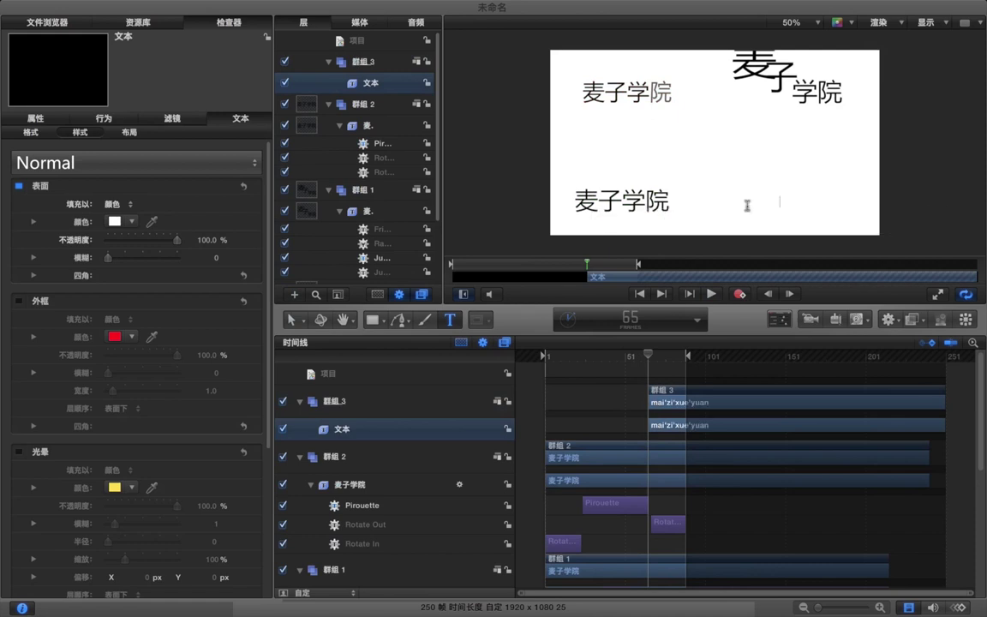
{"action": "left_click_drag", "start_coordinate": [661, 392], "coordinate": [556, 391]}
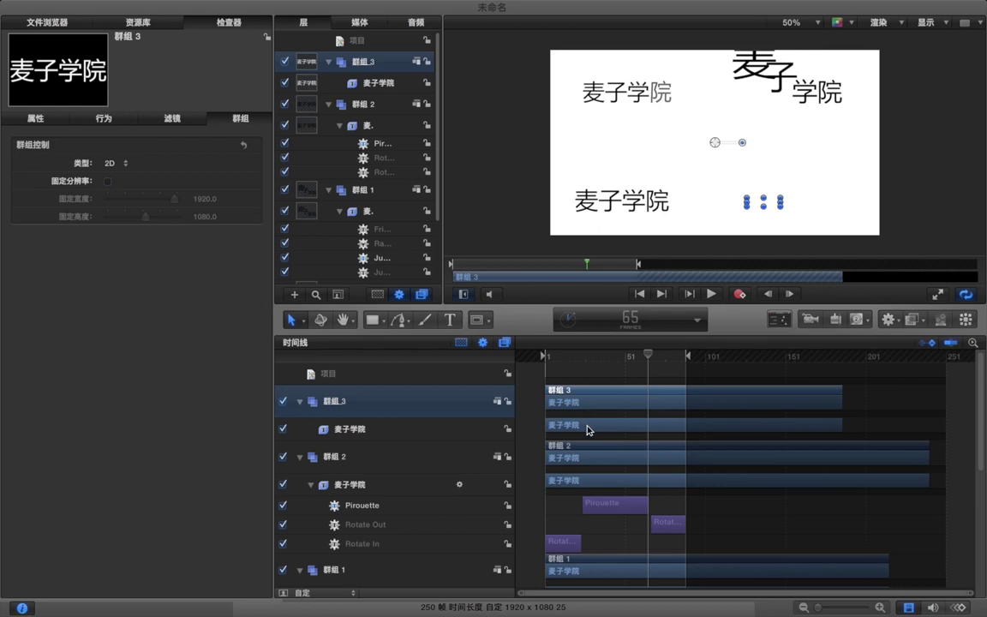
Set the new text's 表面 颜色 to black.
{"action": "key", "text": "Down"}
{"action": "left_click", "coordinate": [114, 221]}
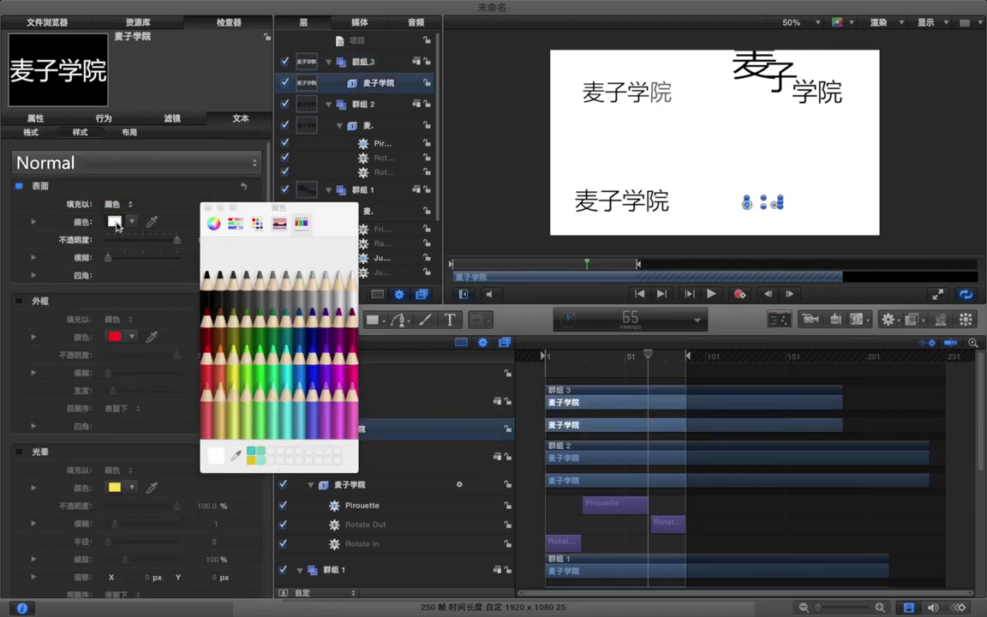
{"action": "left_click", "coordinate": [206, 276]}
{"action": "left_click", "coordinate": [205, 208]}
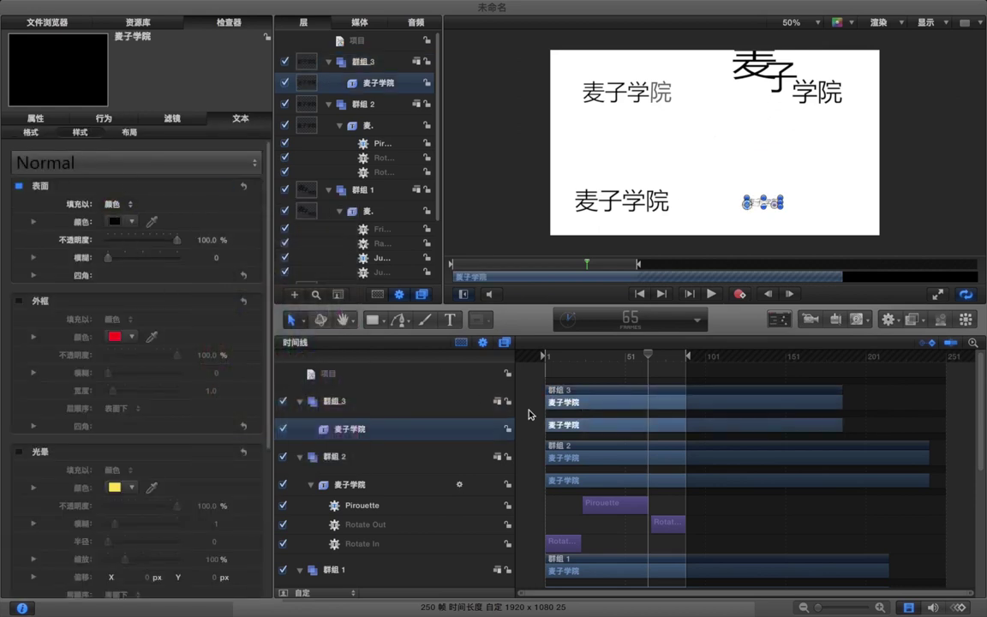
Preview Scorch and Possession behaviors in 文本－光晕, apply Possession In to the new text and shorten it to end near frame 25.
{"action": "left_click", "coordinate": [162, 26]}
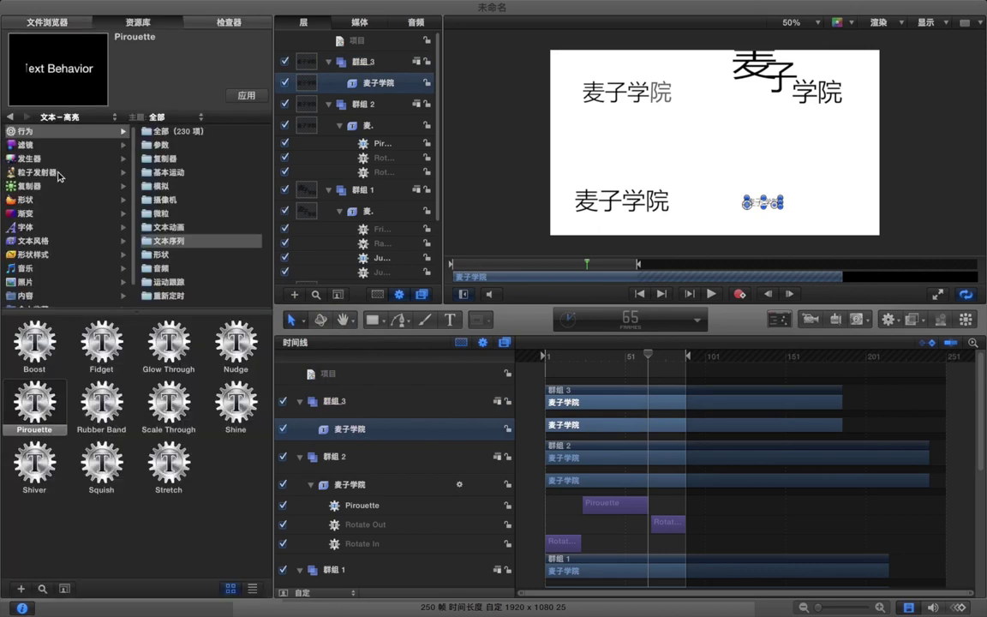
{"action": "left_click", "coordinate": [194, 243]}
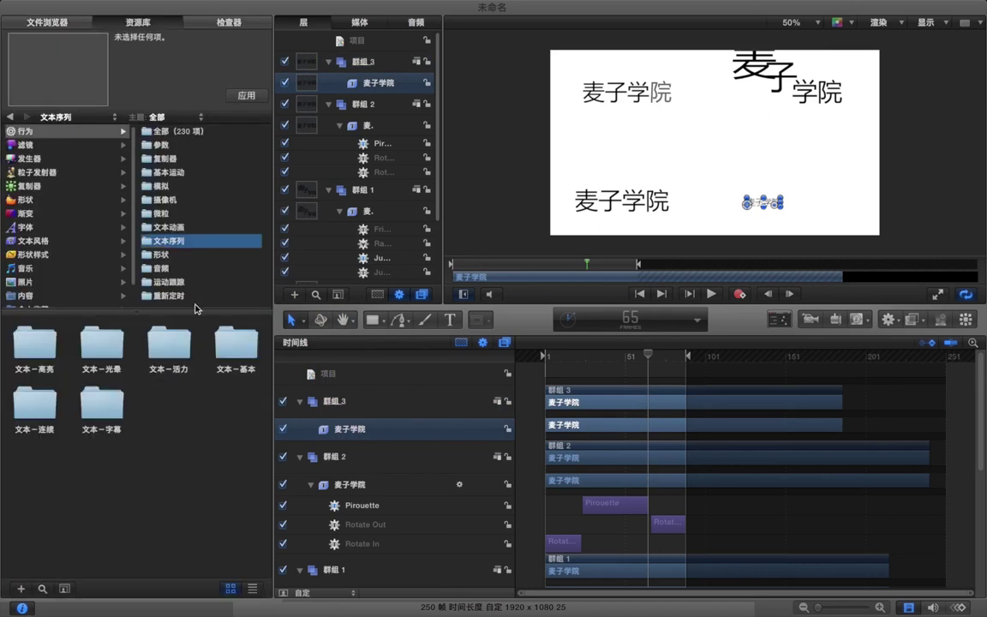
{"action": "double_click", "coordinate": [105, 346]}
{"action": "scroll", "coordinate": [42, 417], "scroll_direction": "down", "scroll_amount": 10}
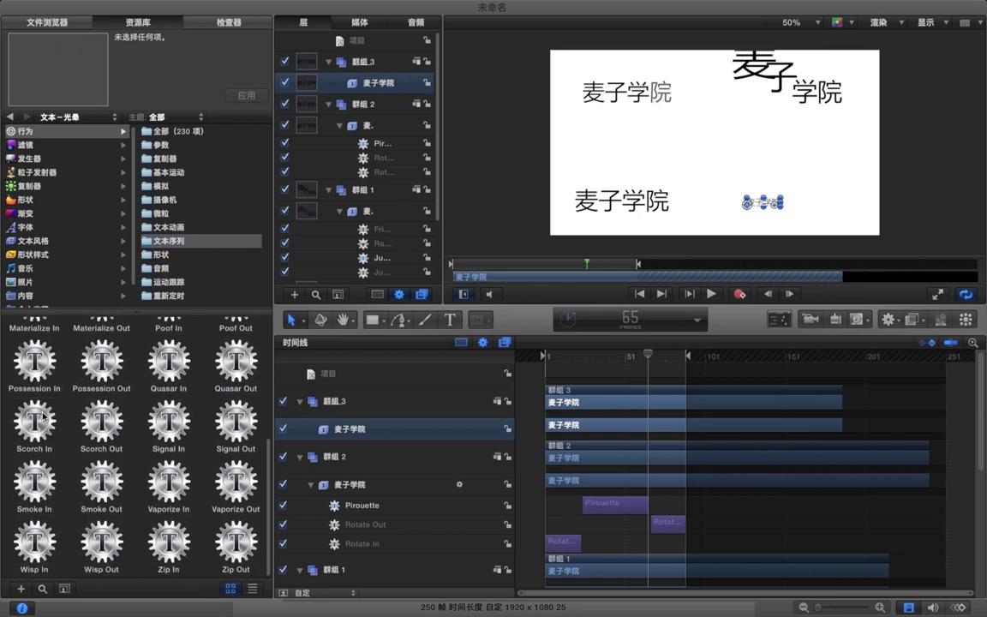
{"action": "left_click", "coordinate": [43, 417]}
{"action": "left_click", "coordinate": [97, 415]}
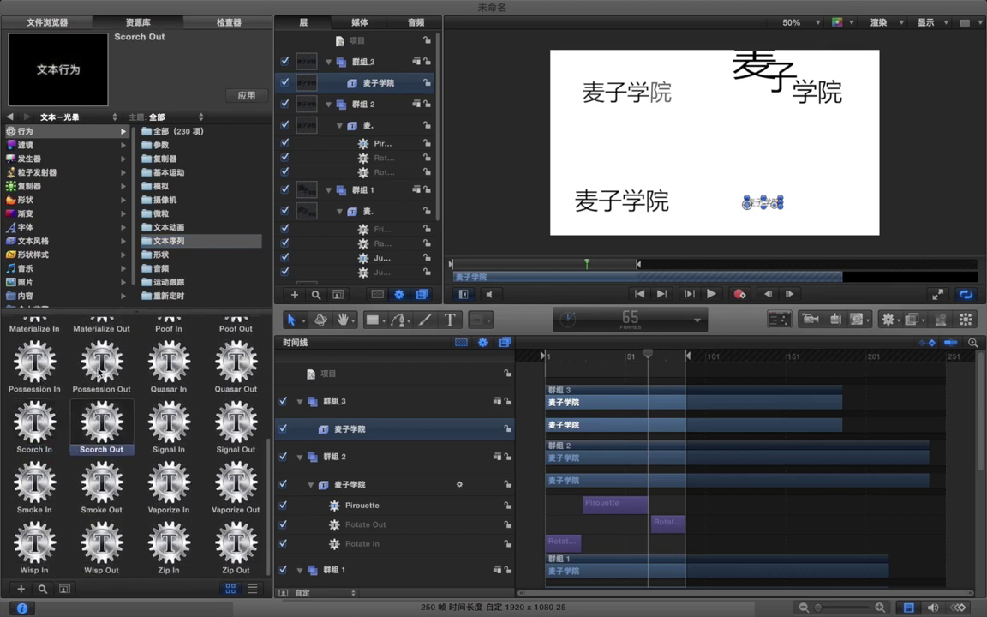
{"action": "left_click", "coordinate": [99, 367]}
{"action": "left_click", "coordinate": [30, 364]}
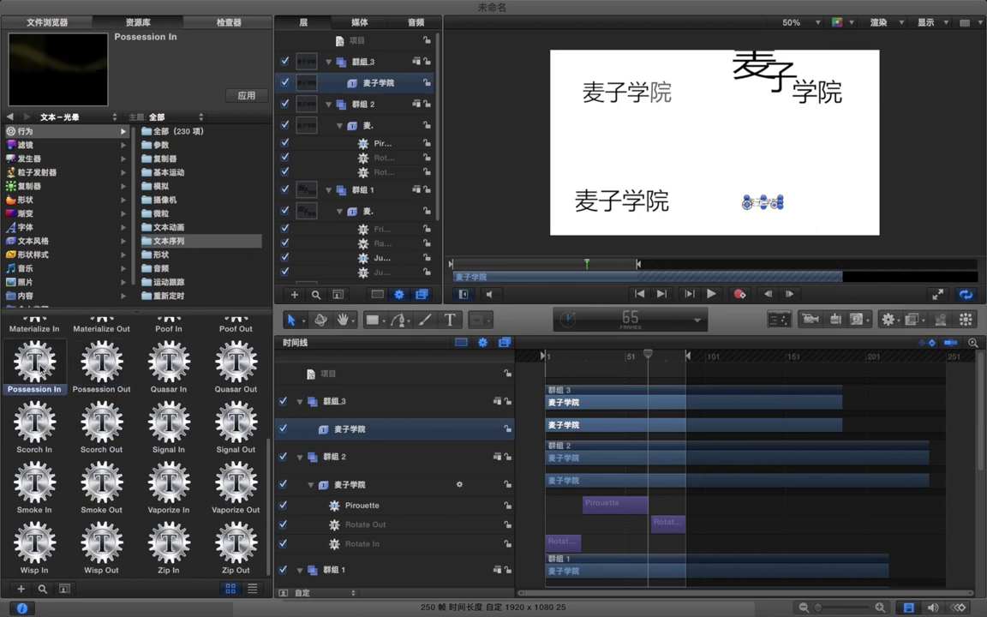
{"action": "left_click_drag", "start_coordinate": [36, 364], "coordinate": [371, 80]}
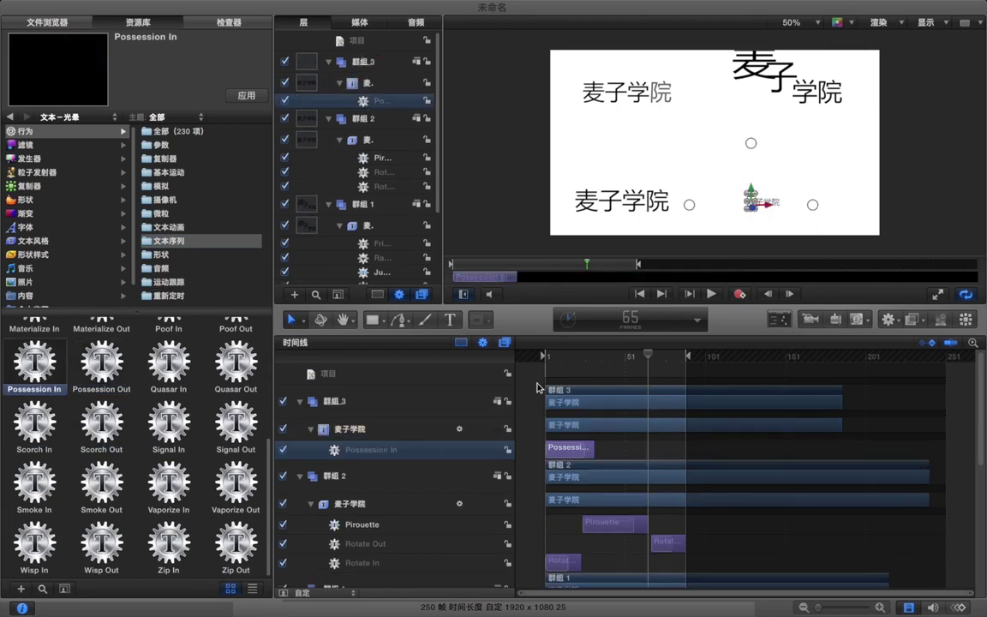
{"action": "left_click_drag", "start_coordinate": [585, 446], "coordinate": [585, 447]}
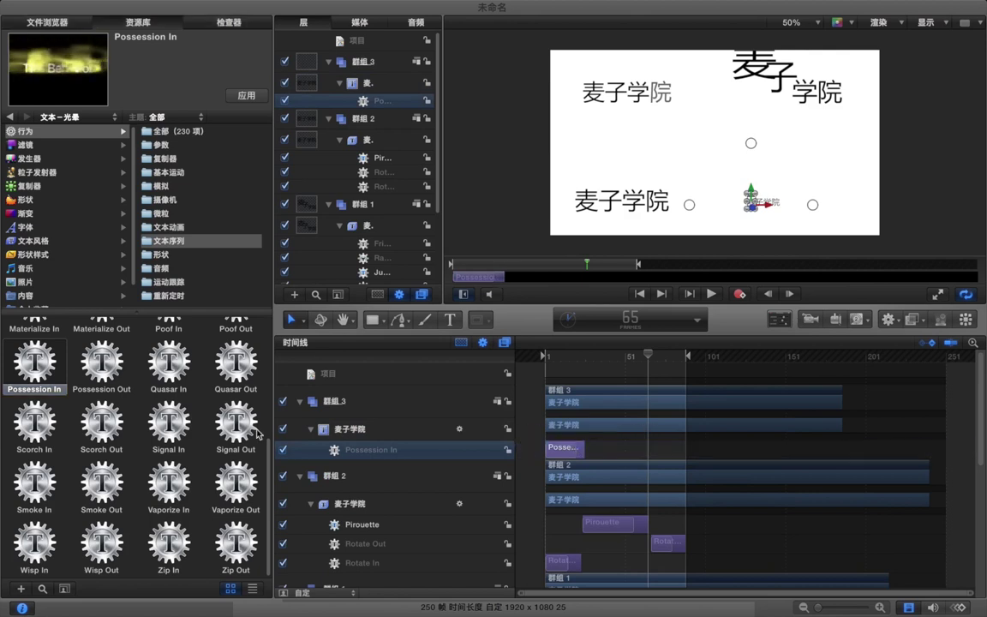
Add Possession Out at the end of the play range and place Boost from 文本－高亮 between the text's two Possession behaviors.
{"action": "left_click_drag", "start_coordinate": [101, 378], "coordinate": [364, 83]}
{"action": "left_click_drag", "start_coordinate": [586, 449], "coordinate": [643, 449]}
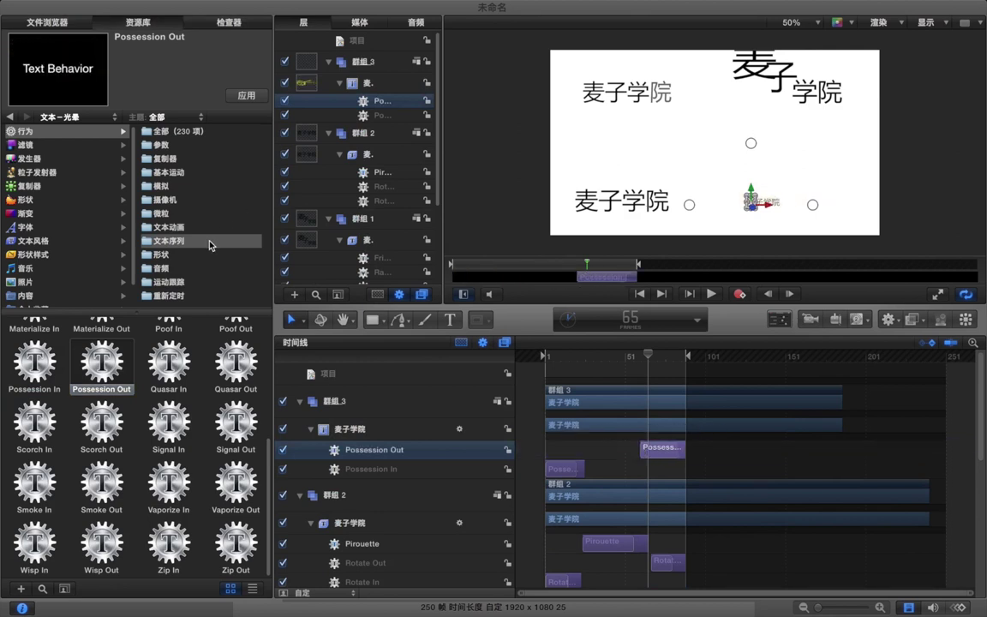
{"action": "left_click", "coordinate": [210, 243]}
{"action": "double_click", "coordinate": [36, 342]}
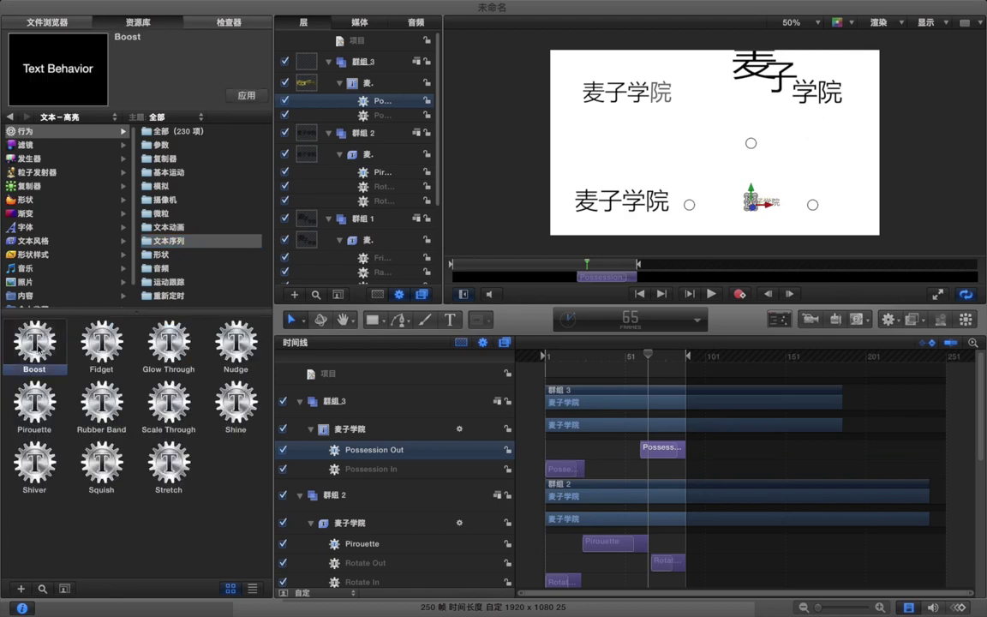
{"action": "left_click_drag", "start_coordinate": [36, 350], "coordinate": [360, 86]}
{"action": "left_click_drag", "start_coordinate": [563, 453], "coordinate": [610, 453]}
Play the animation from frame 1 and render a RAM preview of the play range.
{"action": "left_click_drag", "start_coordinate": [610, 357], "coordinate": [546, 356]}
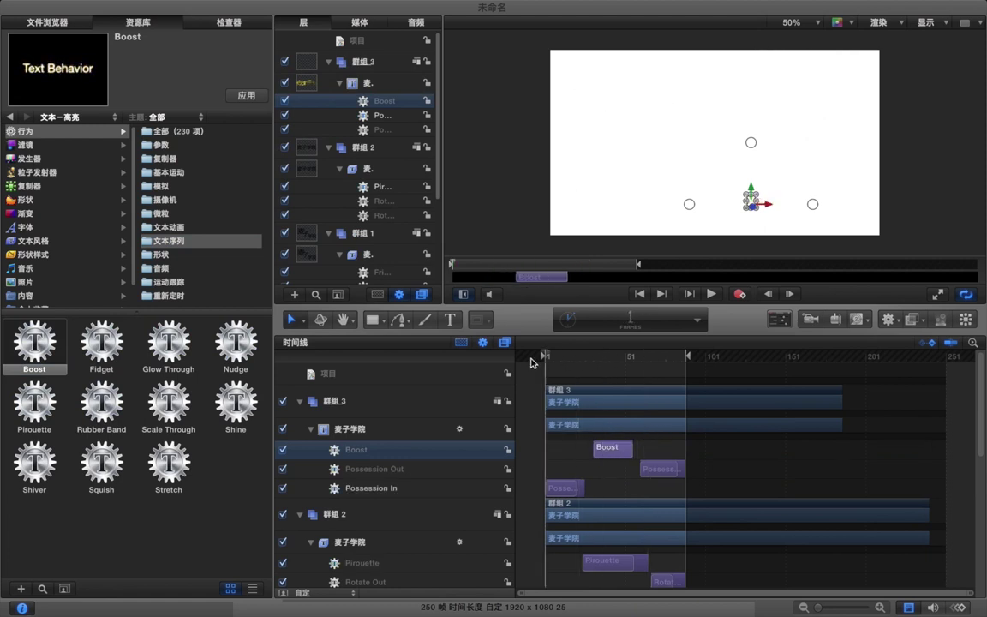
{"action": "key", "text": "space"}
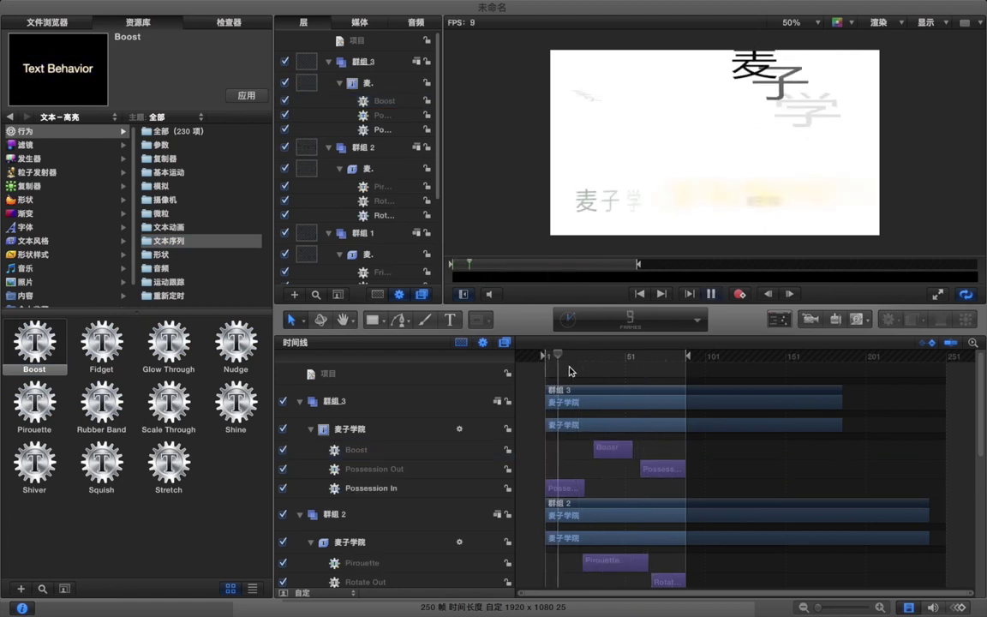
{"action": "key", "text": "super+r"}
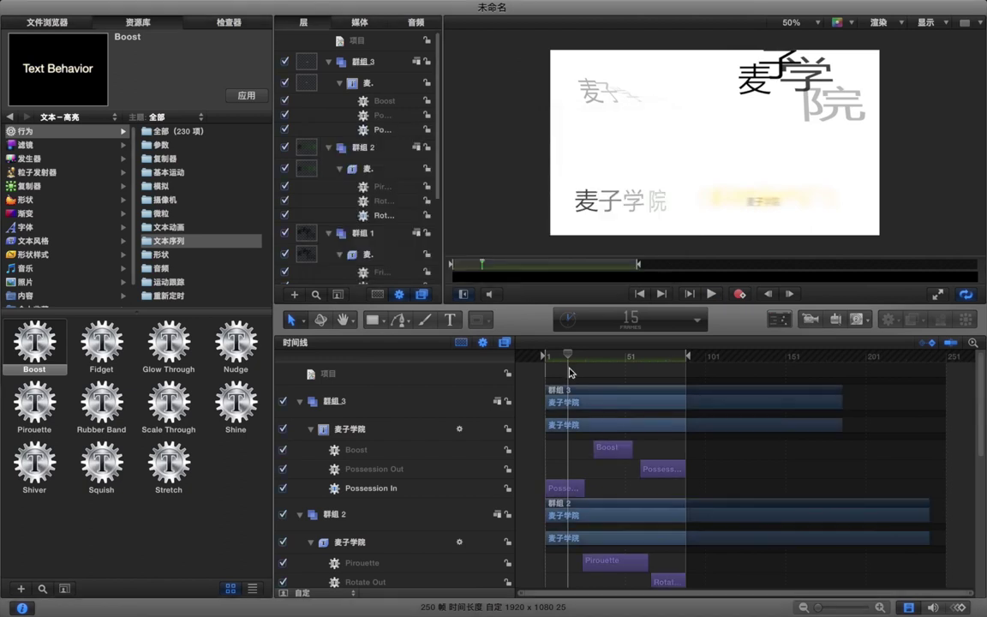
Select 群组 3 and enlarge its text in the canvas to roughly match the other three texts.
{"action": "left_click", "coordinate": [614, 427]}
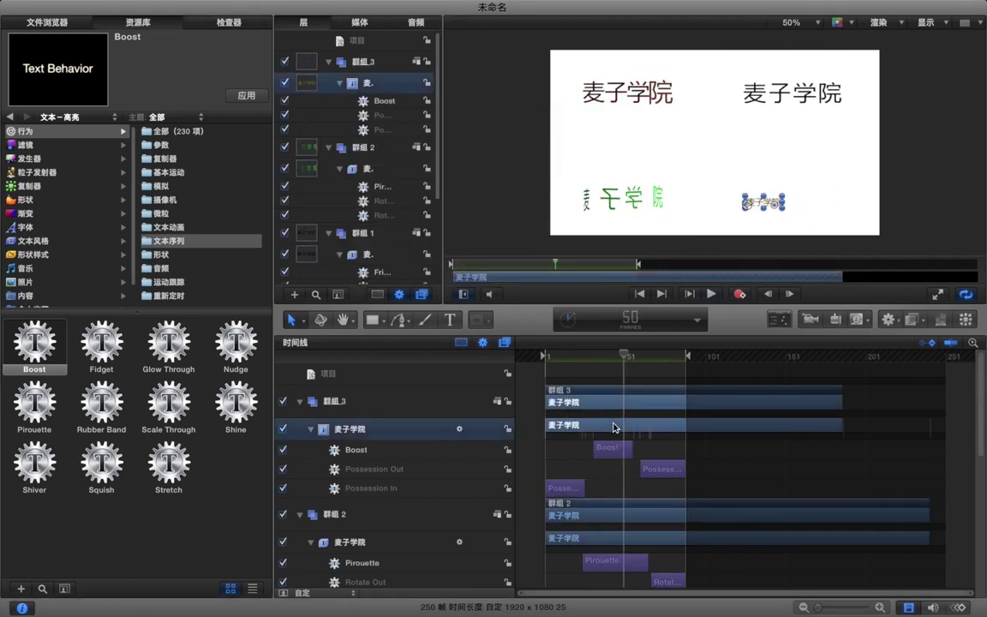
{"action": "left_click", "coordinate": [407, 406]}
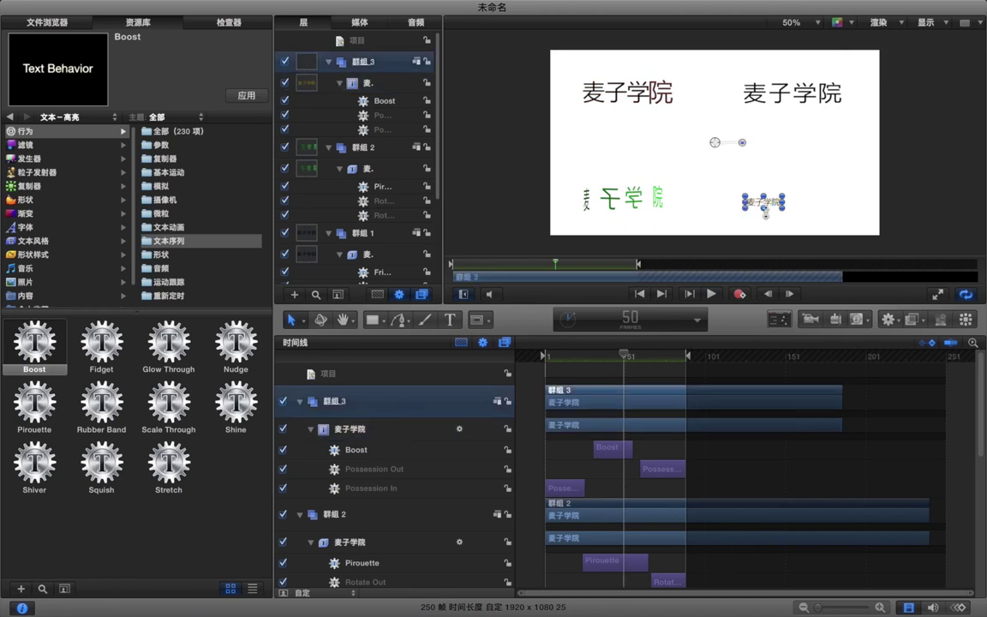
{"action": "left_click_drag", "start_coordinate": [784, 197], "coordinate": [823, 200]}
Render the play range to RAM again and review all four text animations in the full-screen player.
{"action": "left_click", "coordinate": [570, 375]}
{"action": "key", "text": "space"}
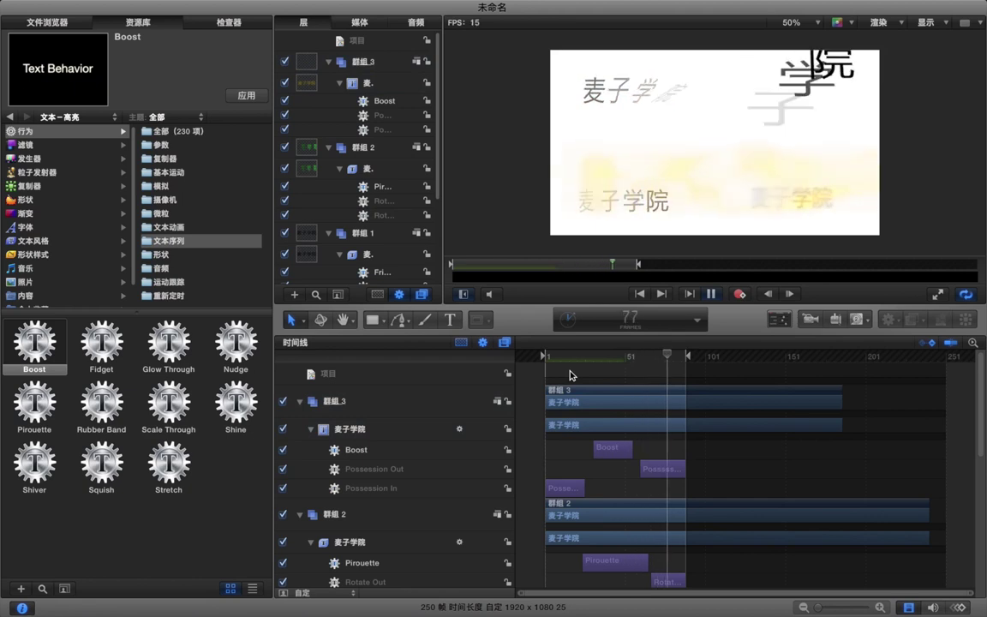
{"action": "key", "text": "super+r"}
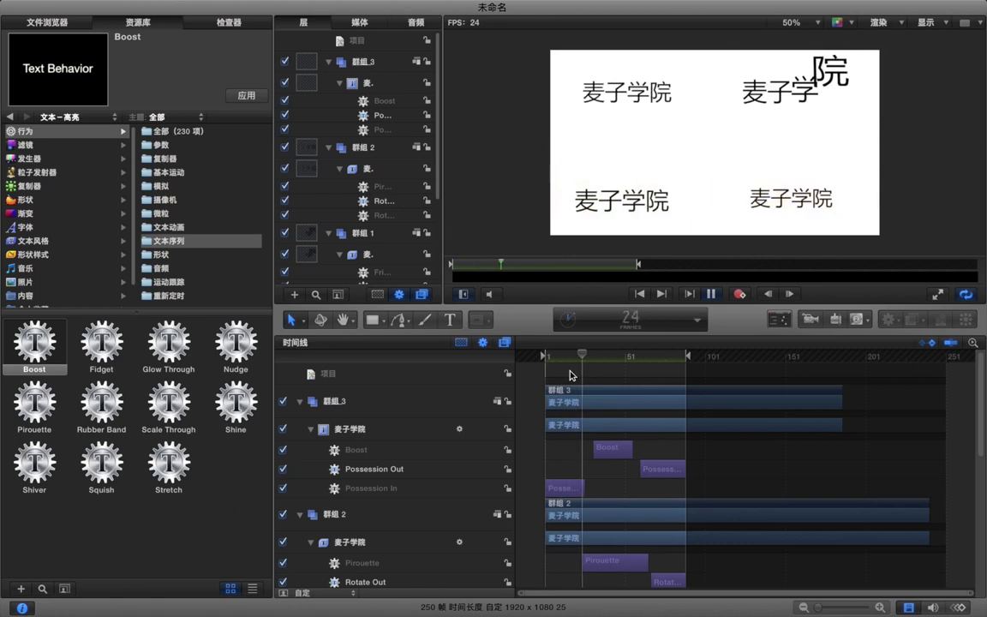
{"action": "key", "text": "space"}
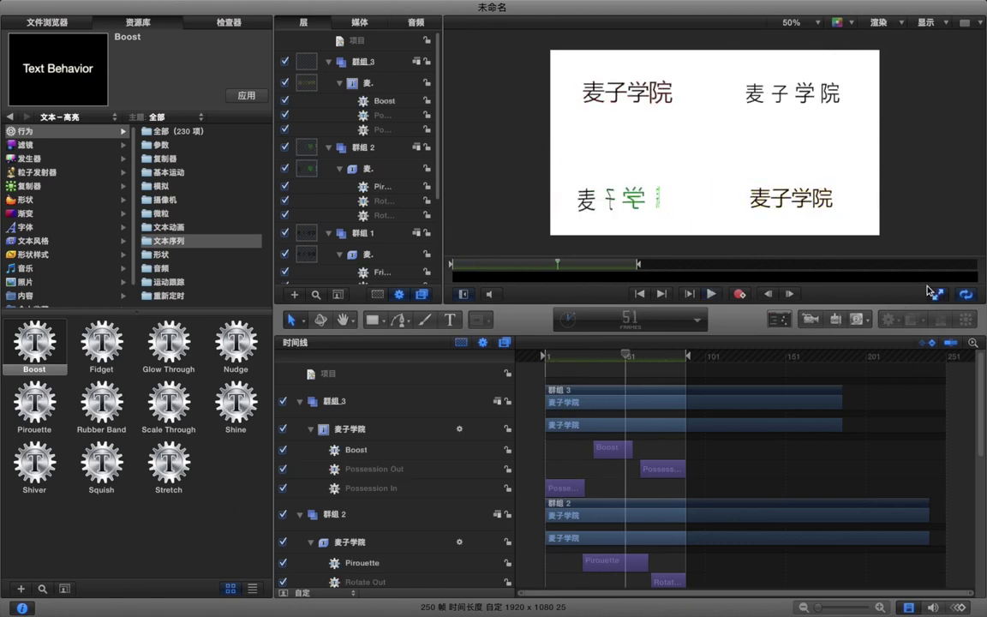
{"action": "left_click", "coordinate": [934, 293]}
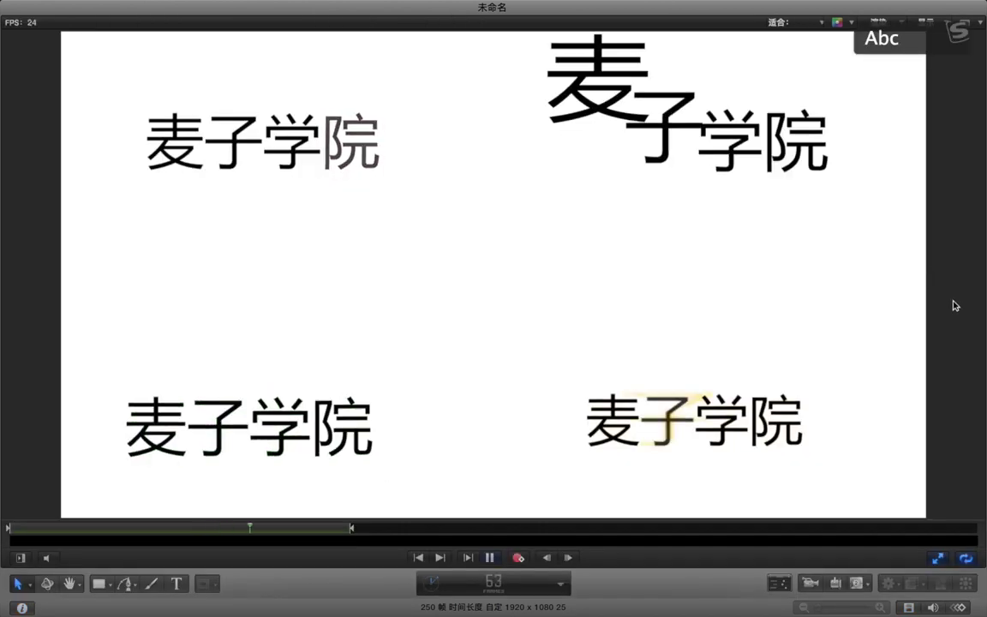